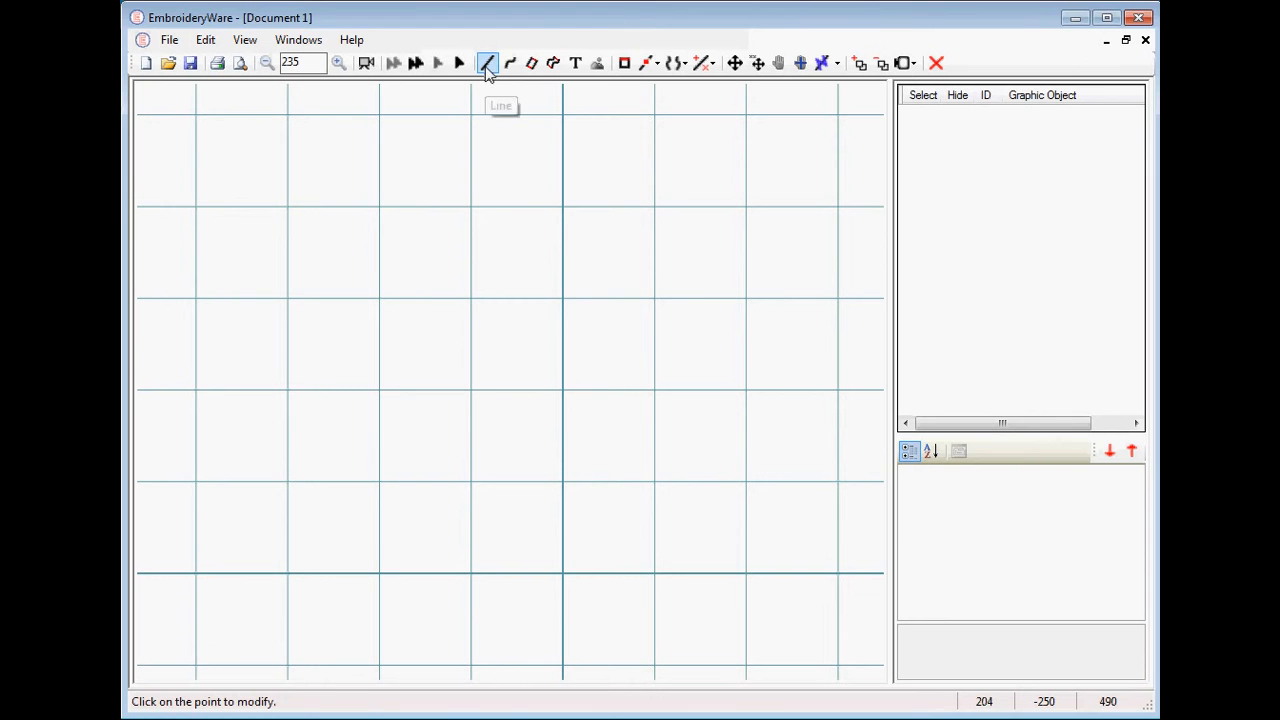
Step: Draw an open two-segment line with its corner at (-140, 350) and end the drawing
{"action": "left_click", "coordinate": [487, 63]}
{"action": "left_click", "coordinate": [379, 435]}
{"action": "left_click", "coordinate": [434, 253]}
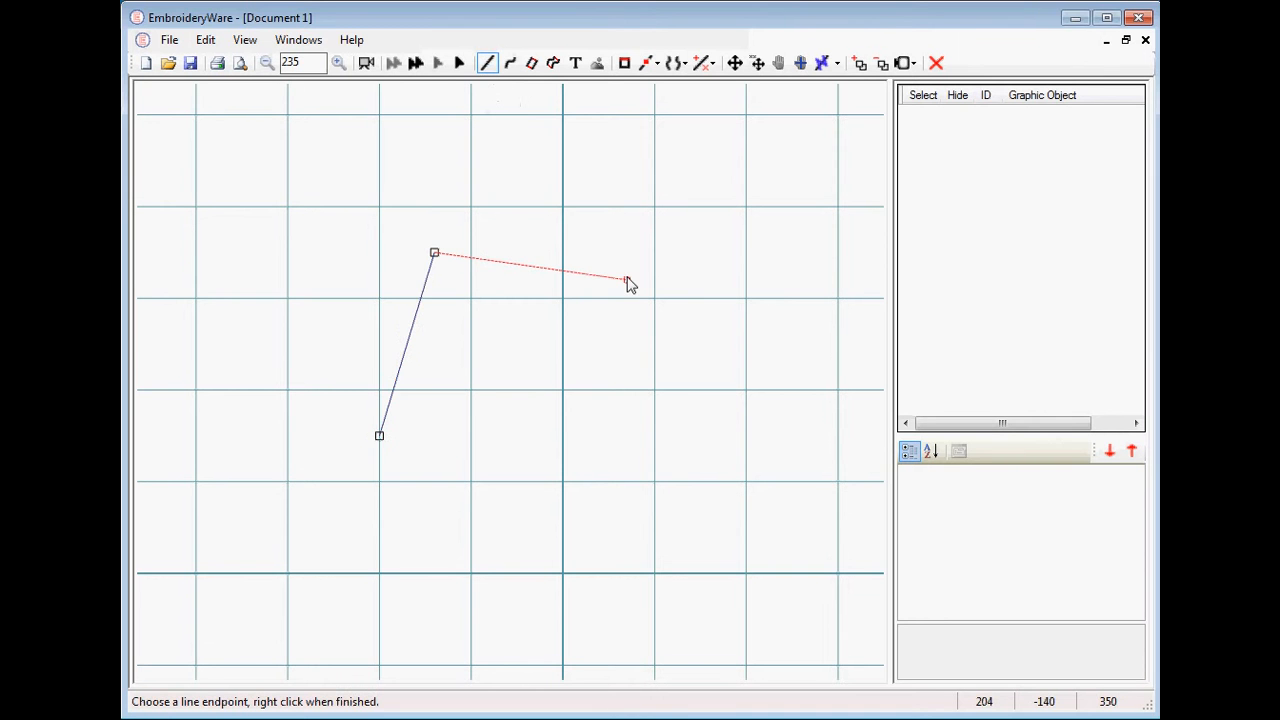
{"action": "left_click", "coordinate": [628, 281]}
{"action": "right_click", "coordinate": [628, 281]}
{"action": "left_click", "coordinate": [668, 352]}
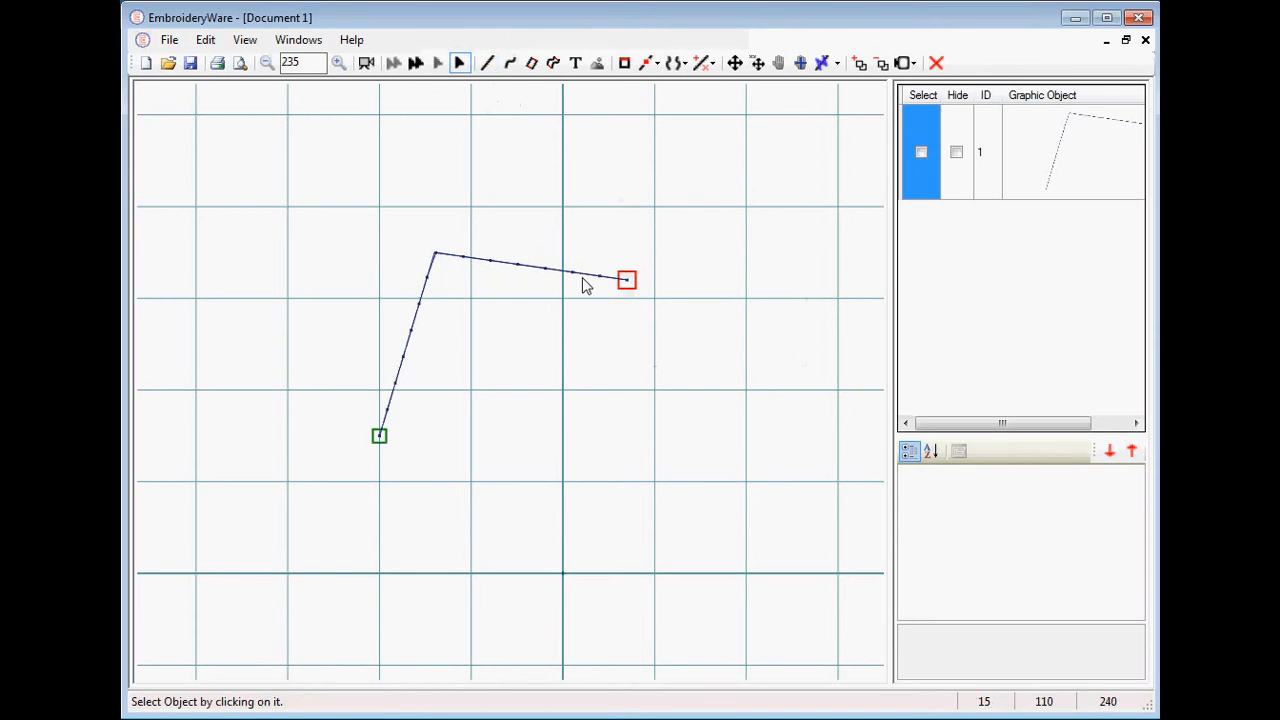
Step: Select the two-segment line and set its stitch type to Satin
{"action": "left_click", "coordinate": [586, 279]}
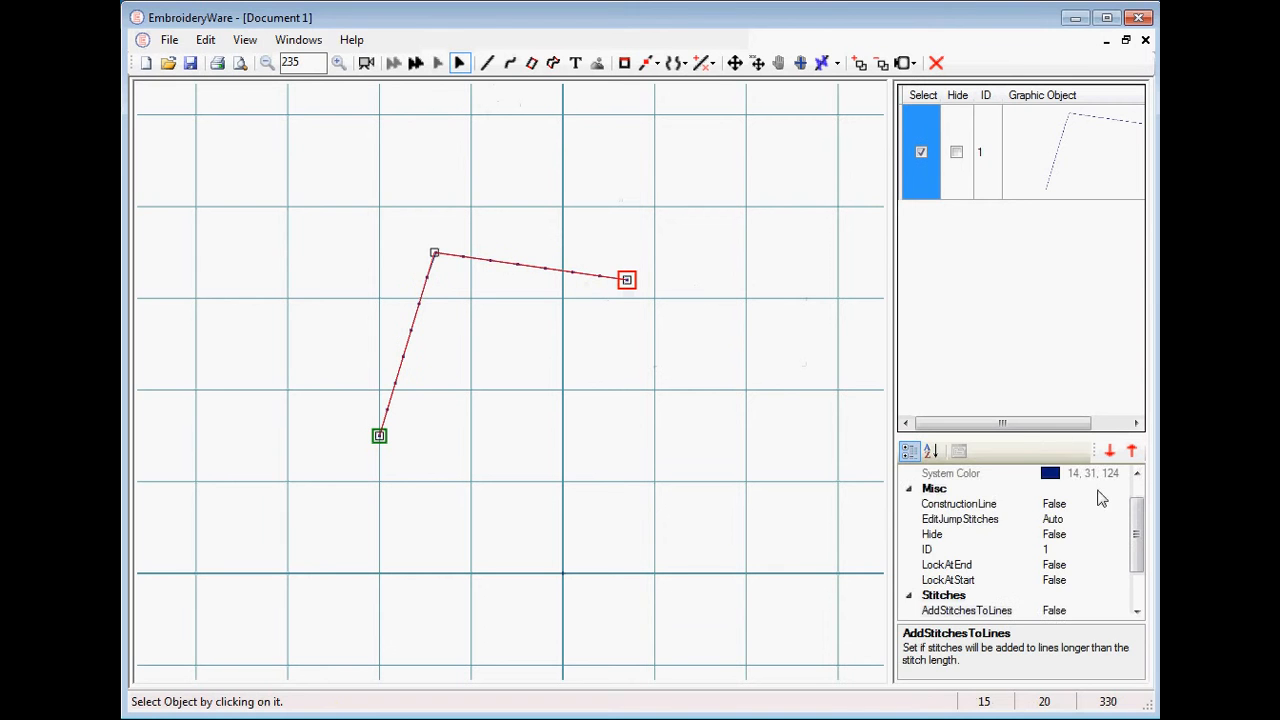
{"action": "scroll", "coordinate": [1136, 592], "scroll_direction": "down", "scroll_amount": 2}
{"action": "left_click", "coordinate": [1113, 611]}
{"action": "left_click", "coordinate": [1119, 611]}
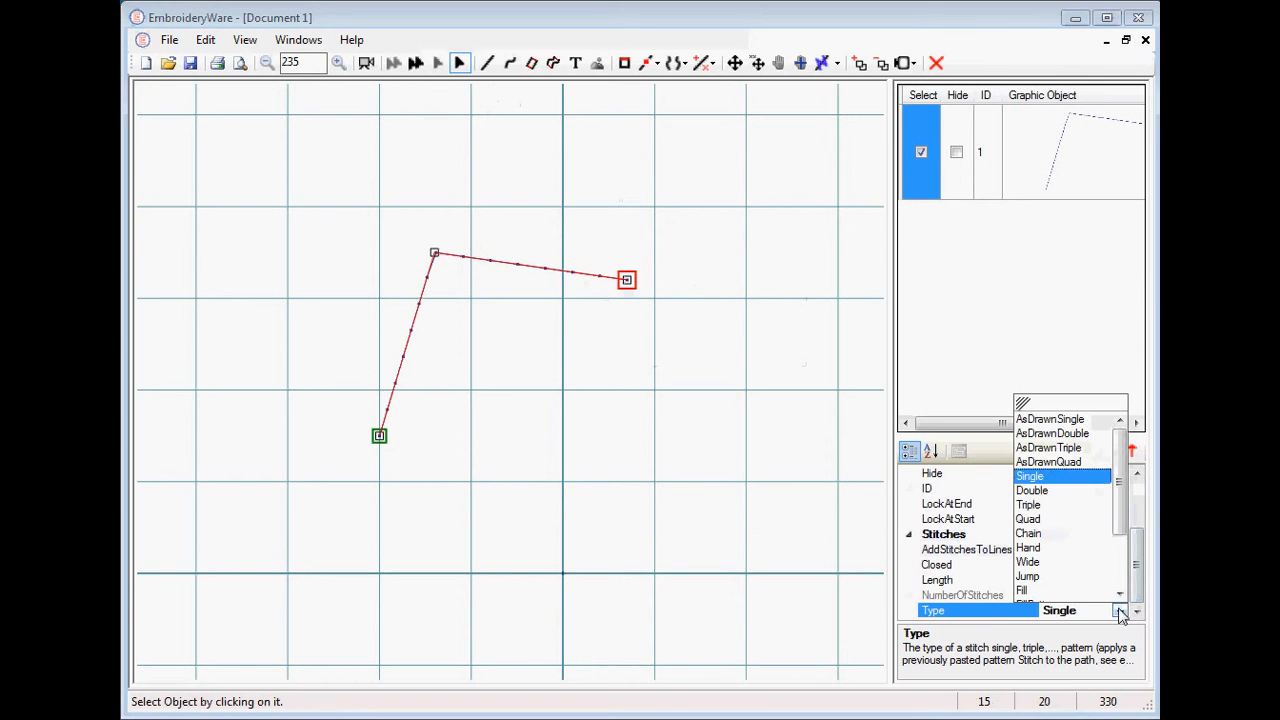
{"action": "scroll", "coordinate": [1125, 574], "scroll_direction": "down", "scroll_amount": 2}
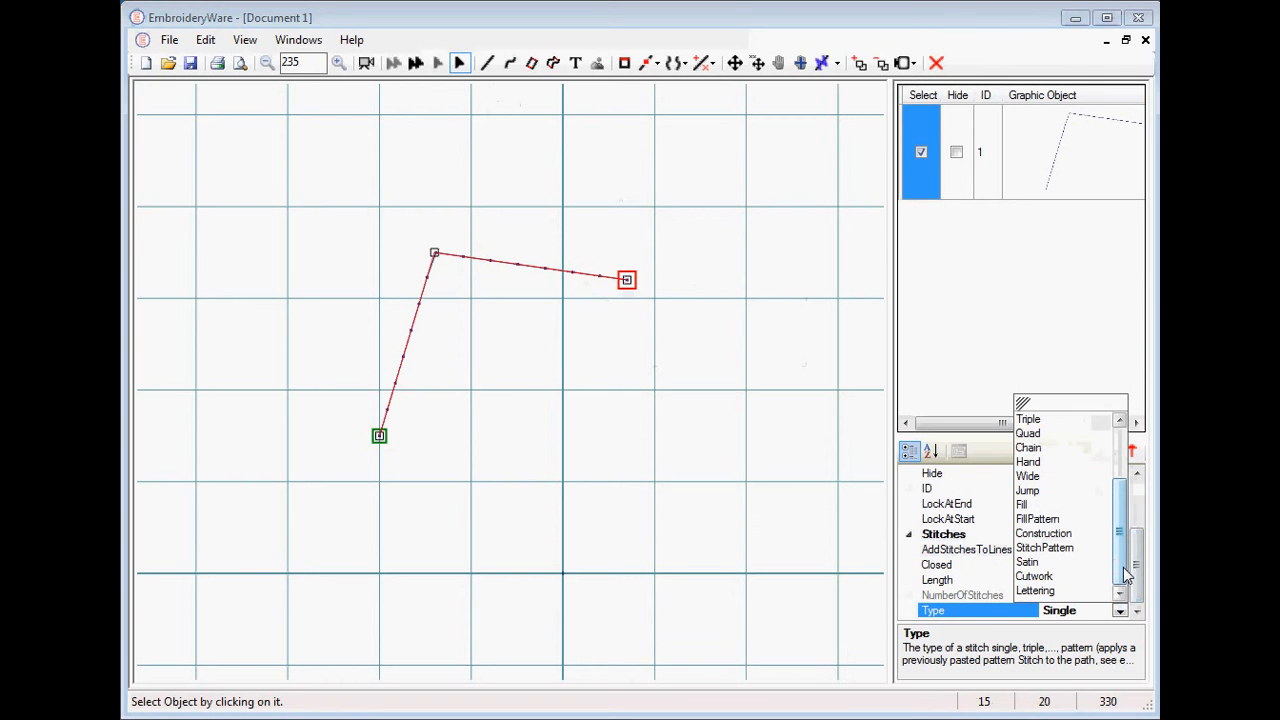
{"action": "left_click", "coordinate": [1043, 564]}
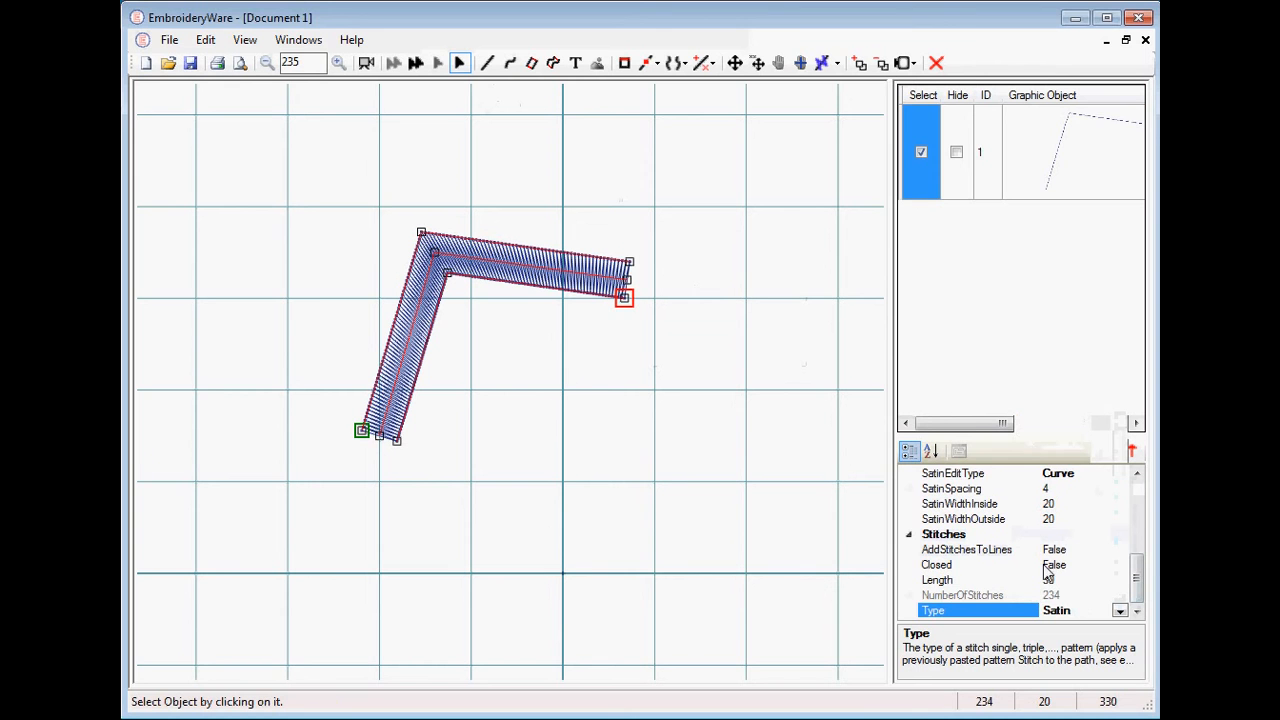
Step: Set the satin line's Manual property to True so its width points can be edited
{"action": "left_click", "coordinate": [1138, 527]}
{"action": "mouse_move", "coordinate": [1138, 527]}
{"action": "left_mouse_down"}
{"action": "mouse_move", "coordinate": [1137, 514]}
{"action": "mouse_move", "coordinate": [1137, 536]}
{"action": "left_mouse_up"}
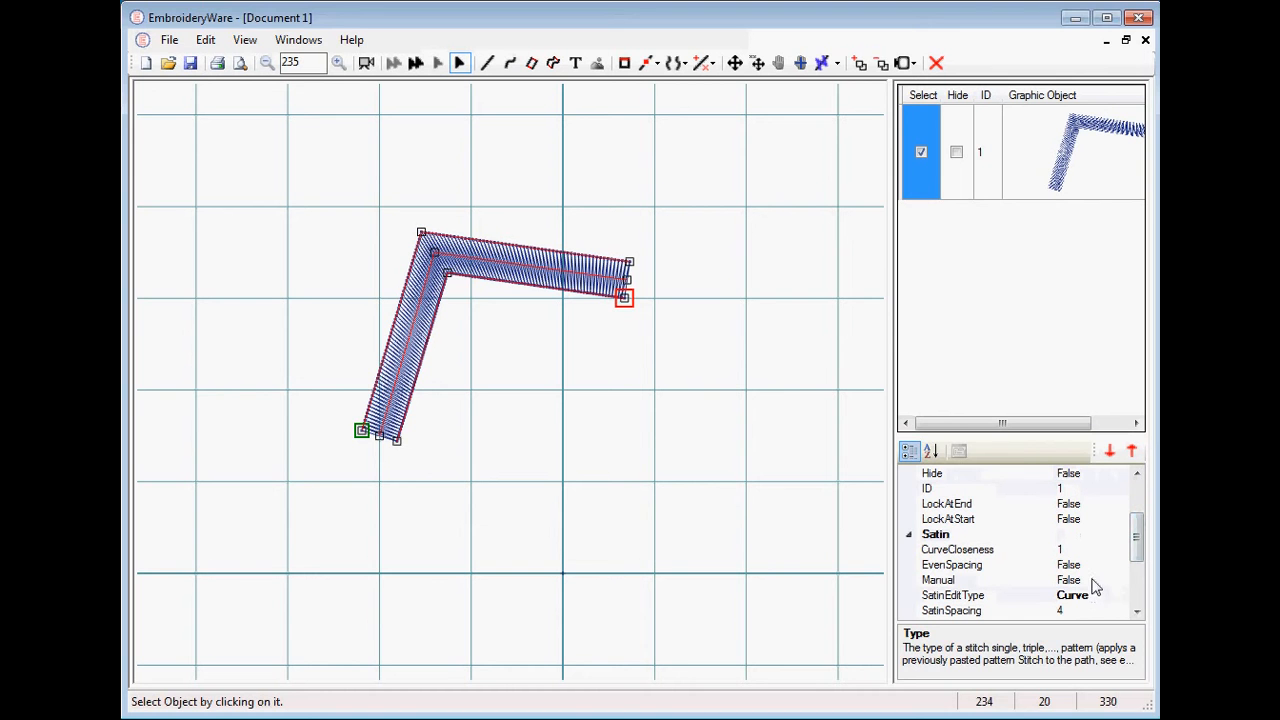
{"action": "left_click", "coordinate": [1117, 582]}
{"action": "left_click", "coordinate": [1120, 582]}
{"action": "left_click", "coordinate": [1065, 610]}
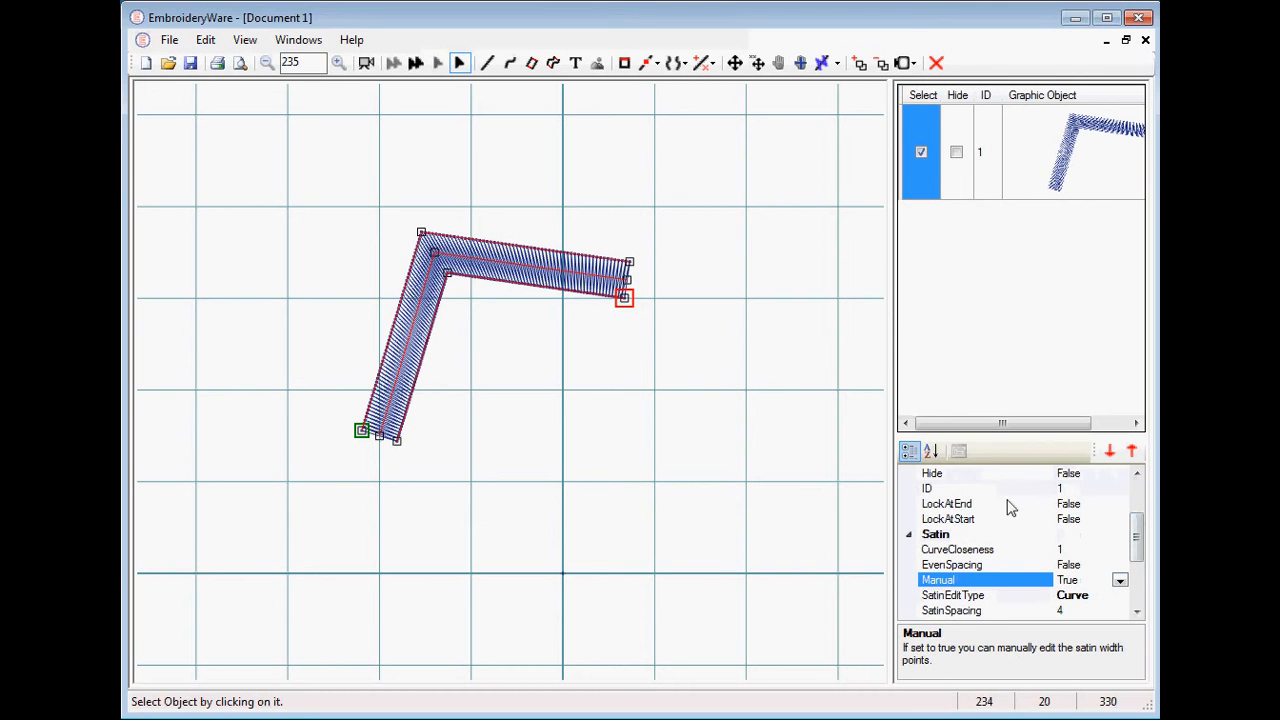
Step: Use Modify Points to taper both ends of the satin, moving one edge endpoint onto the opposite one at each end
{"action": "left_click", "coordinate": [651, 63]}
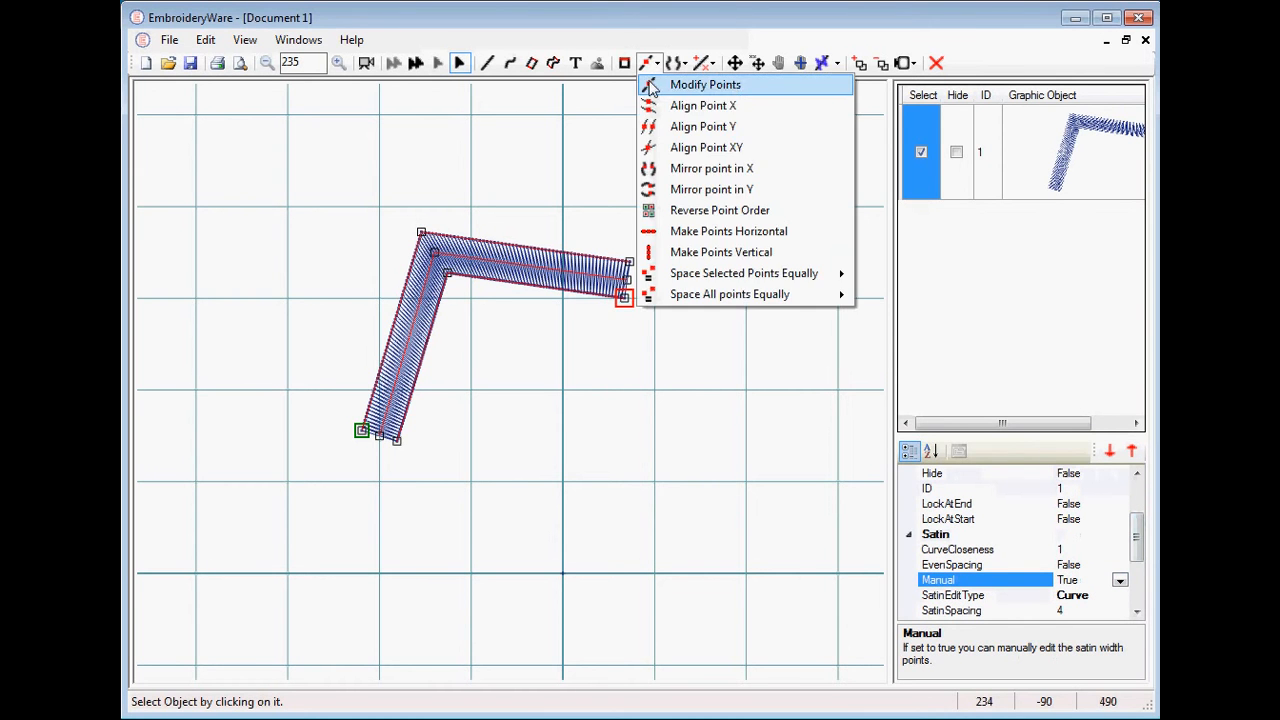
{"action": "left_click", "coordinate": [648, 84]}
{"action": "left_click", "coordinate": [630, 265]}
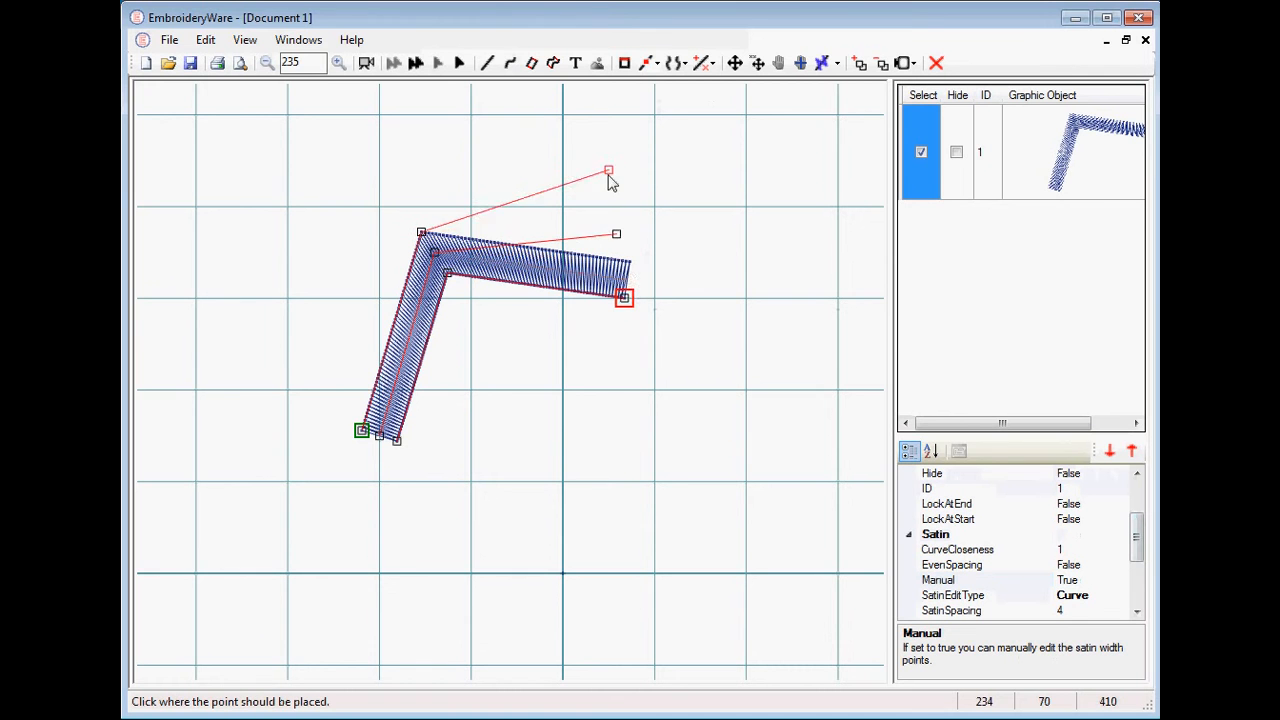
{"action": "left_click", "coordinate": [628, 299]}
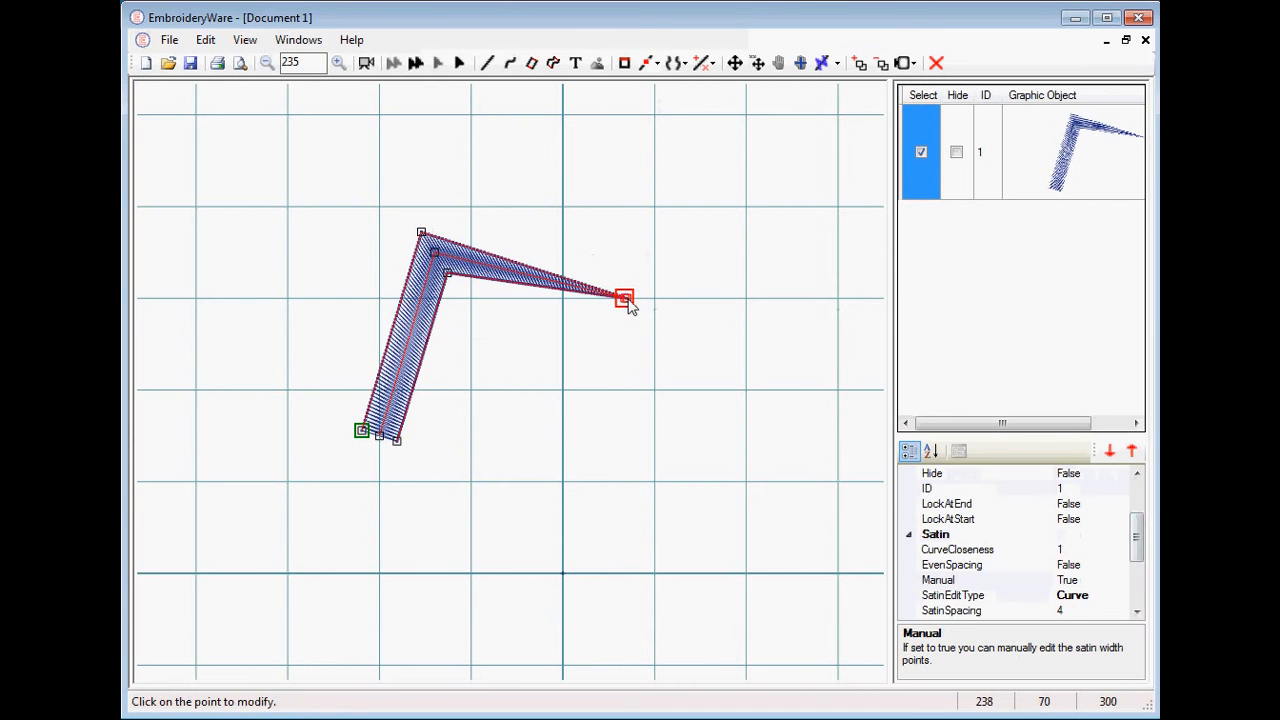
{"action": "left_click", "coordinate": [397, 442]}
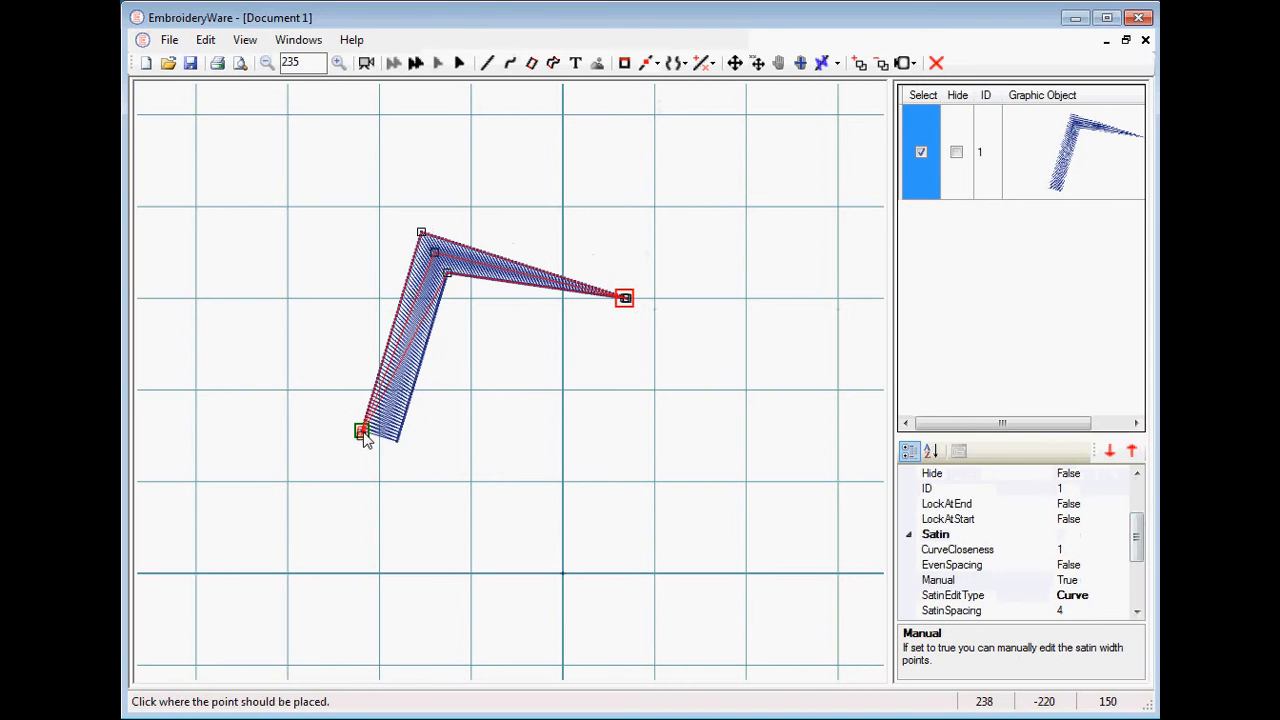
{"action": "left_click", "coordinate": [363, 436]}
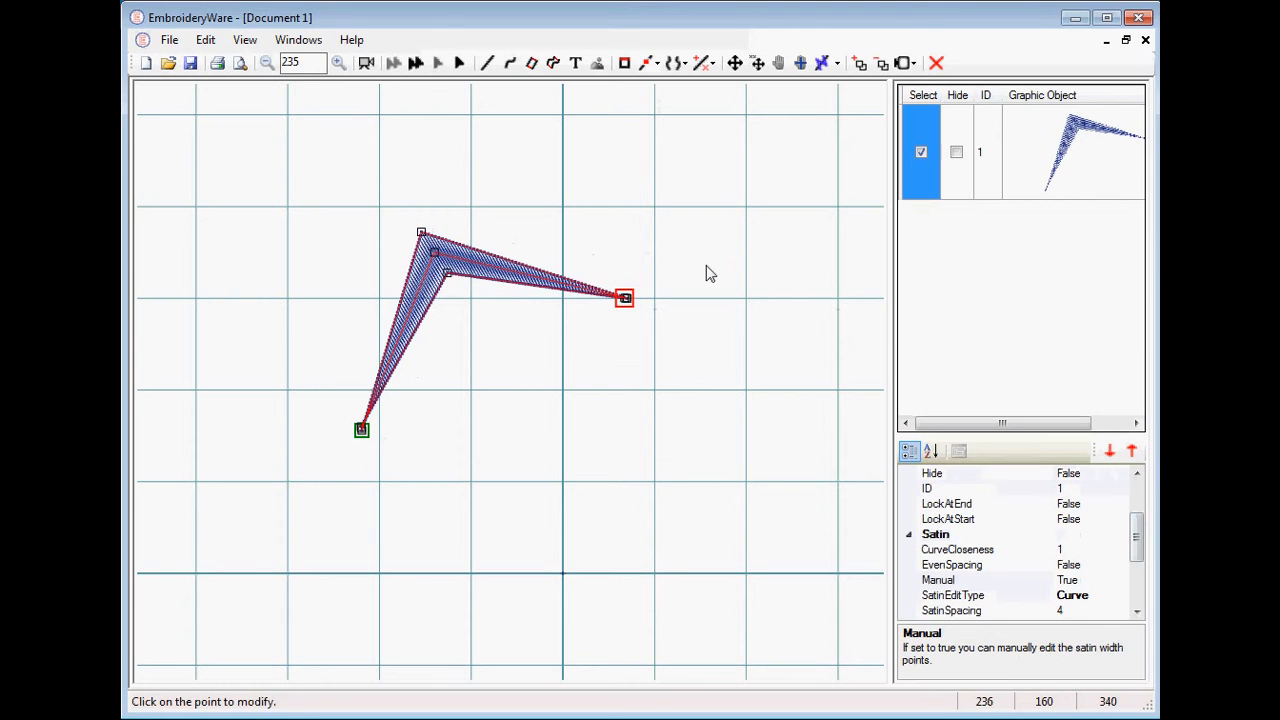
Step: Delete the tapered satin line and start a line column with a diamond from (0, 100) to (0, 300), widest at Y 200
{"action": "key", "text": "Delete"}
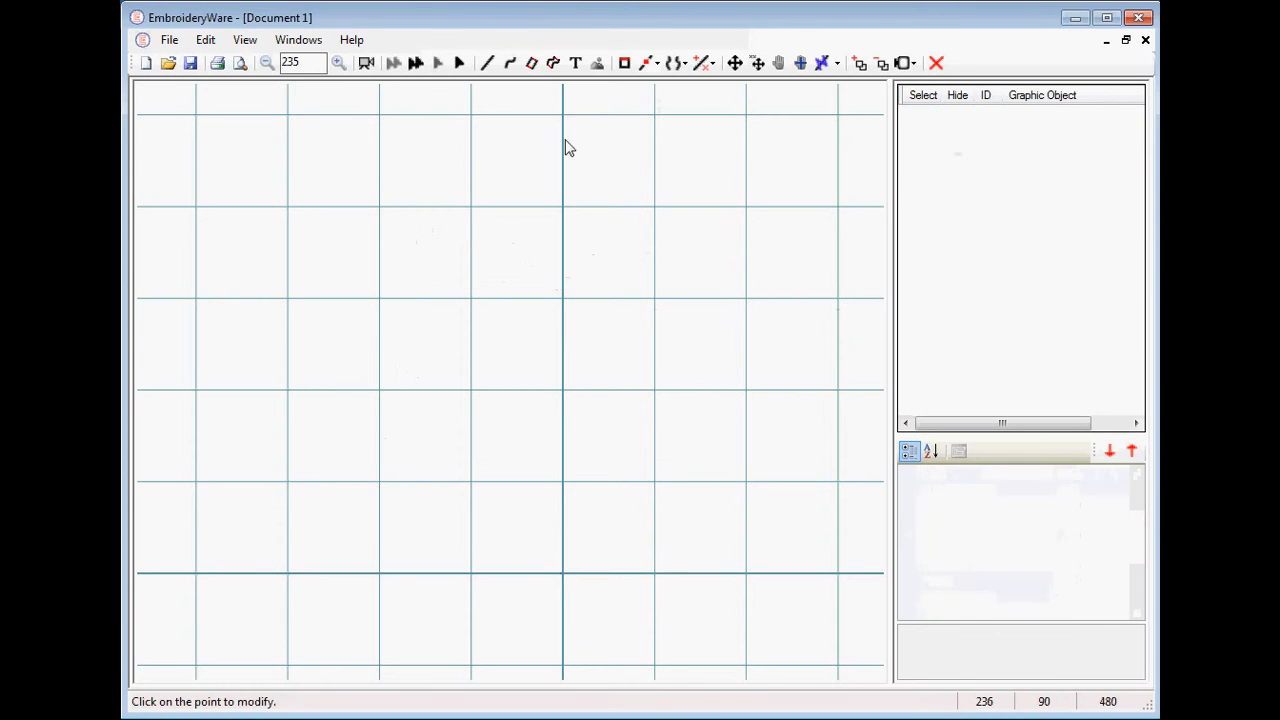
{"action": "left_click", "coordinate": [531, 64]}
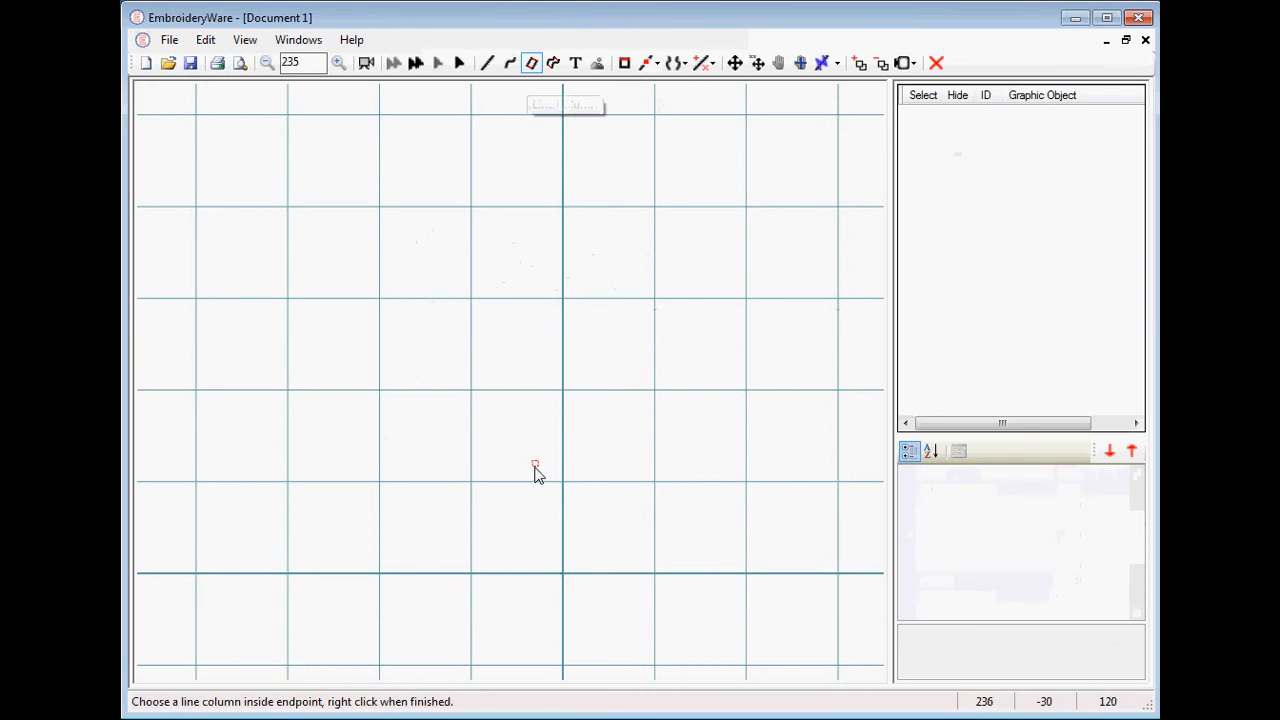
{"action": "left_click", "coordinate": [563, 482]}
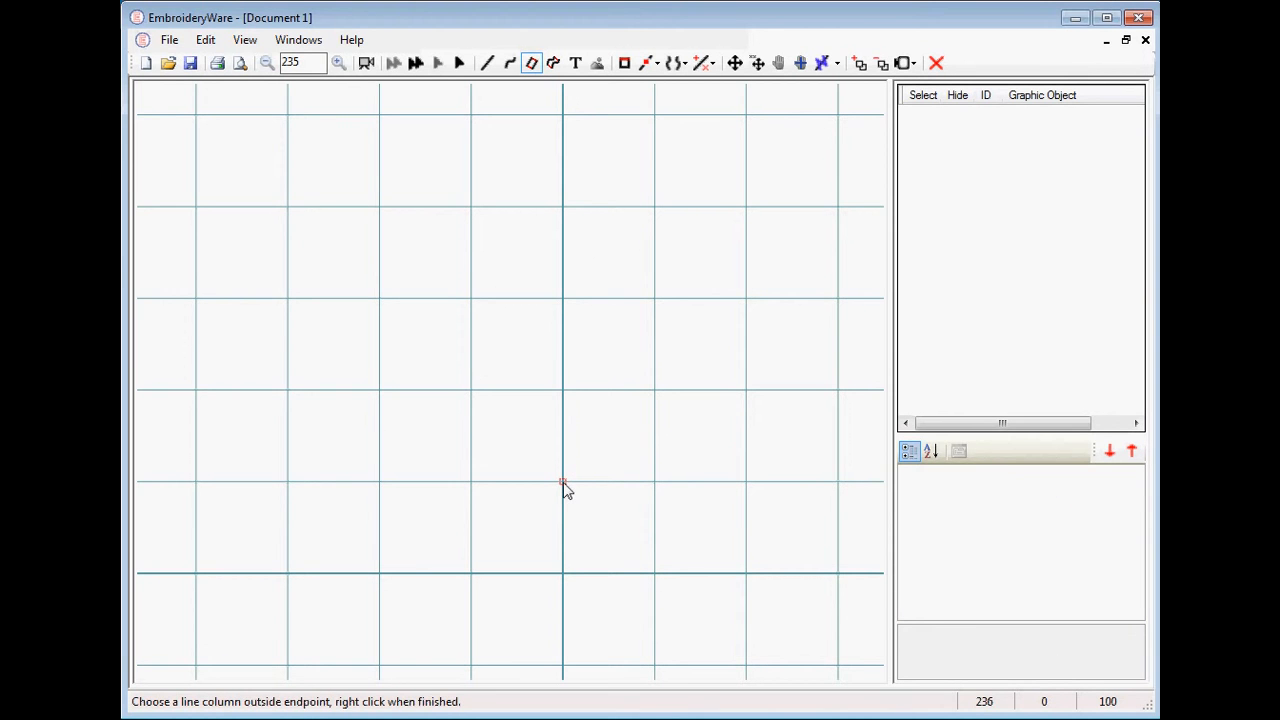
{"action": "left_click", "coordinate": [563, 482]}
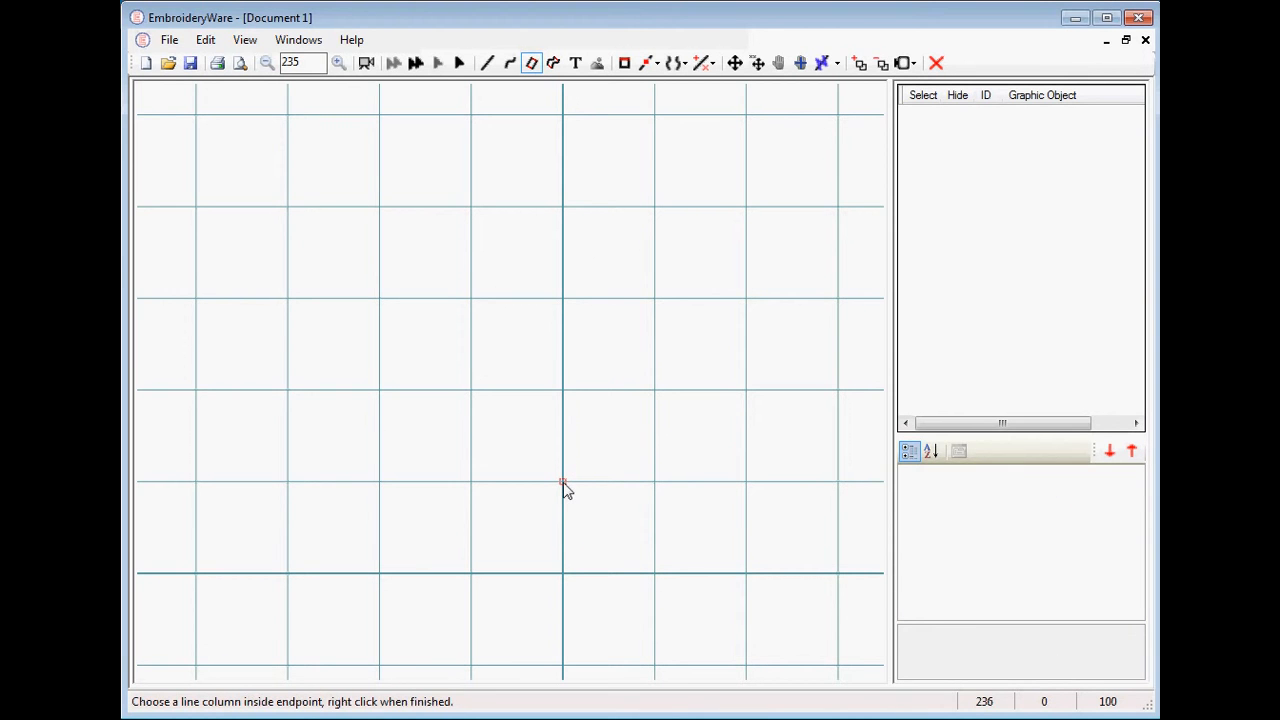
{"action": "left_click", "coordinate": [607, 391]}
{"action": "left_click", "coordinate": [526, 391]}
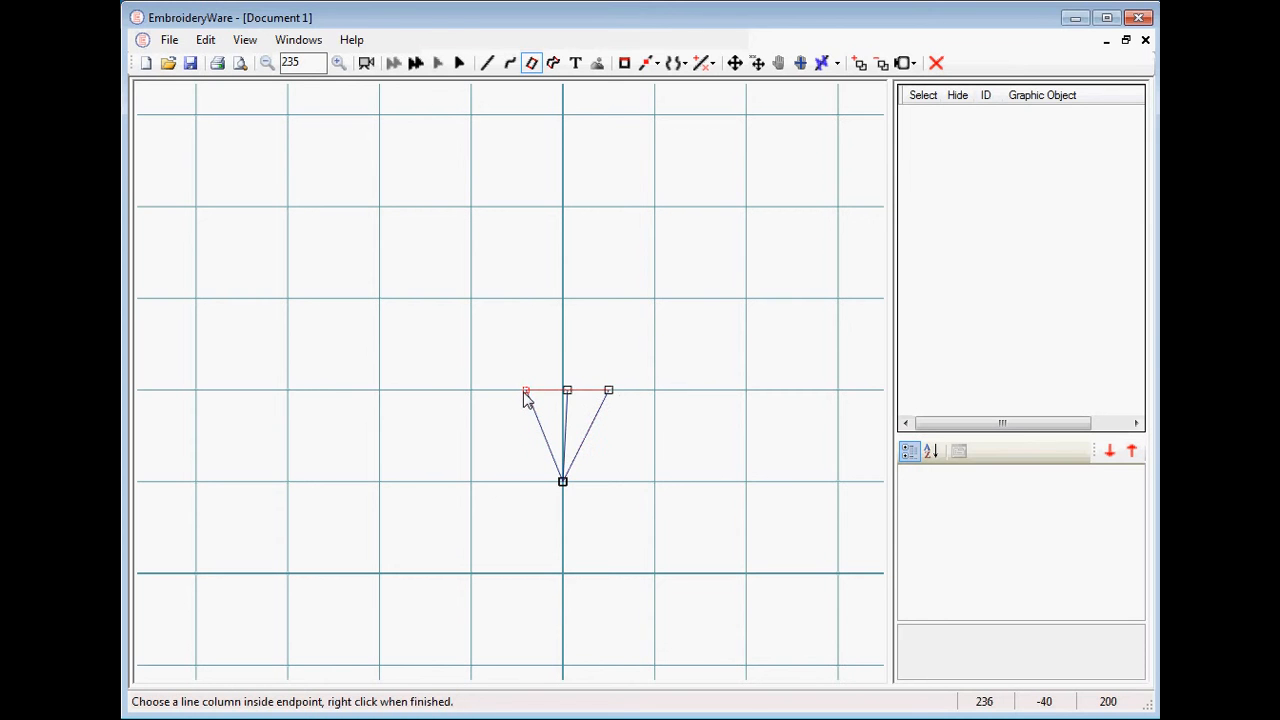
{"action": "left_click", "coordinate": [563, 299]}
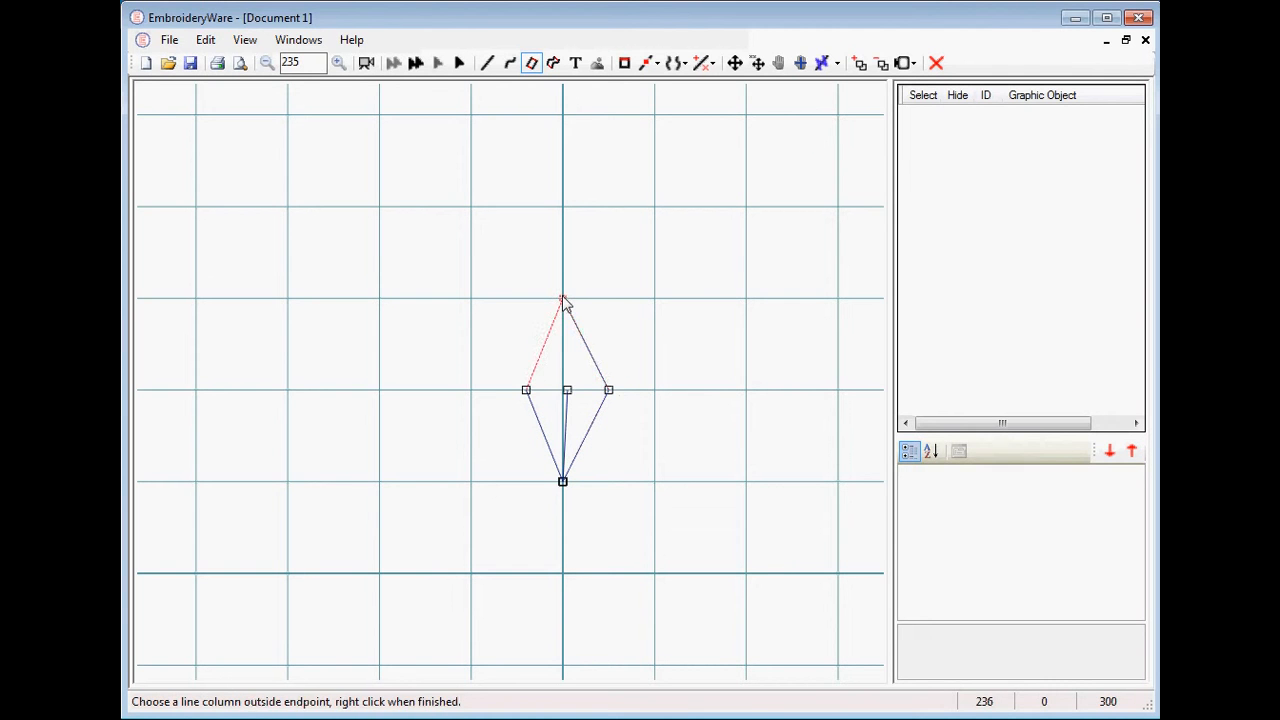
{"action": "left_click", "coordinate": [563, 299]}
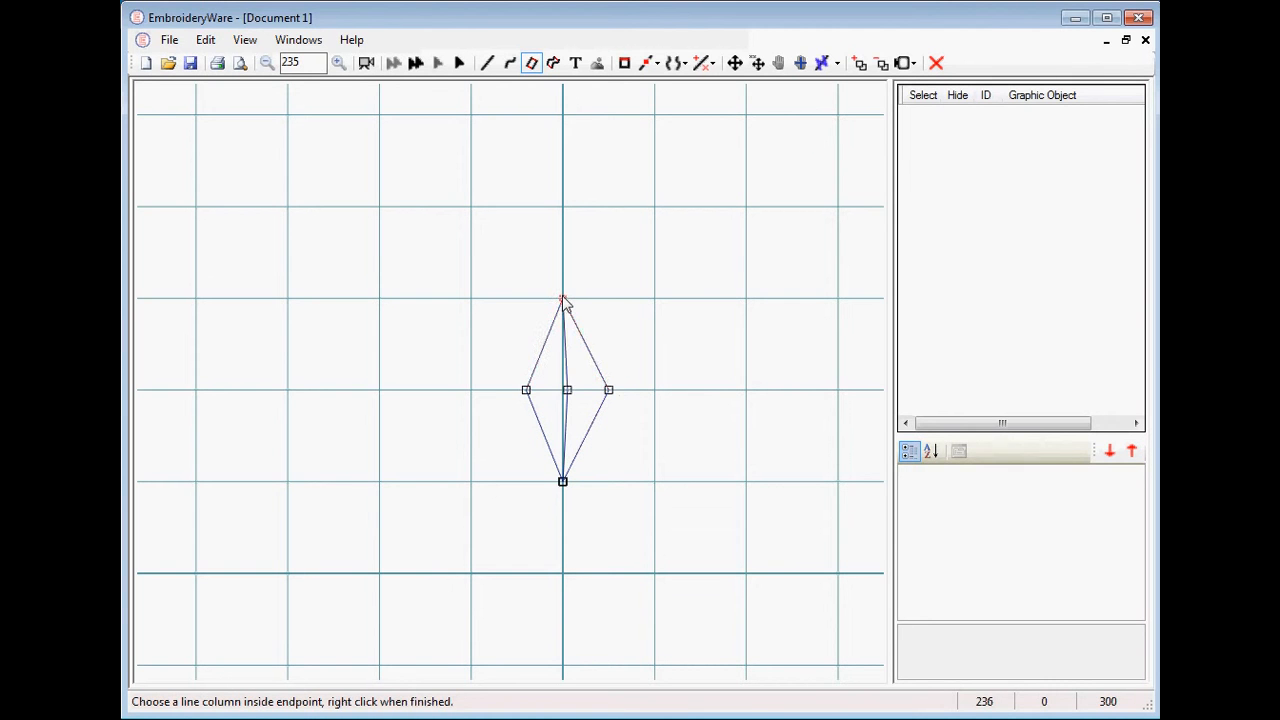
Step: Add a second diamond to the line column, widest at Y 400 and closing at (0, 470), and end the drawing
{"action": "left_click", "coordinate": [608, 207]}
{"action": "left_click", "coordinate": [526, 207]}
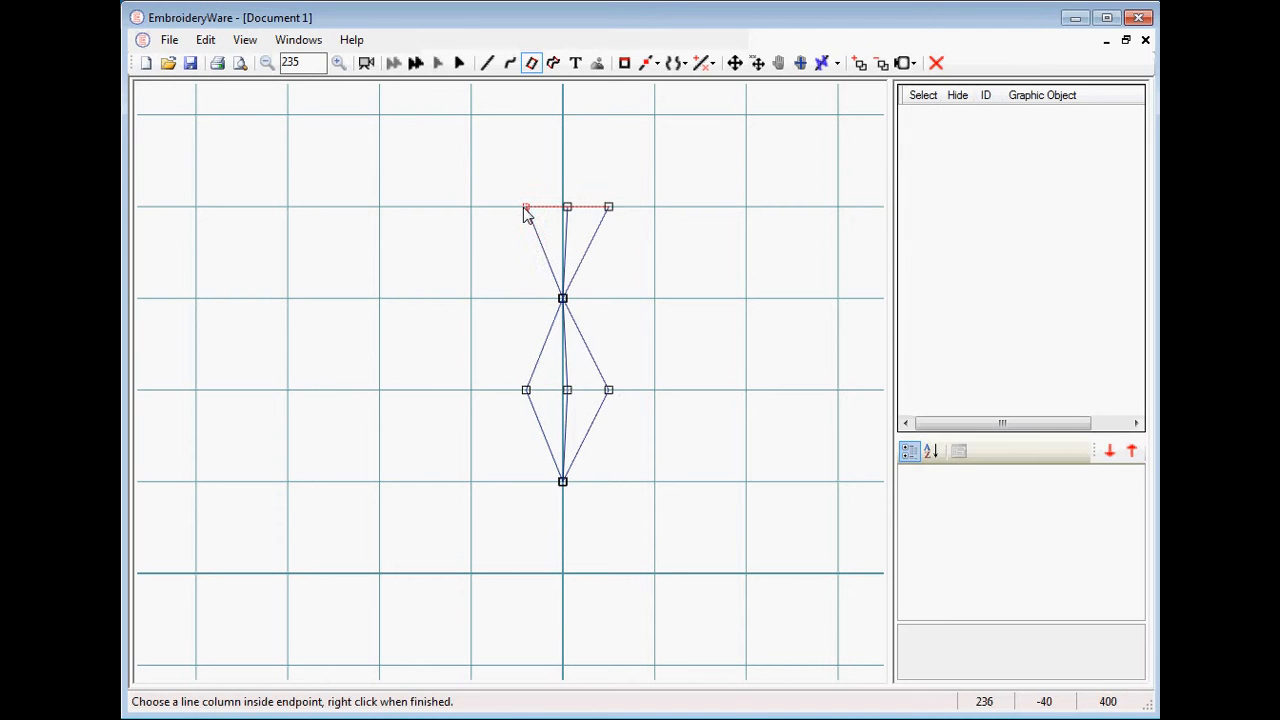
{"action": "left_click", "coordinate": [563, 143]}
{"action": "left_click", "coordinate": [563, 143]}
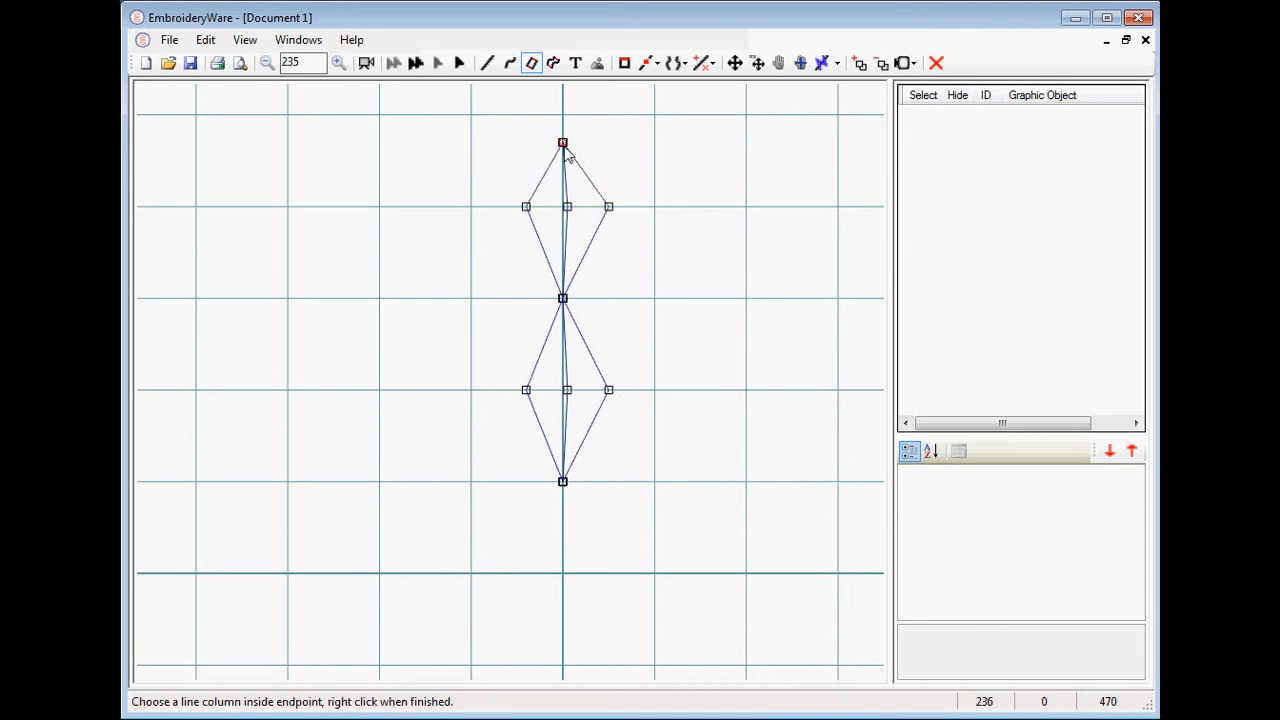
{"action": "right_click", "coordinate": [565, 150]}
{"action": "left_click", "coordinate": [562, 217]}
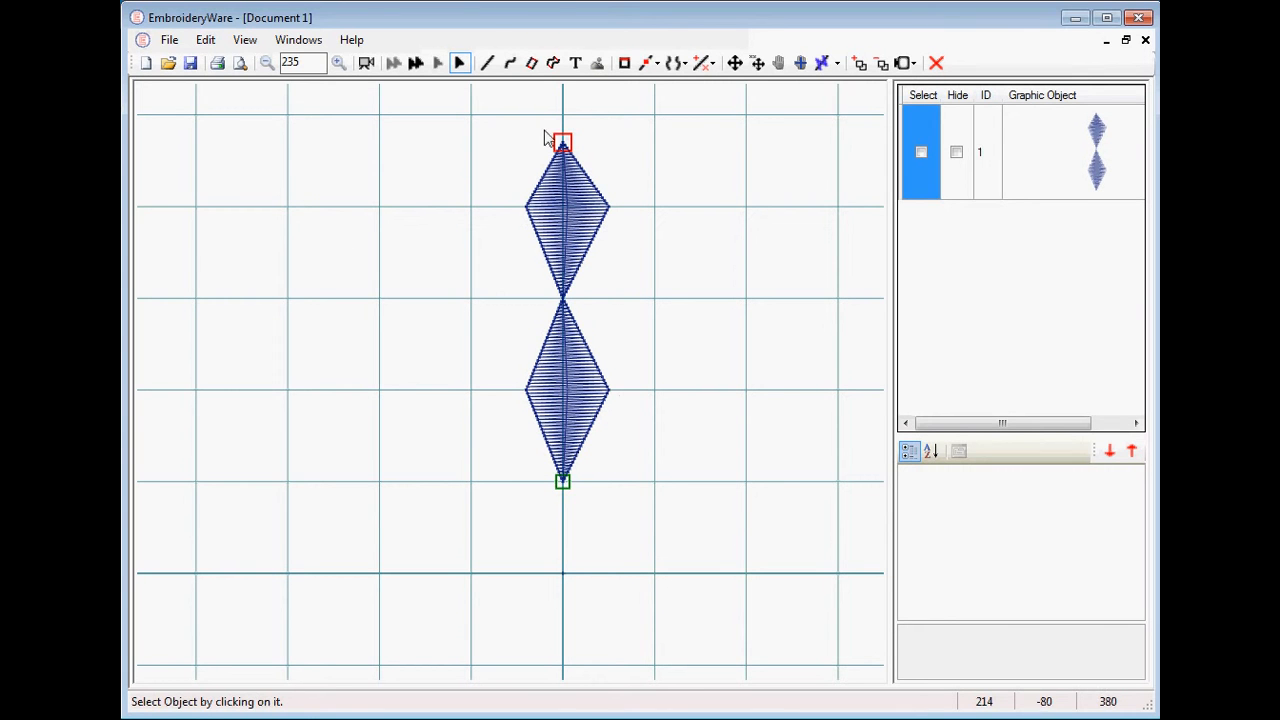
Step: Select and delete the double-diamond line column
{"action": "left_click", "coordinate": [569, 222]}
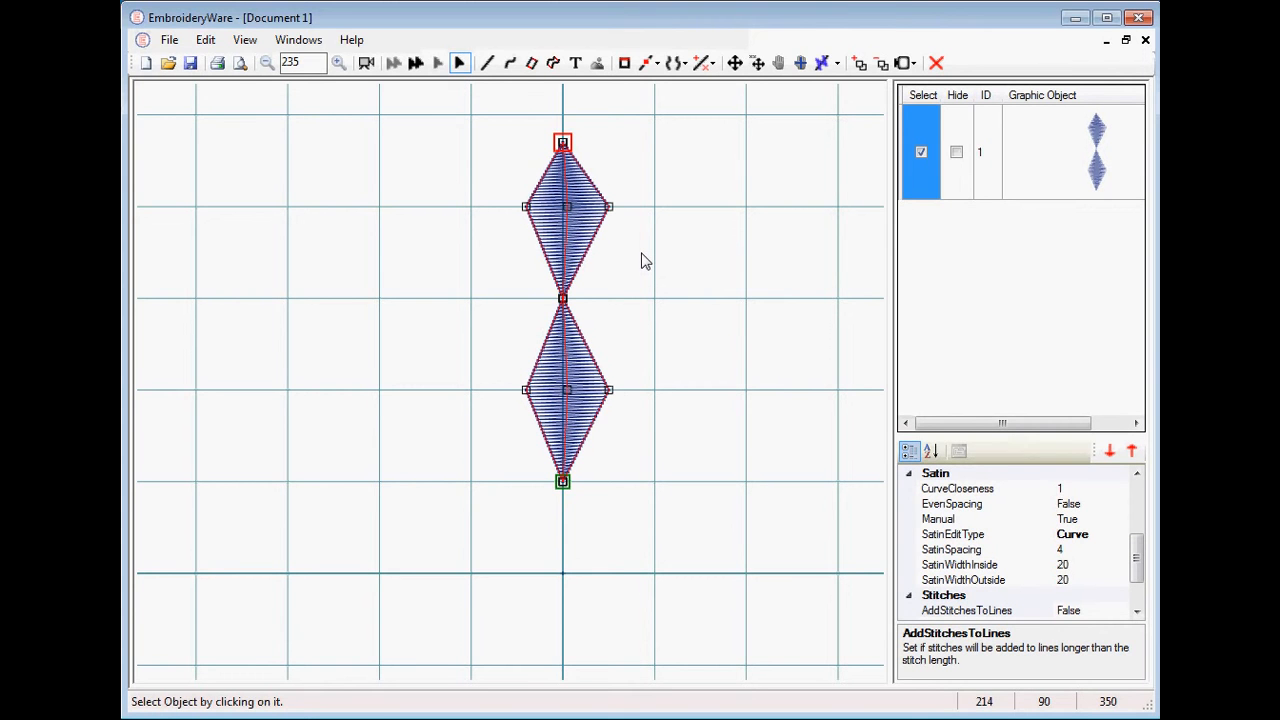
{"action": "key", "text": "Delete"}
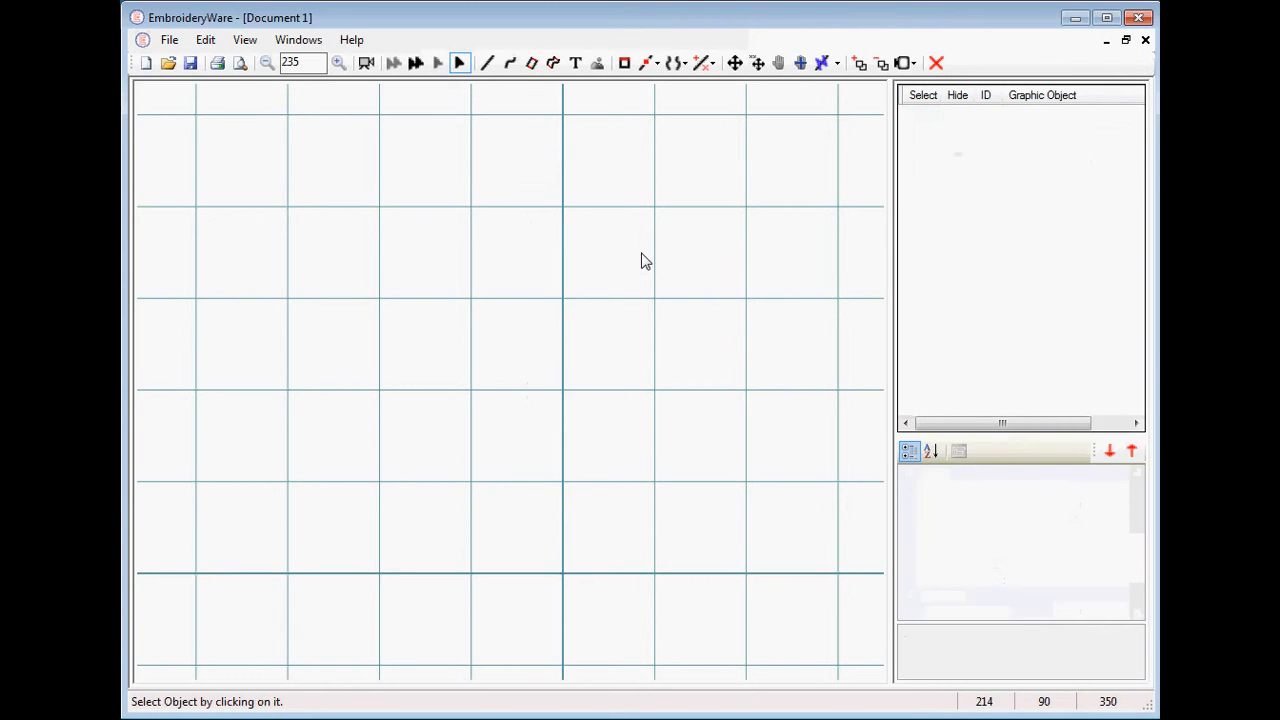
Step: Start a line column with a small four-sided segment that begins at a single point at (-300, 100) and closes to a point up and right
{"action": "left_click", "coordinate": [532, 64]}
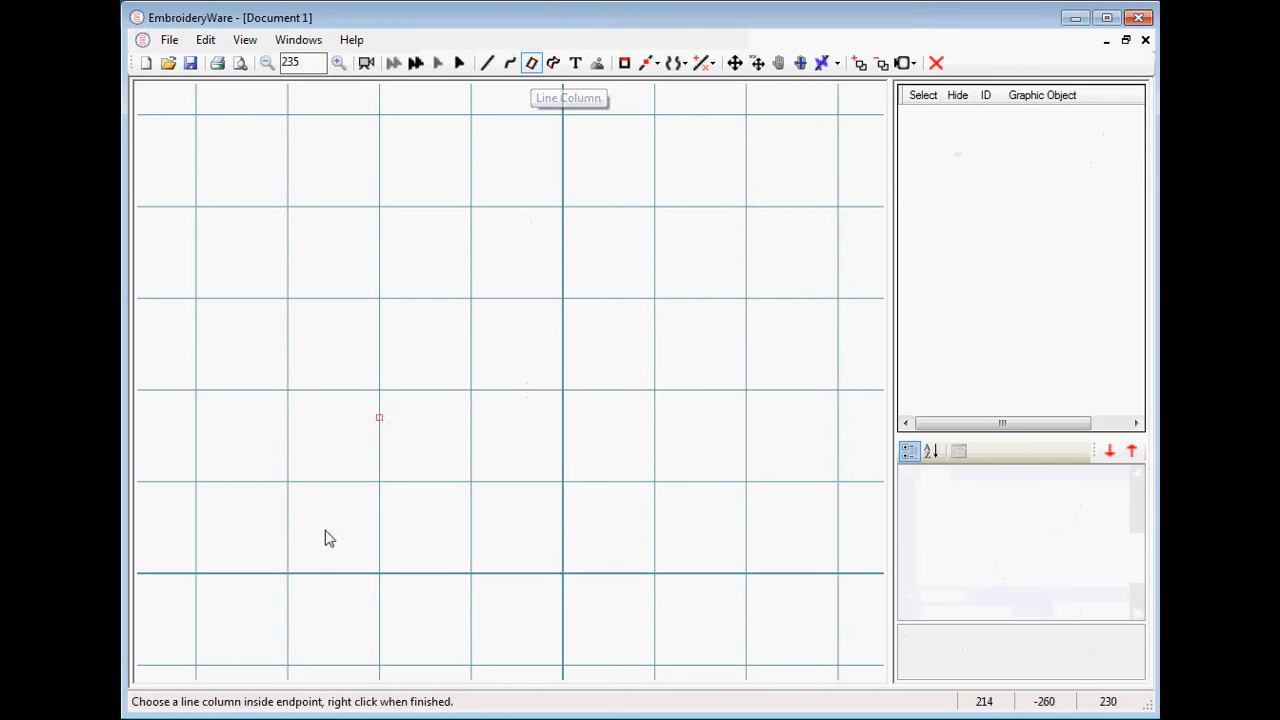
{"action": "left_click", "coordinate": [288, 483]}
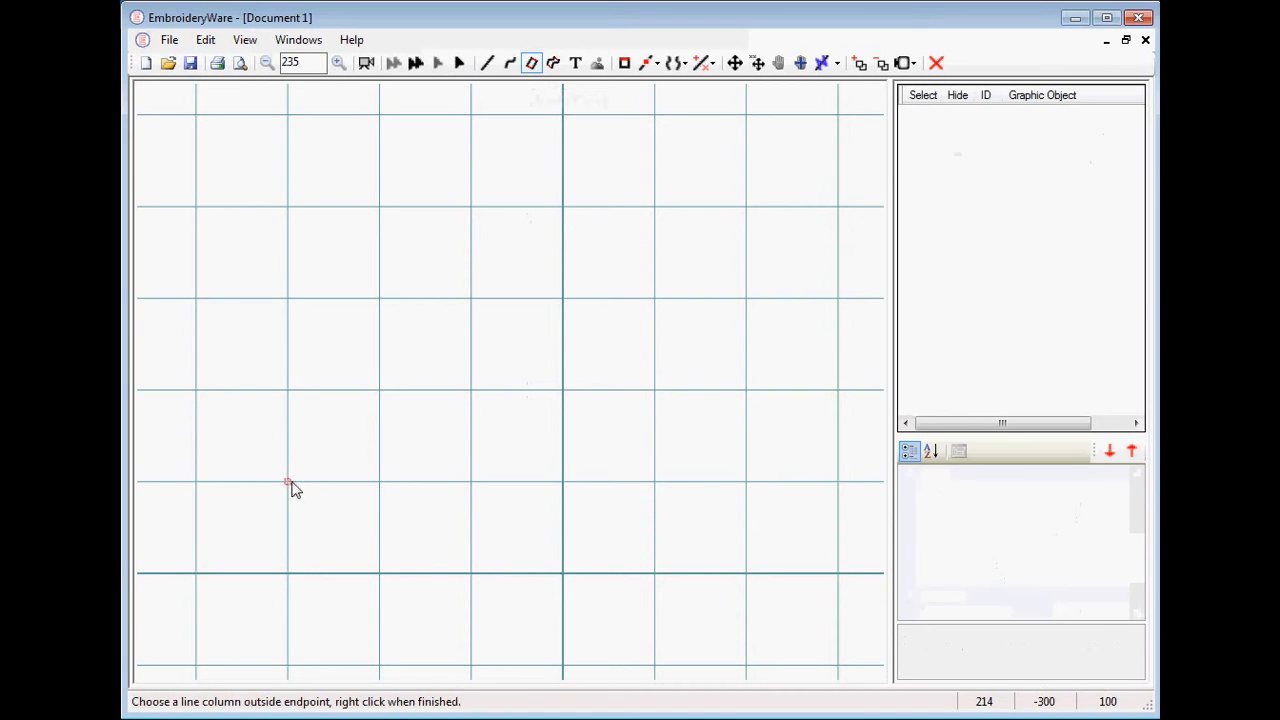
{"action": "left_click", "coordinate": [291, 482]}
{"action": "left_click", "coordinate": [290, 446]}
{"action": "left_click", "coordinate": [318, 483]}
{"action": "left_click", "coordinate": [325, 438]}
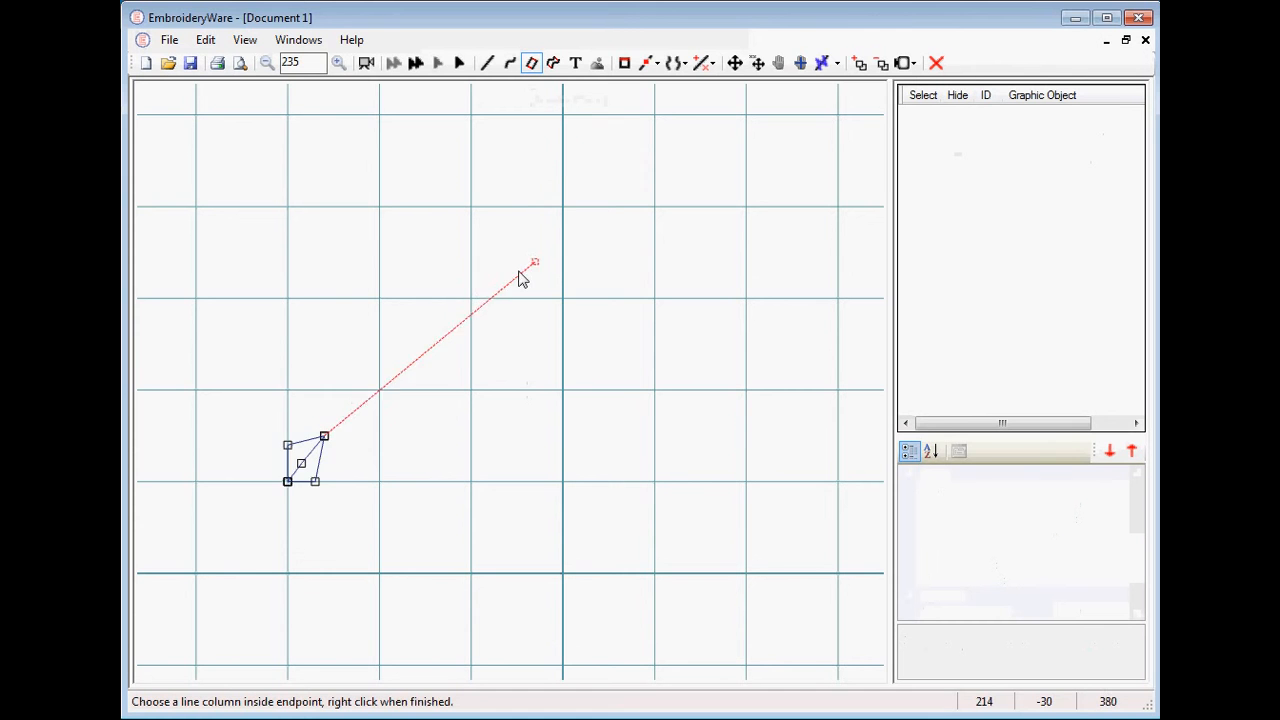
Step: Switch the drawing to Curve Column and add a leaf-shaped segment whose inside and outside edges meet at (-160, 250)
{"action": "right_click", "coordinate": [502, 186]}
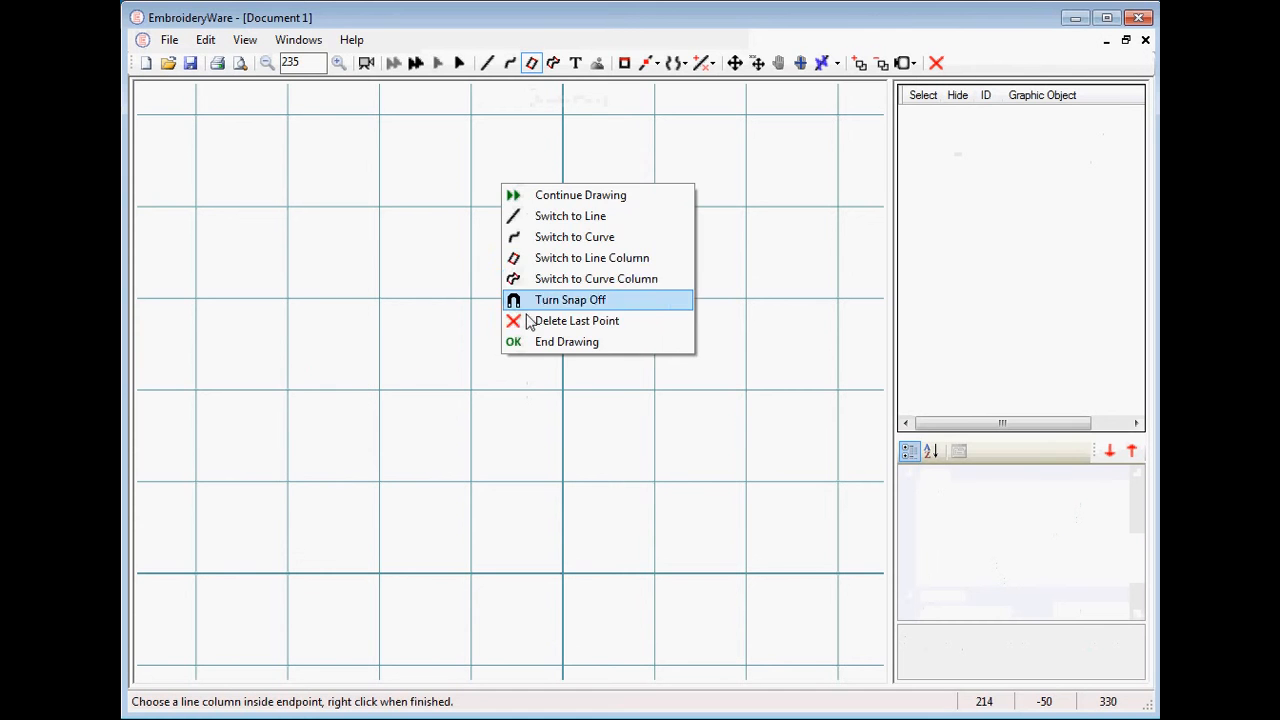
{"action": "left_click", "coordinate": [535, 280]}
{"action": "left_click", "coordinate": [341, 381]}
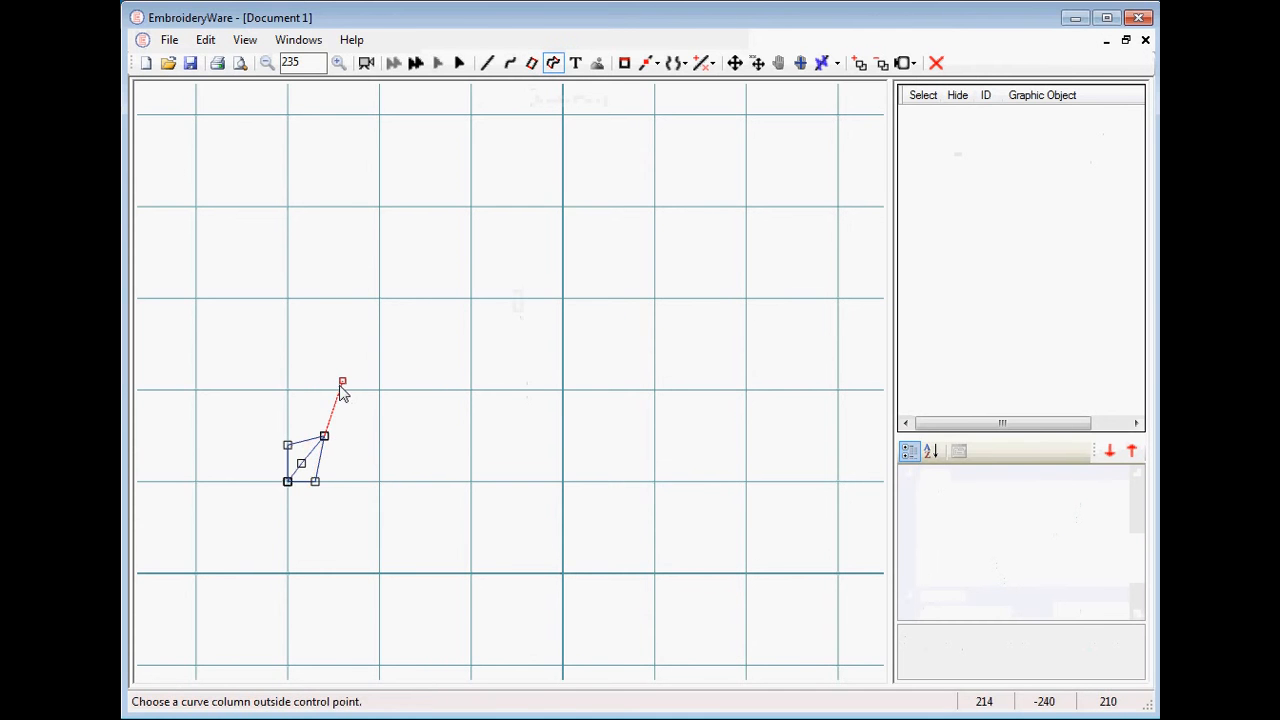
{"action": "left_click", "coordinate": [370, 417]}
{"action": "left_click", "coordinate": [370, 344]}
{"action": "left_click", "coordinate": [406, 389]}
{"action": "left_click", "coordinate": [415, 345]}
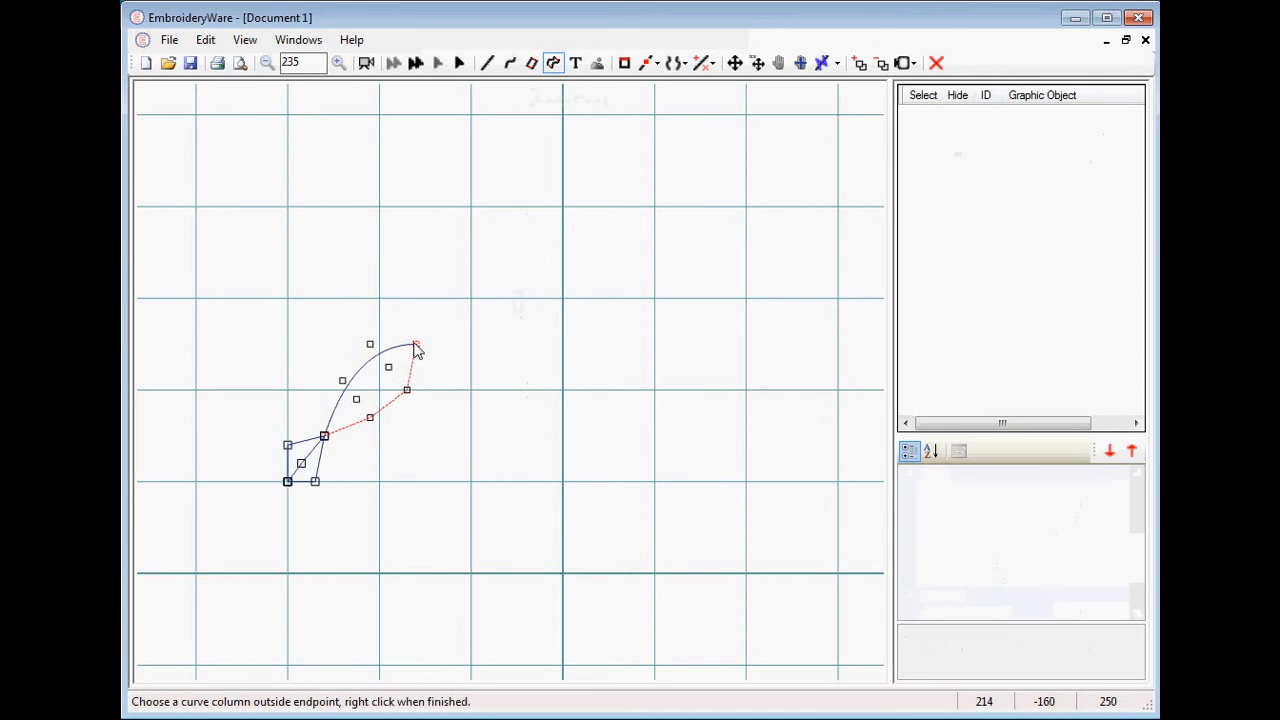
{"action": "left_click", "coordinate": [416, 346]}
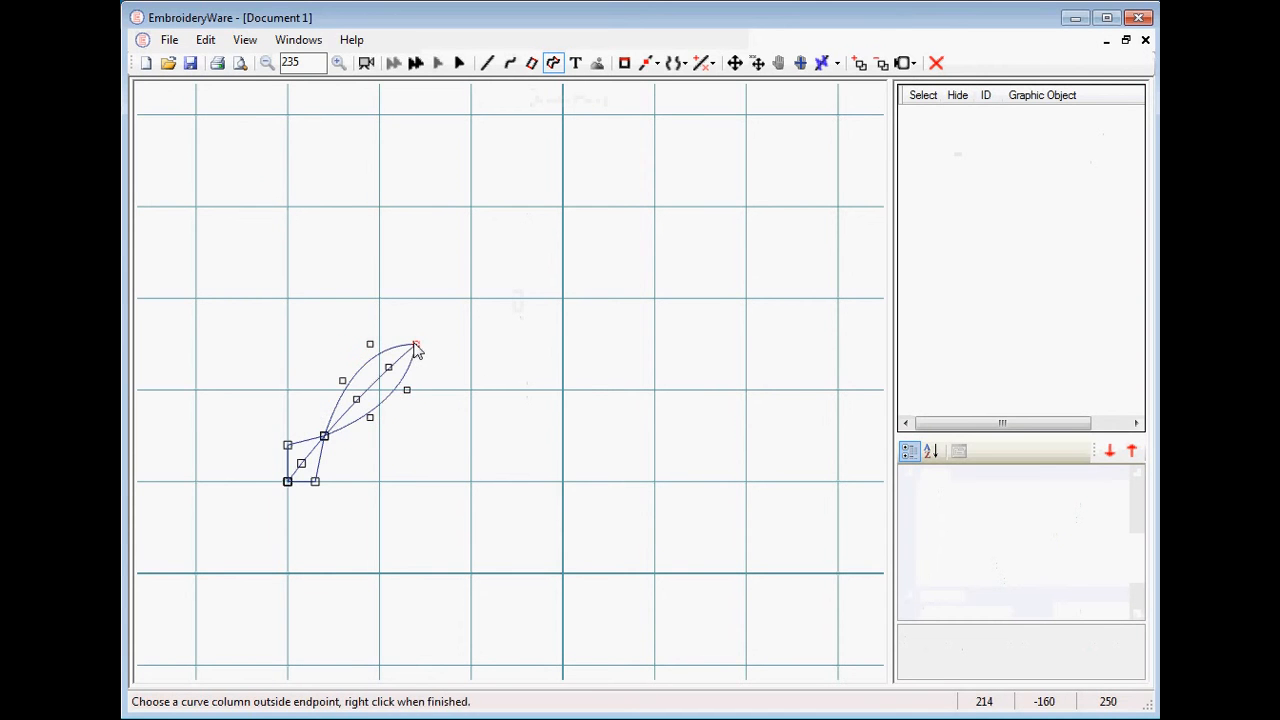
Step: Add a second leaf-shaped curve column segment closing at (-70, 350) and end the drawing
{"action": "left_click", "coordinate": [425, 289]}
{"action": "left_click", "coordinate": [452, 326]}
{"action": "left_click", "coordinate": [452, 262]}
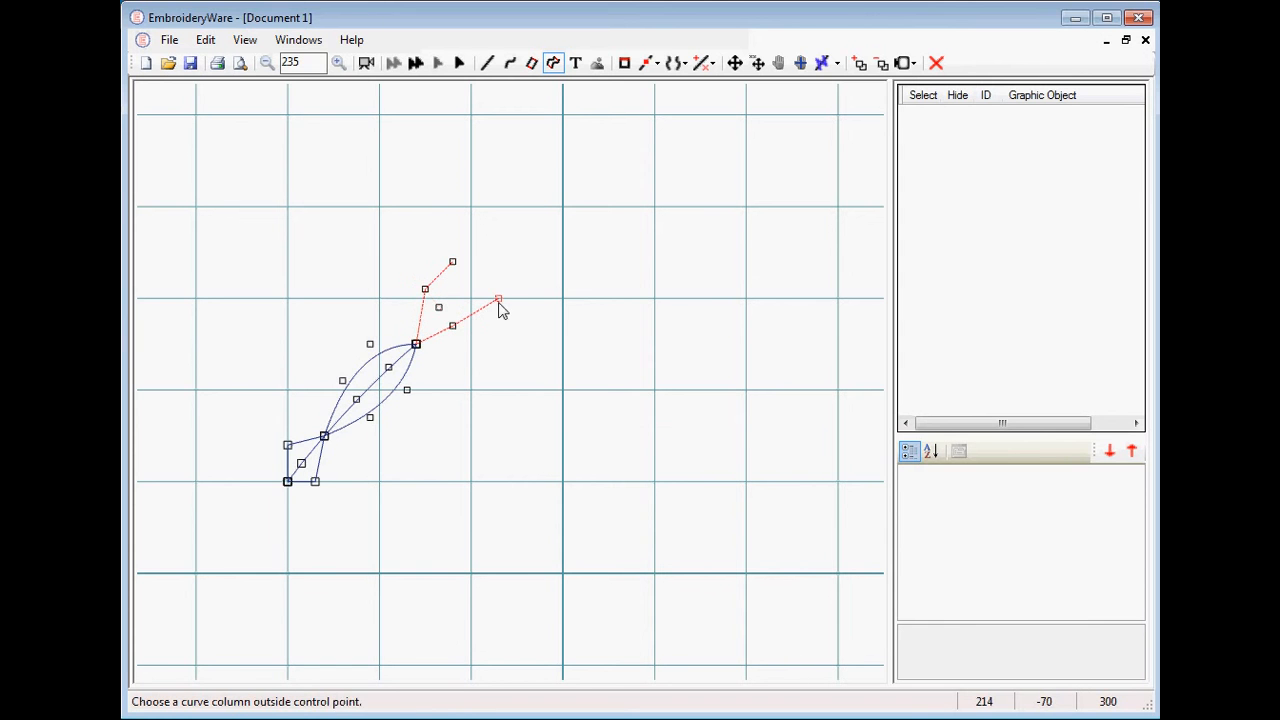
{"action": "left_click", "coordinate": [489, 298]}
{"action": "left_click", "coordinate": [498, 254]}
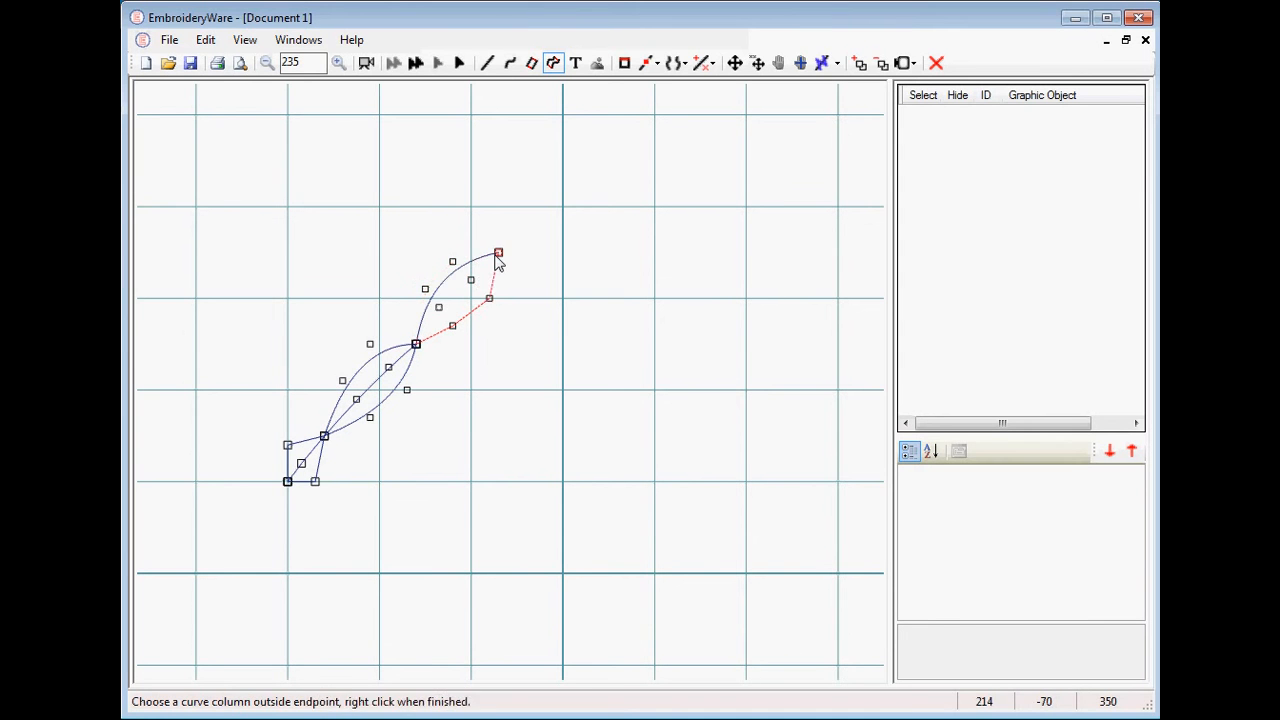
{"action": "left_click", "coordinate": [497, 256]}
{"action": "right_click", "coordinate": [478, 172]}
{"action": "left_click", "coordinate": [526, 337]}
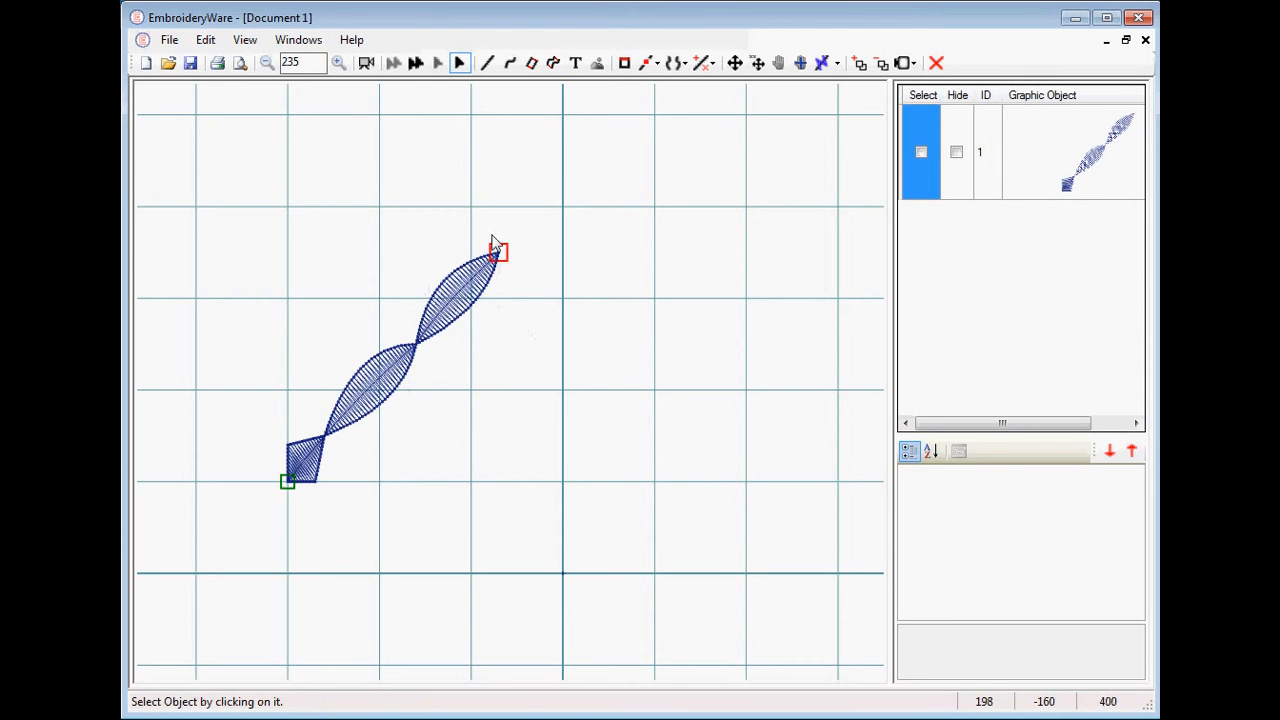
Step: Select the column and try several positions for its pointed end, finishing with the end path point at (20, 390)
{"action": "left_click", "coordinate": [470, 290]}
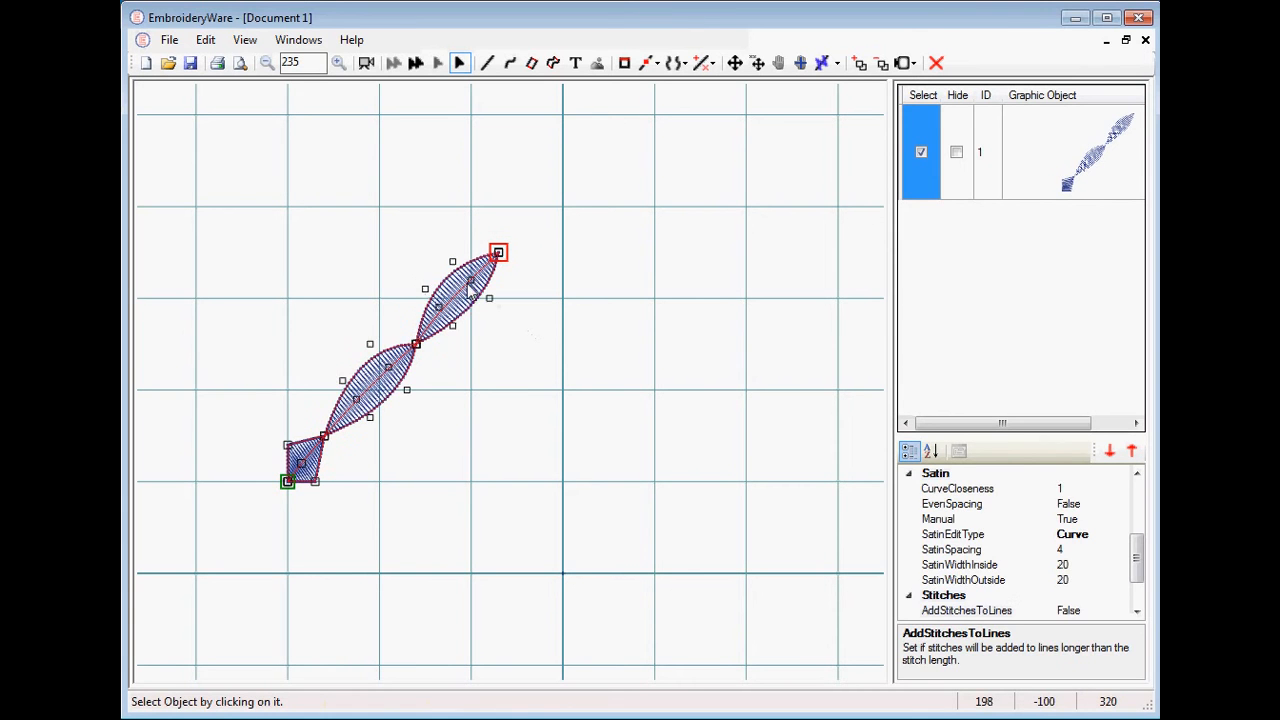
{"action": "left_click", "coordinate": [650, 63]}
{"action": "left_click", "coordinate": [660, 85]}
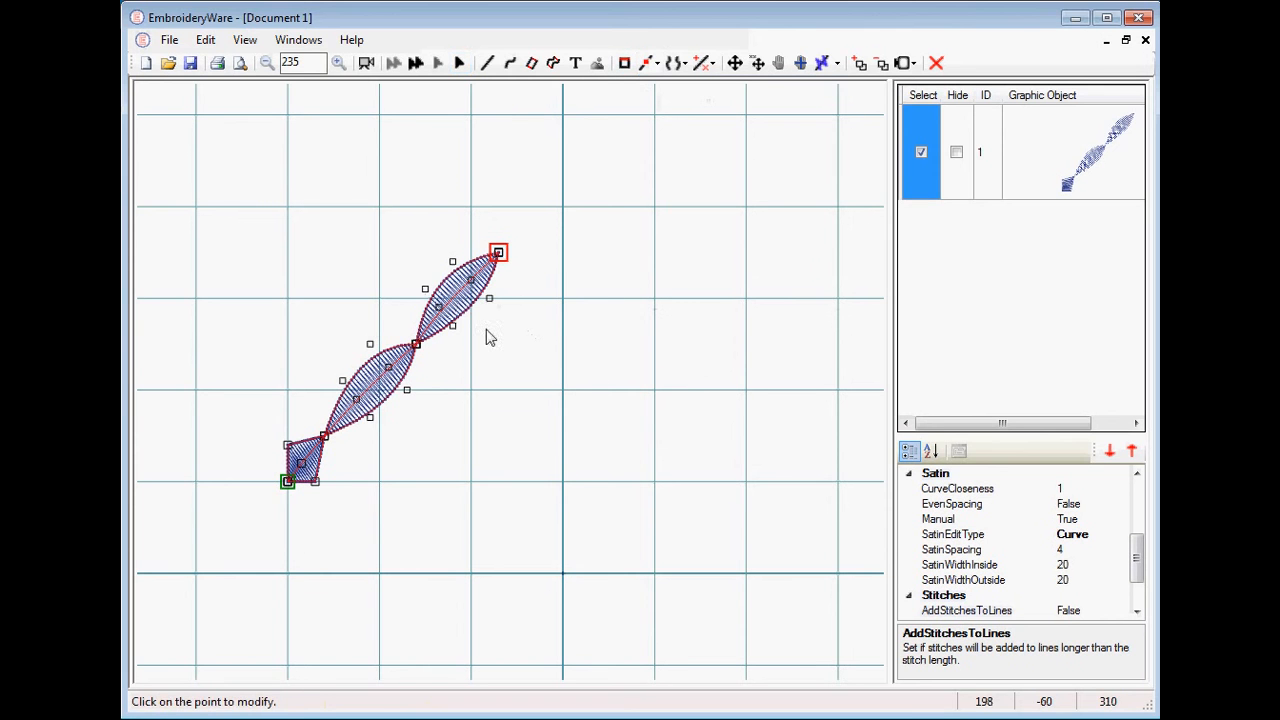
{"action": "left_click", "coordinate": [498, 254]}
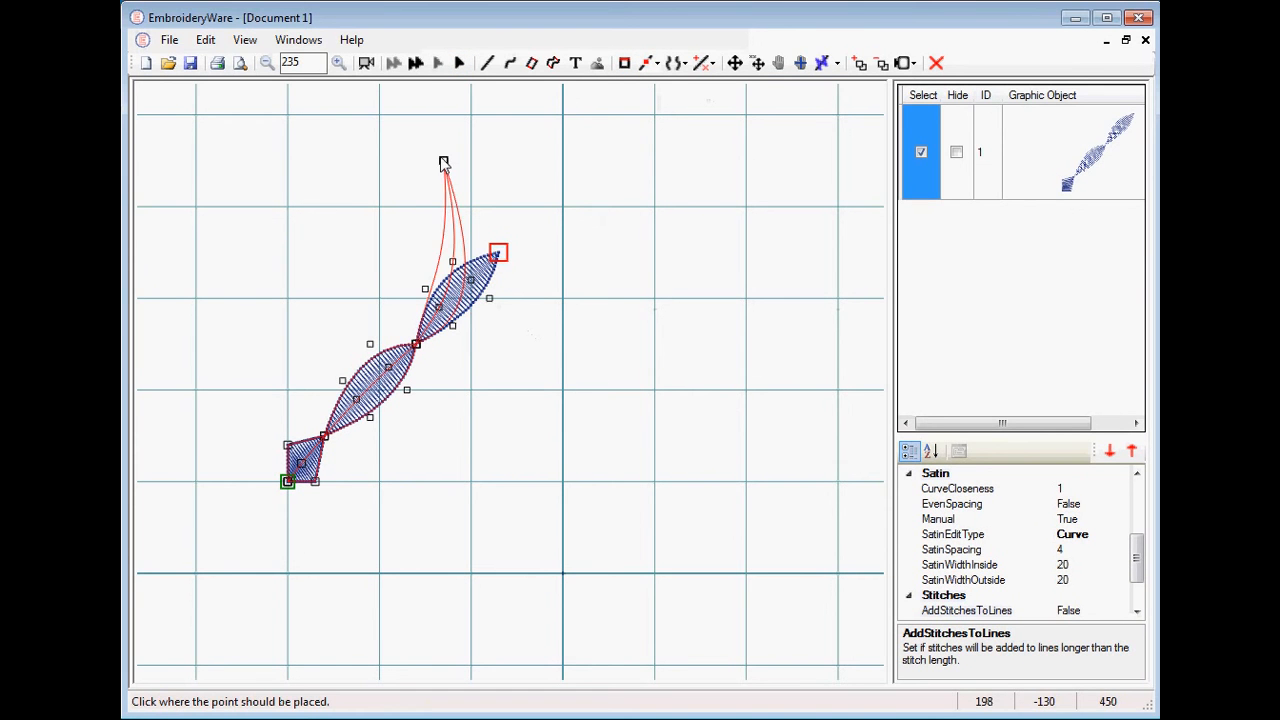
{"action": "left_click", "coordinate": [625, 199]}
{"action": "left_click", "coordinate": [627, 200]}
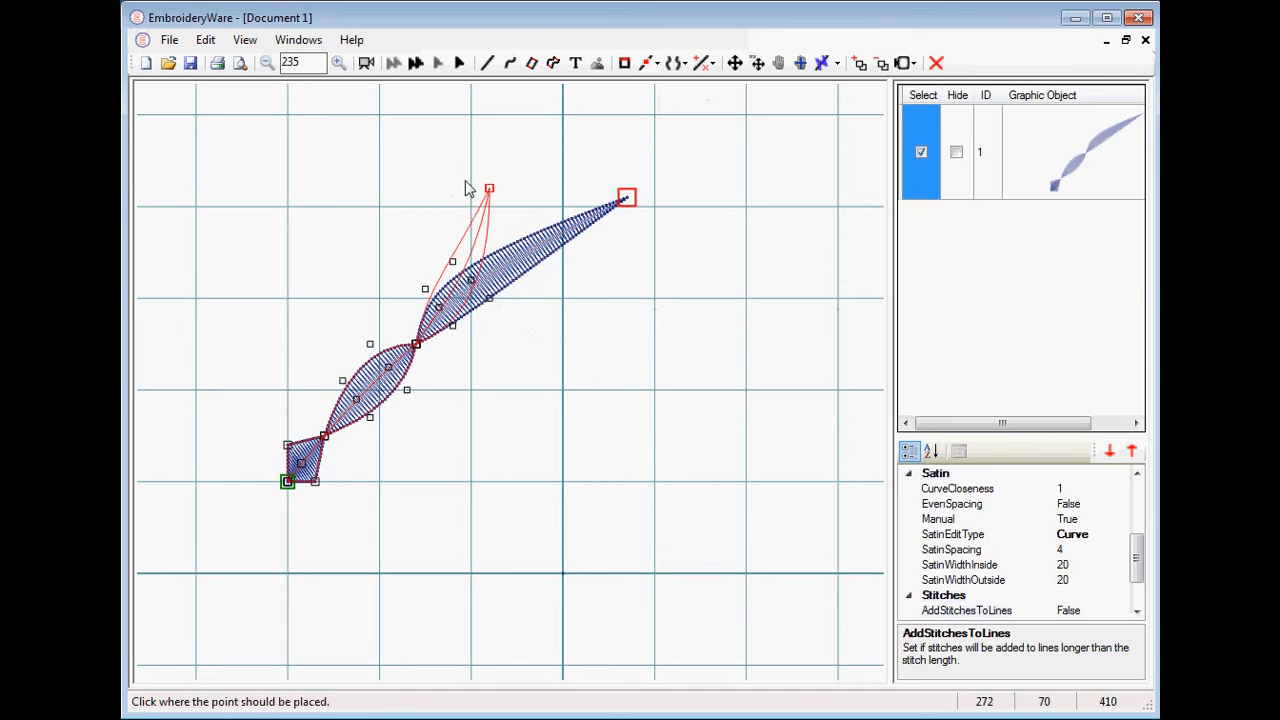
{"action": "left_click", "coordinate": [461, 180]}
{"action": "left_click", "coordinate": [462, 182]}
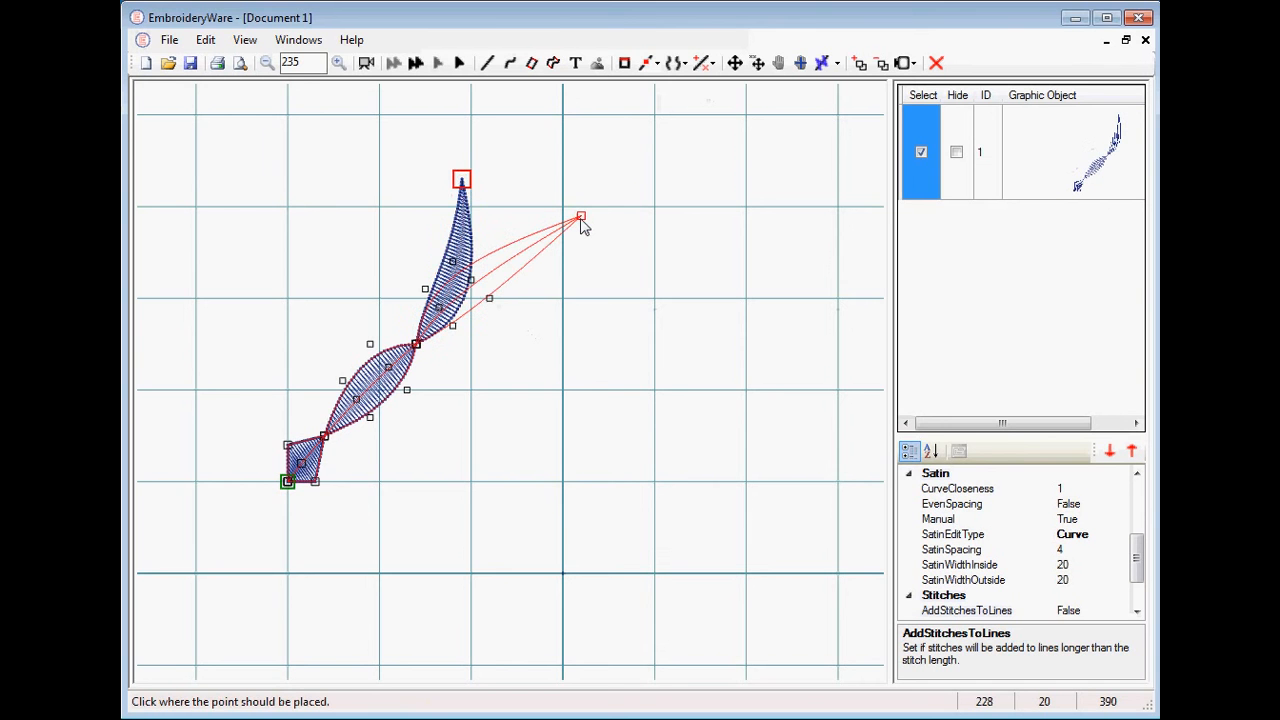
{"action": "left_click", "coordinate": [581, 217]}
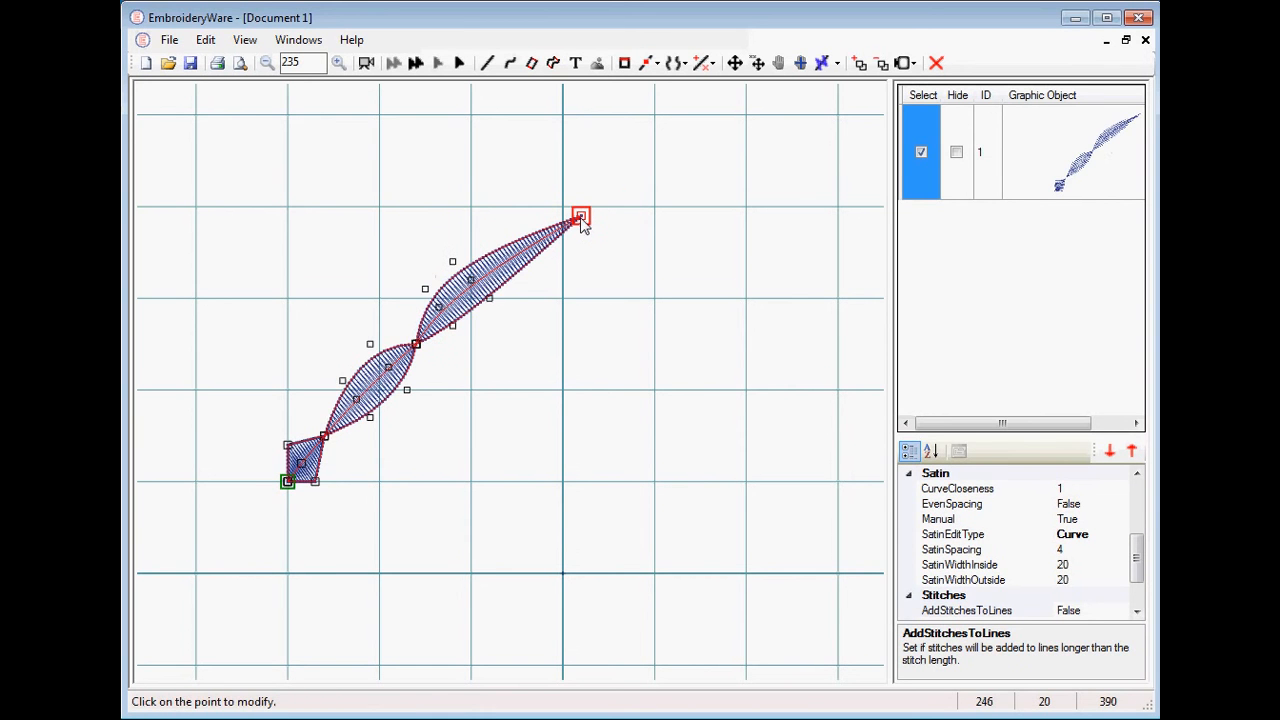
Step: Move the inside satin point at the column's end to (-50, 440) and on to (-90, 470), opening the tip
{"action": "left_click", "coordinate": [582, 219]}
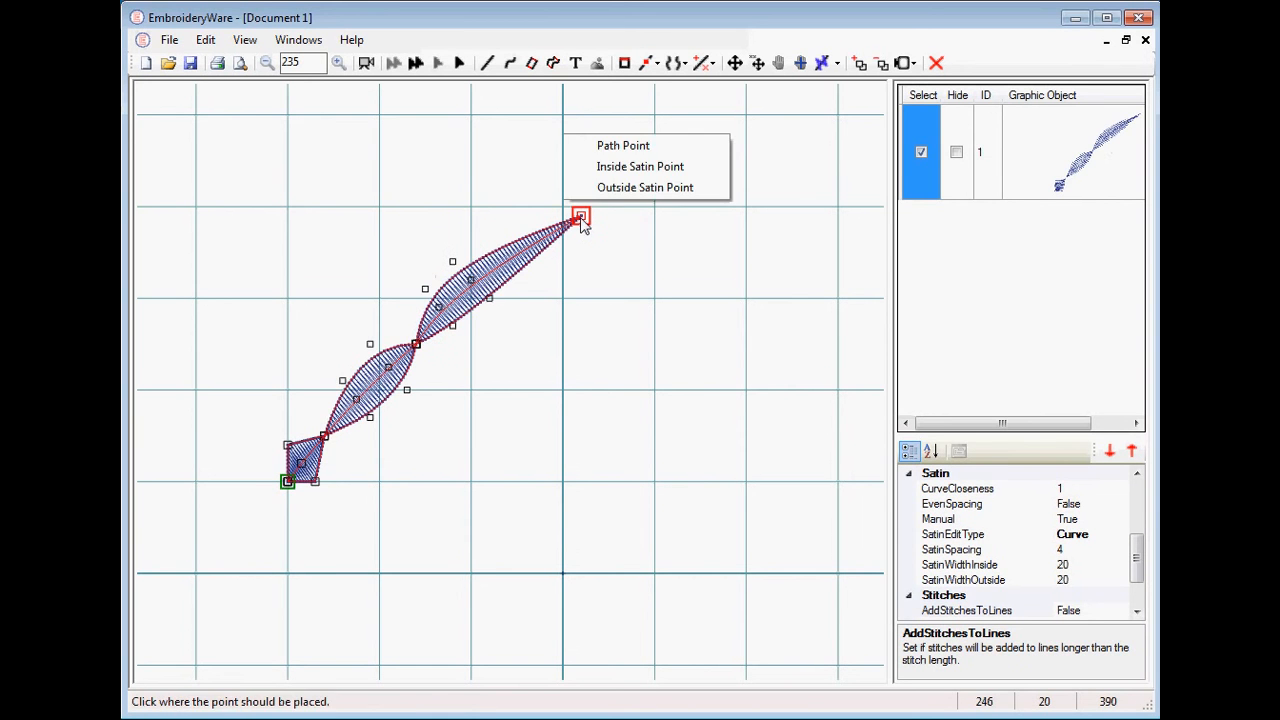
{"action": "left_click", "coordinate": [625, 170]}
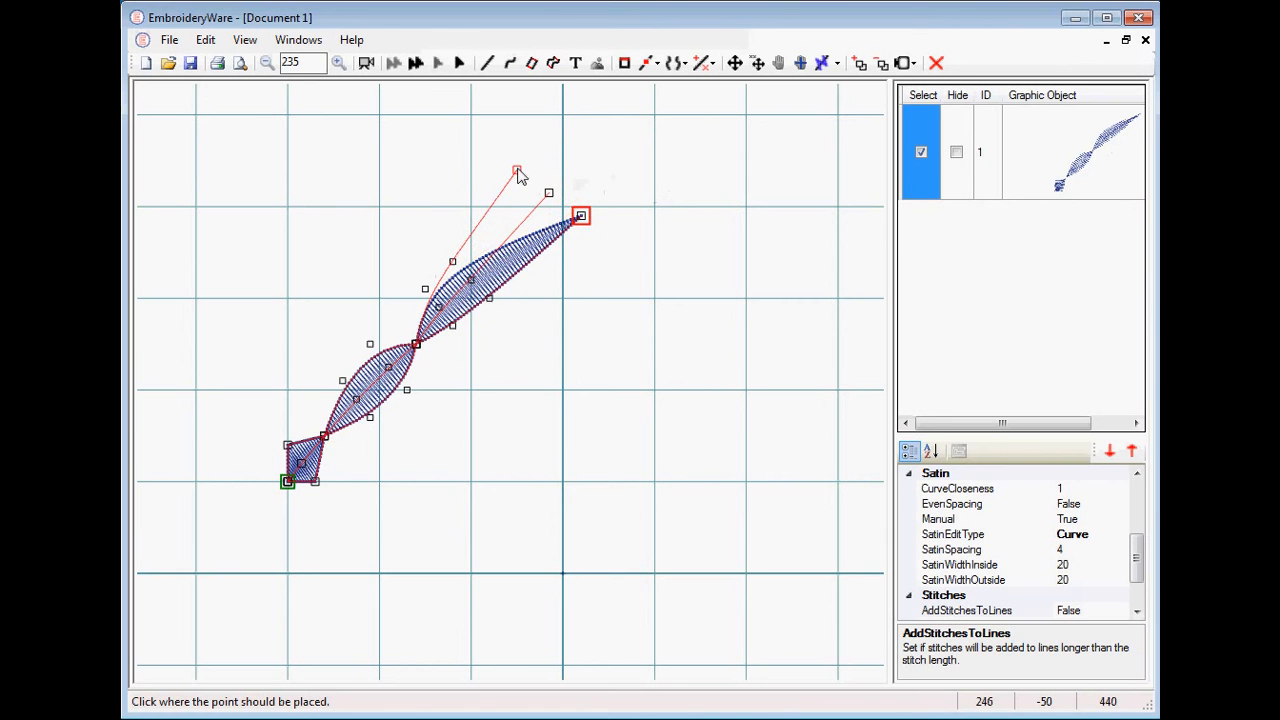
{"action": "left_click", "coordinate": [517, 172]}
{"action": "left_click", "coordinate": [517, 172]}
{"action": "left_click", "coordinate": [484, 143]}
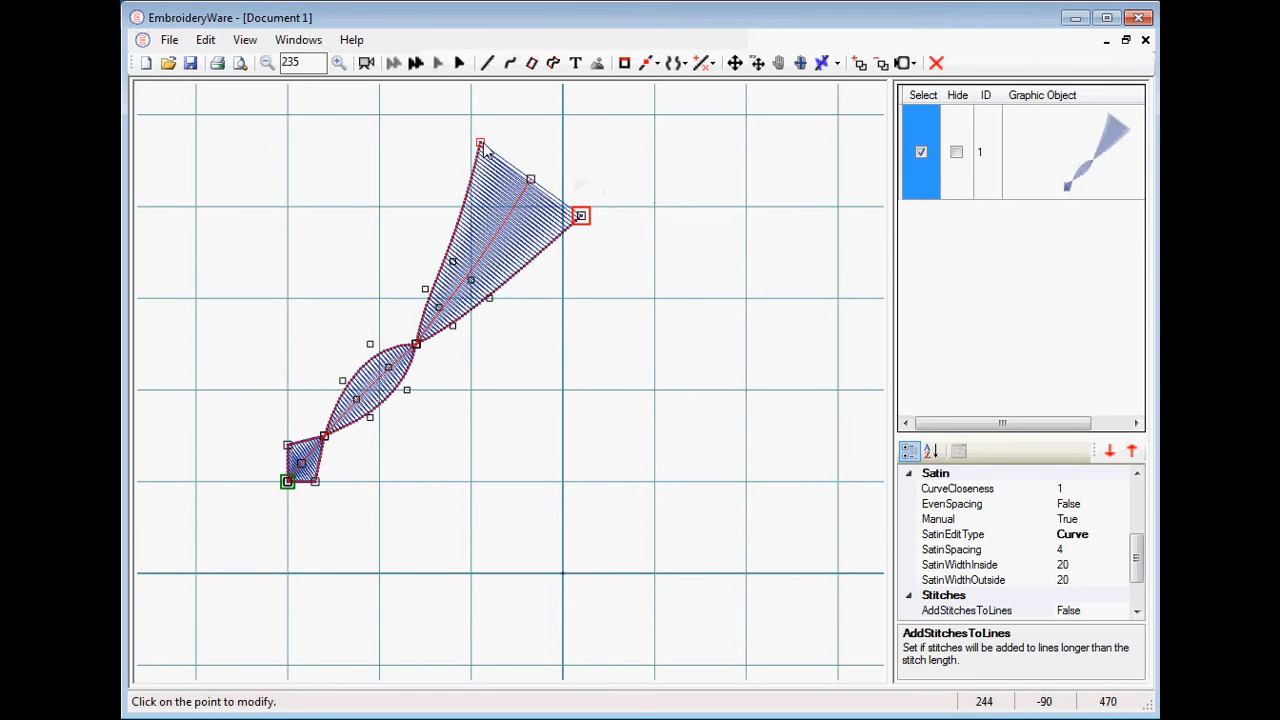
Step: Move the column's end path point to (20, 440) and on to (-80, 420), carrying both satin points along
{"action": "left_click", "coordinate": [575, 183]}
{"action": "left_click", "coordinate": [584, 171]}
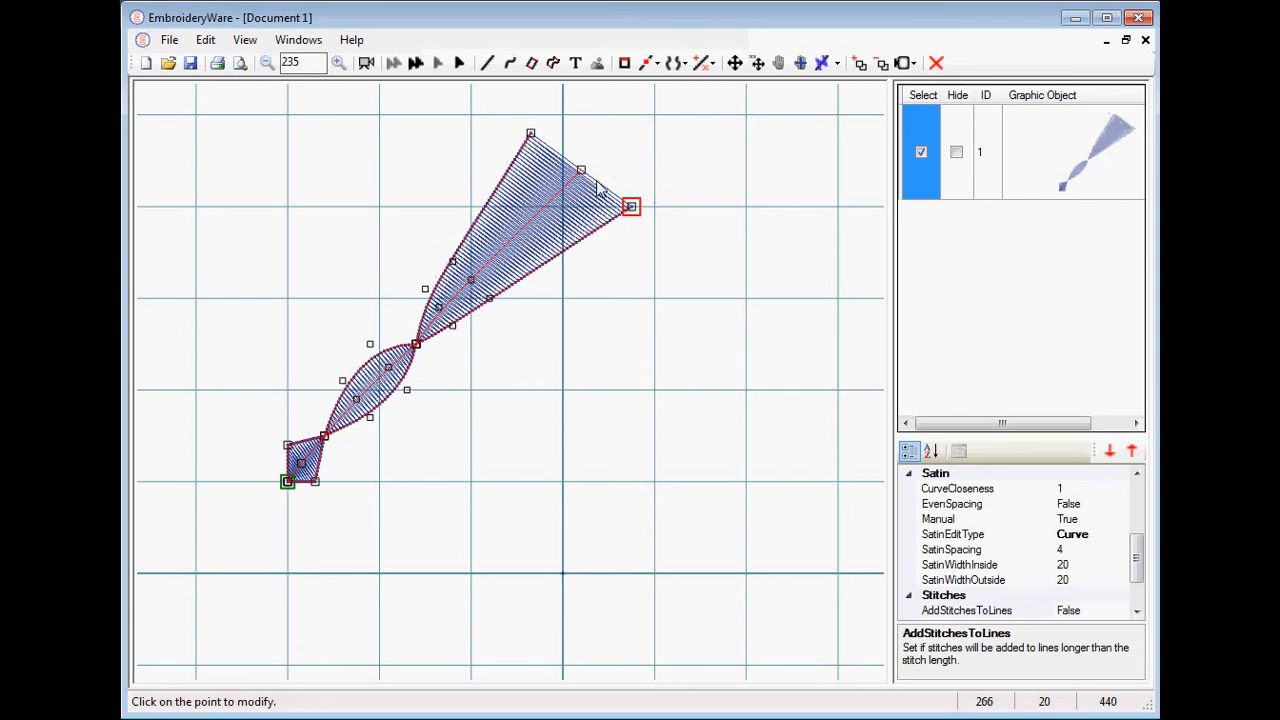
{"action": "left_click", "coordinate": [582, 170]}
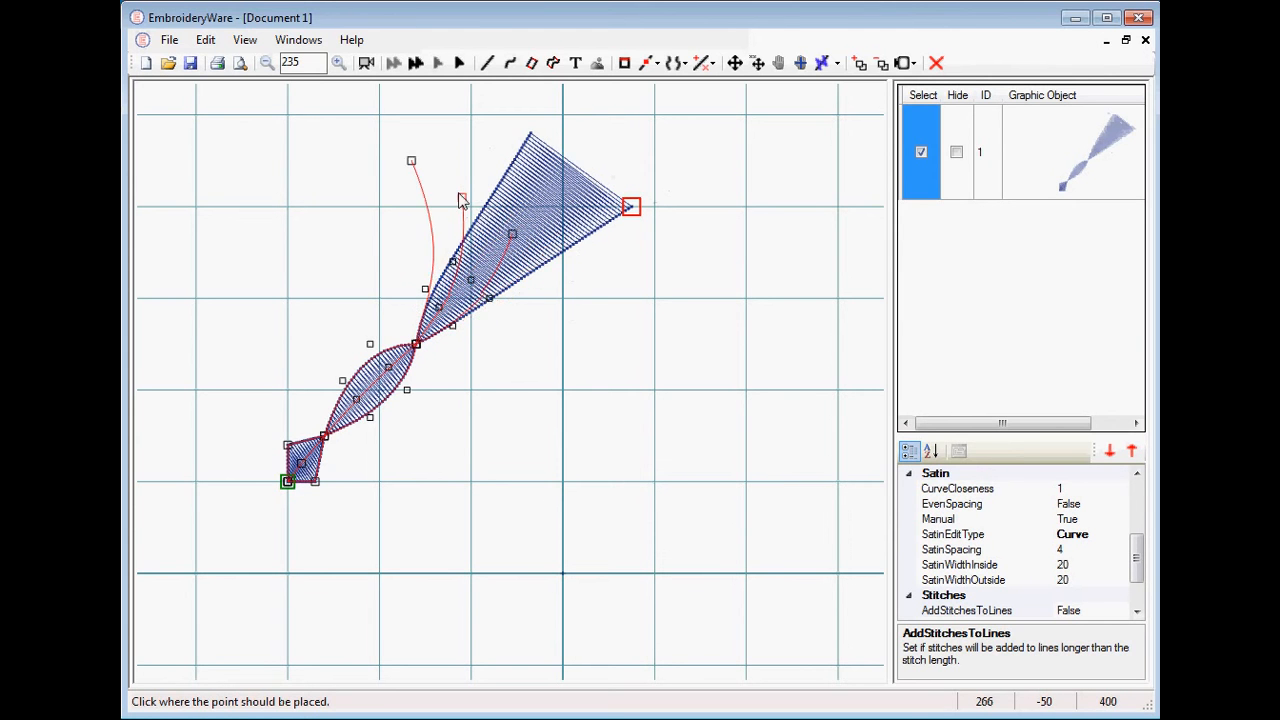
{"action": "left_click", "coordinate": [493, 199]}
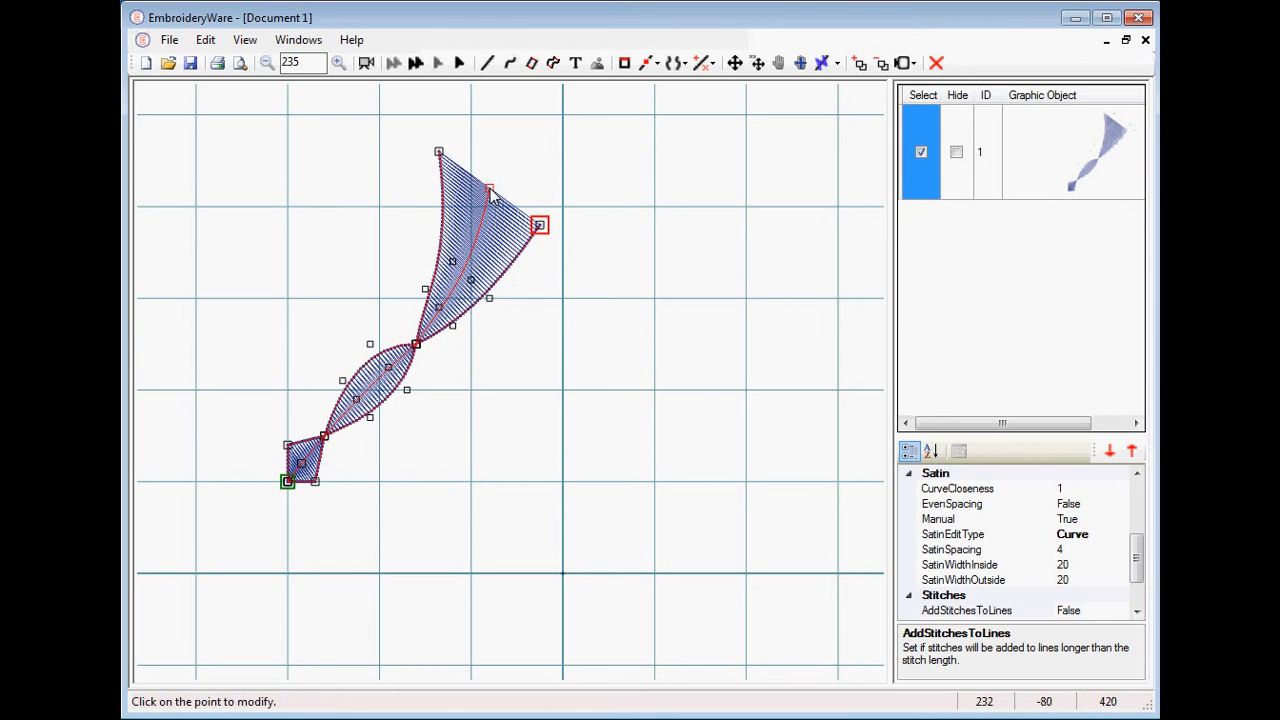
Step: Reposition the end's inside satin point to (-130, 390), then (-100, 450), and finish level with the outside satin point
{"action": "left_click", "coordinate": [439, 155]}
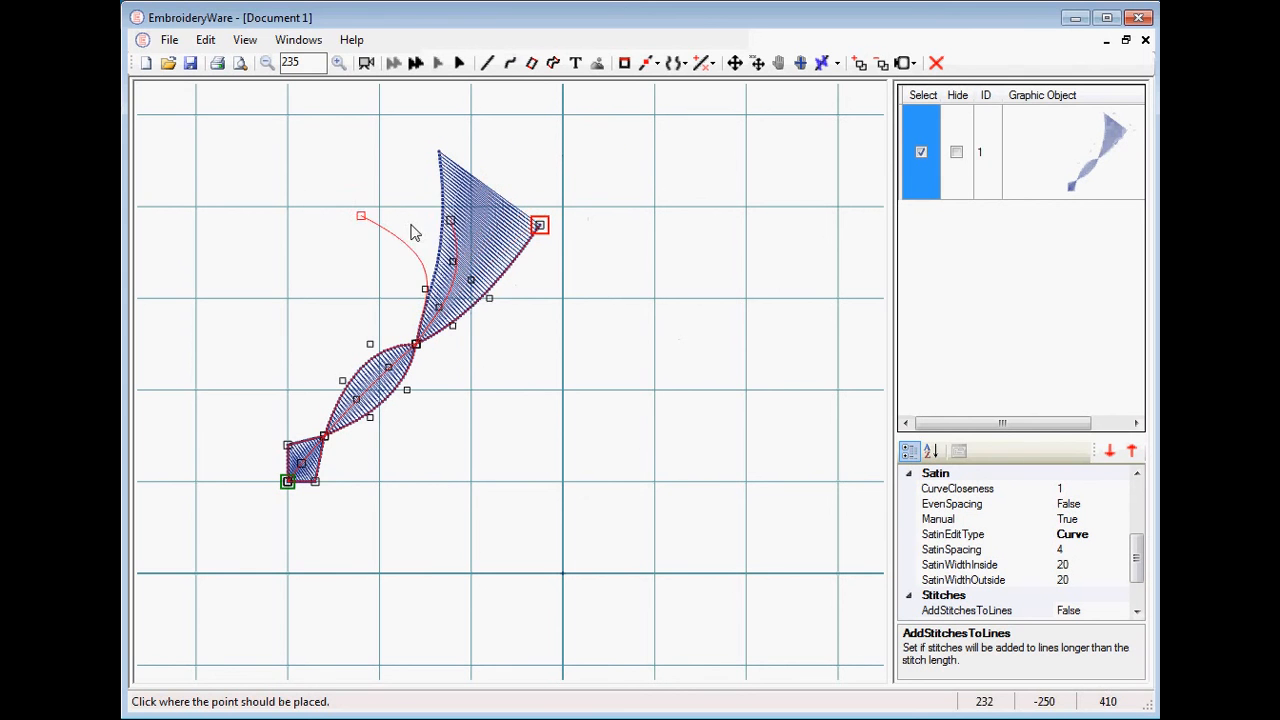
{"action": "left_click", "coordinate": [443, 215]}
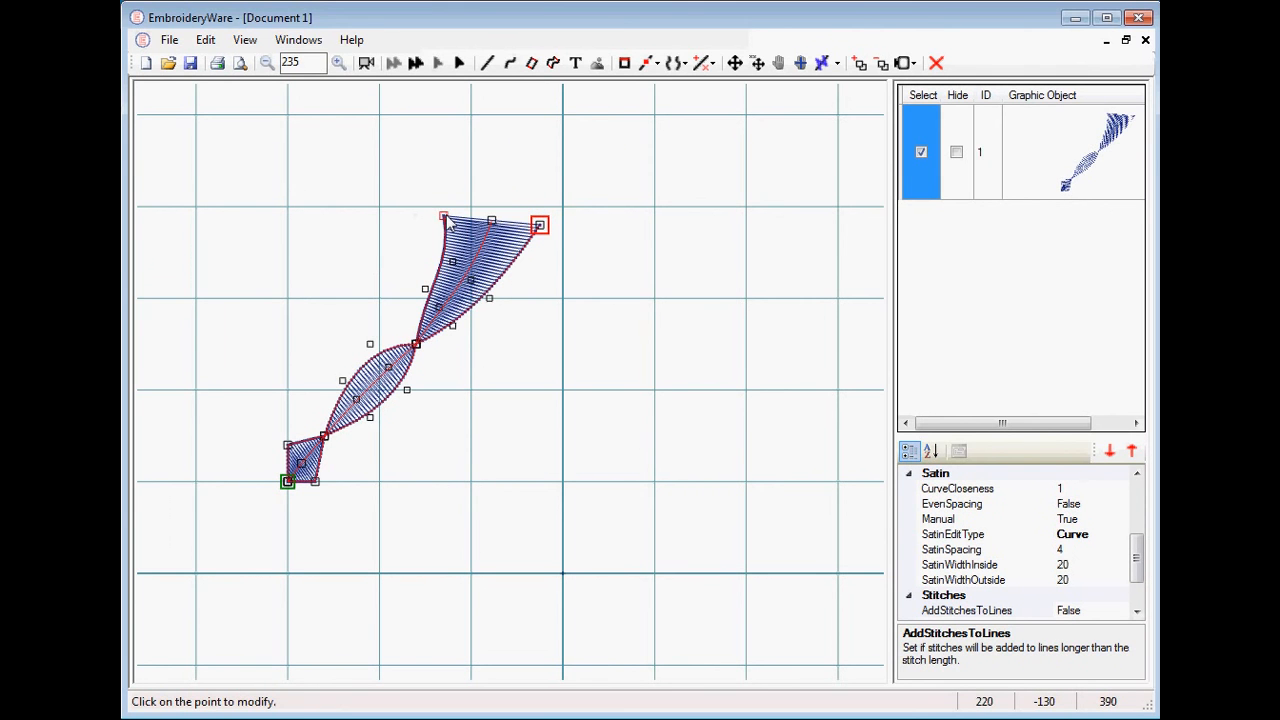
{"action": "left_click", "coordinate": [445, 217]}
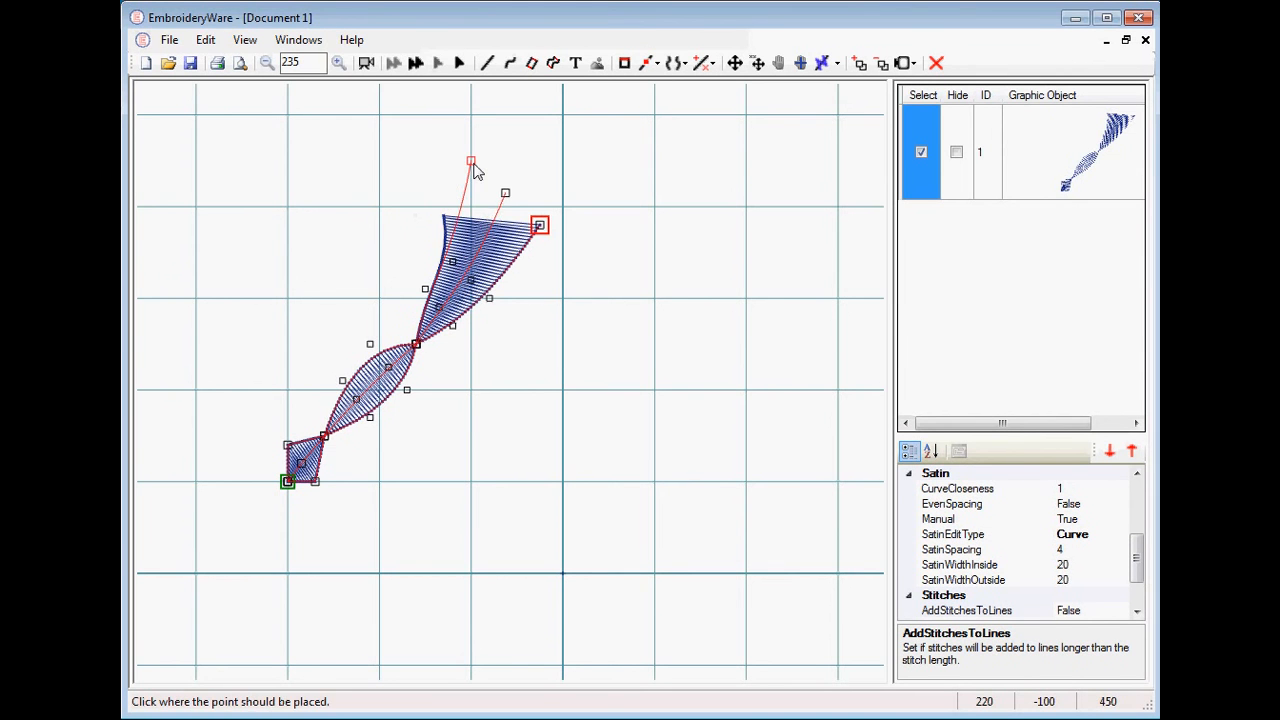
{"action": "left_click", "coordinate": [471, 161]}
{"action": "left_click", "coordinate": [472, 162]}
{"action": "left_click", "coordinate": [452, 226]}
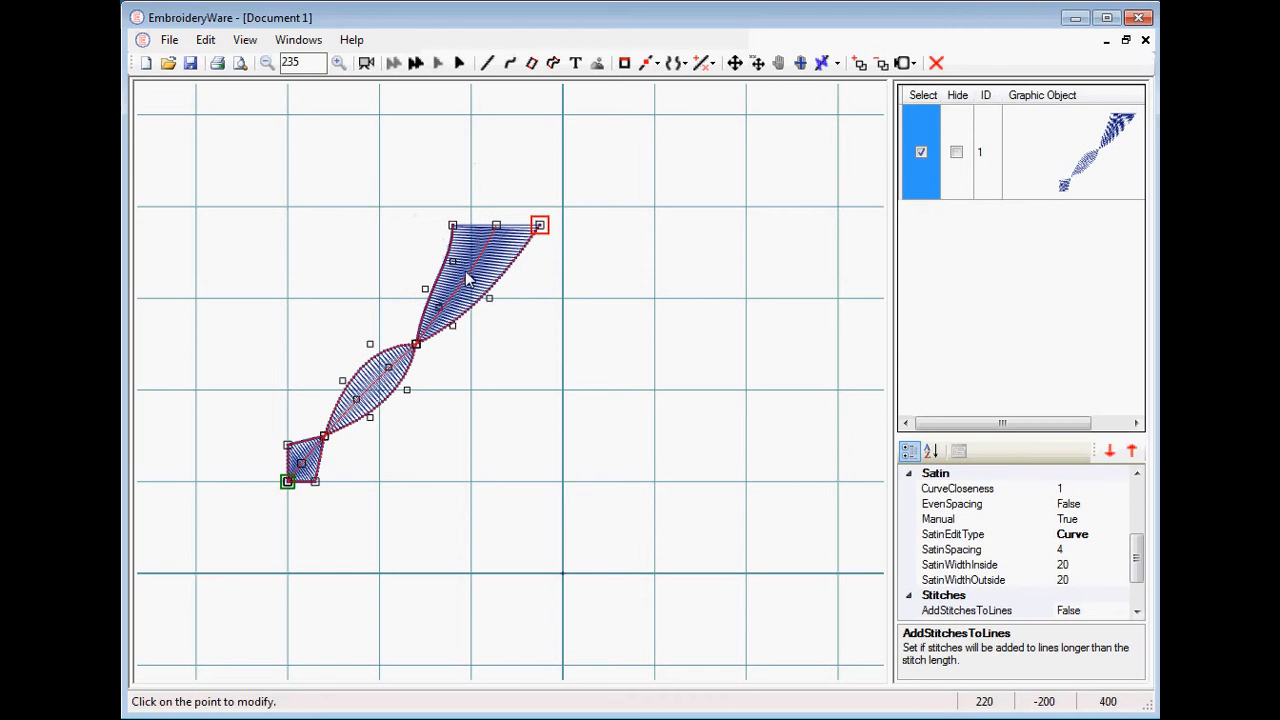
Step: Separate the satin points where the two leaf segments meet, placing the inside point at about (-180, 270) and the outside point at (-150, 240)
{"action": "left_click", "coordinate": [418, 350]}
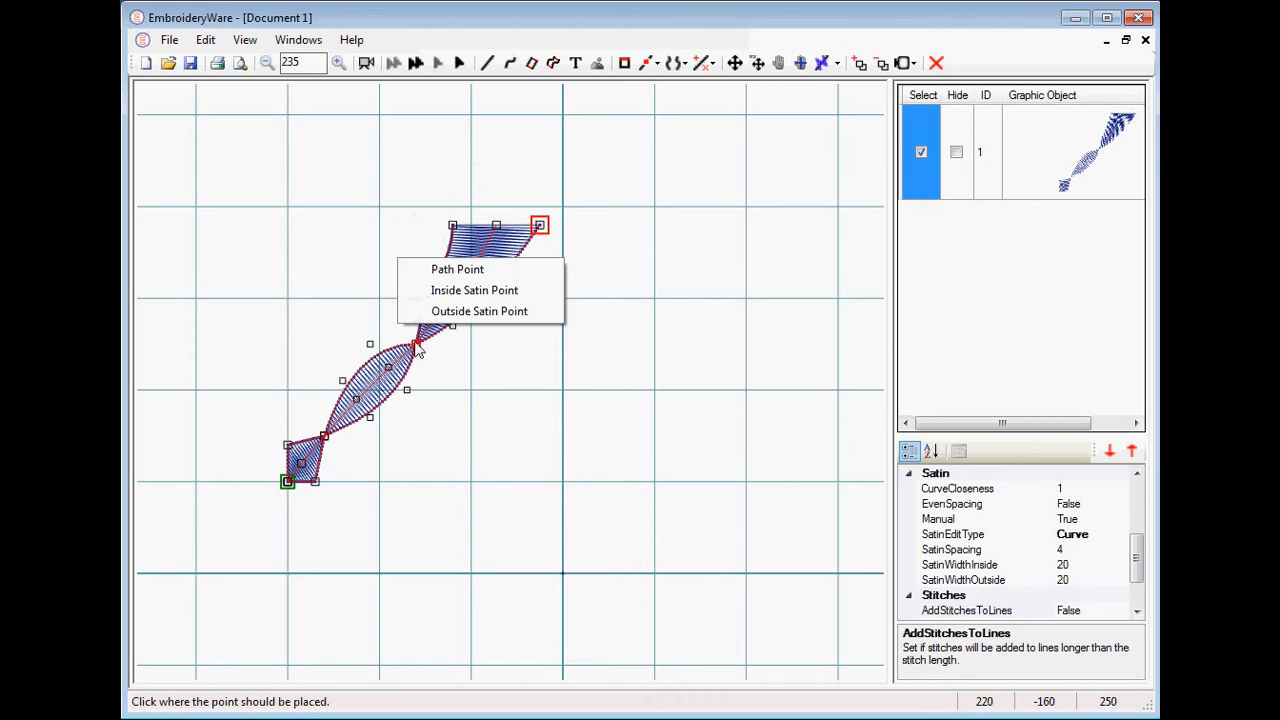
{"action": "left_click", "coordinate": [445, 291]}
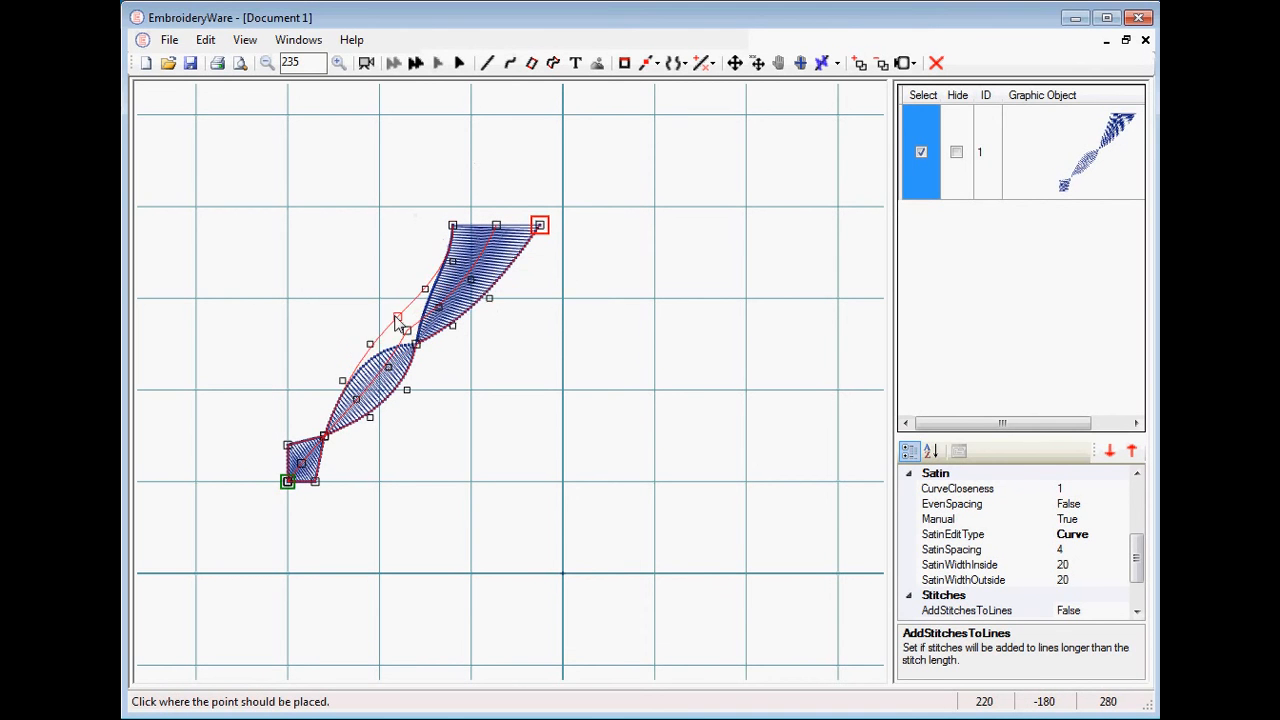
{"action": "left_click", "coordinate": [399, 327]}
{"action": "left_click", "coordinate": [416, 348]}
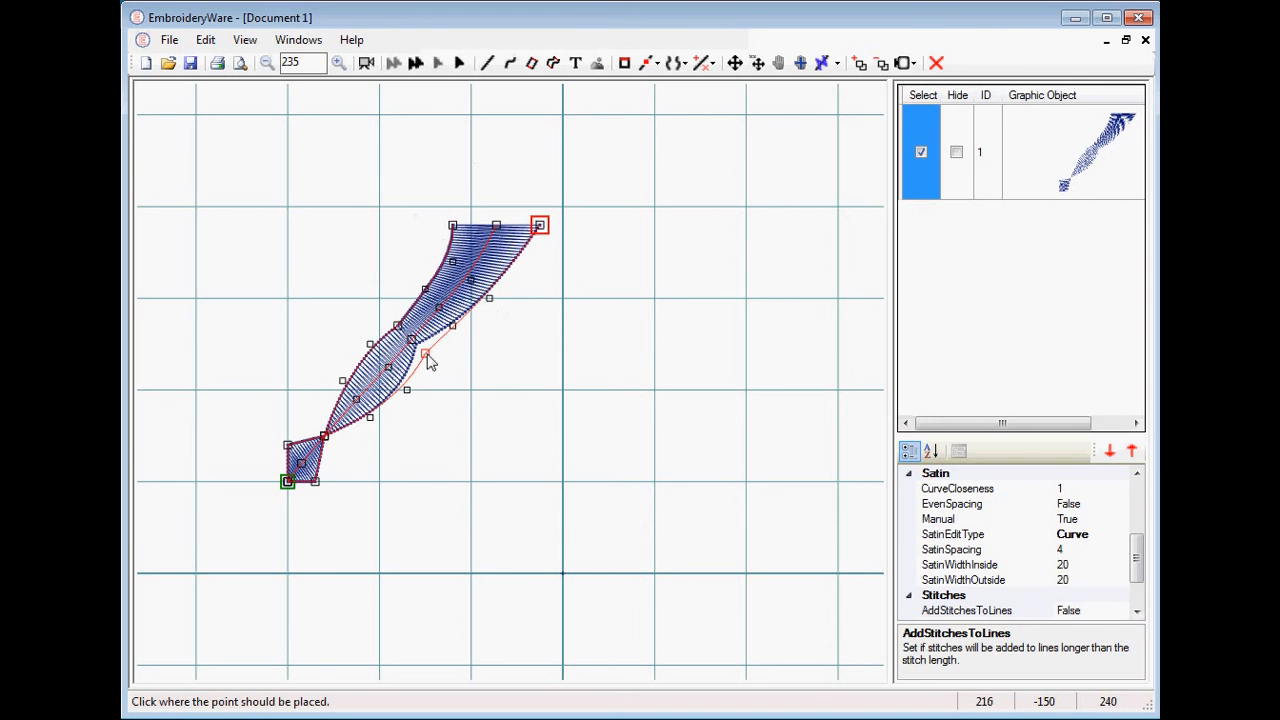
{"action": "left_click", "coordinate": [426, 355]}
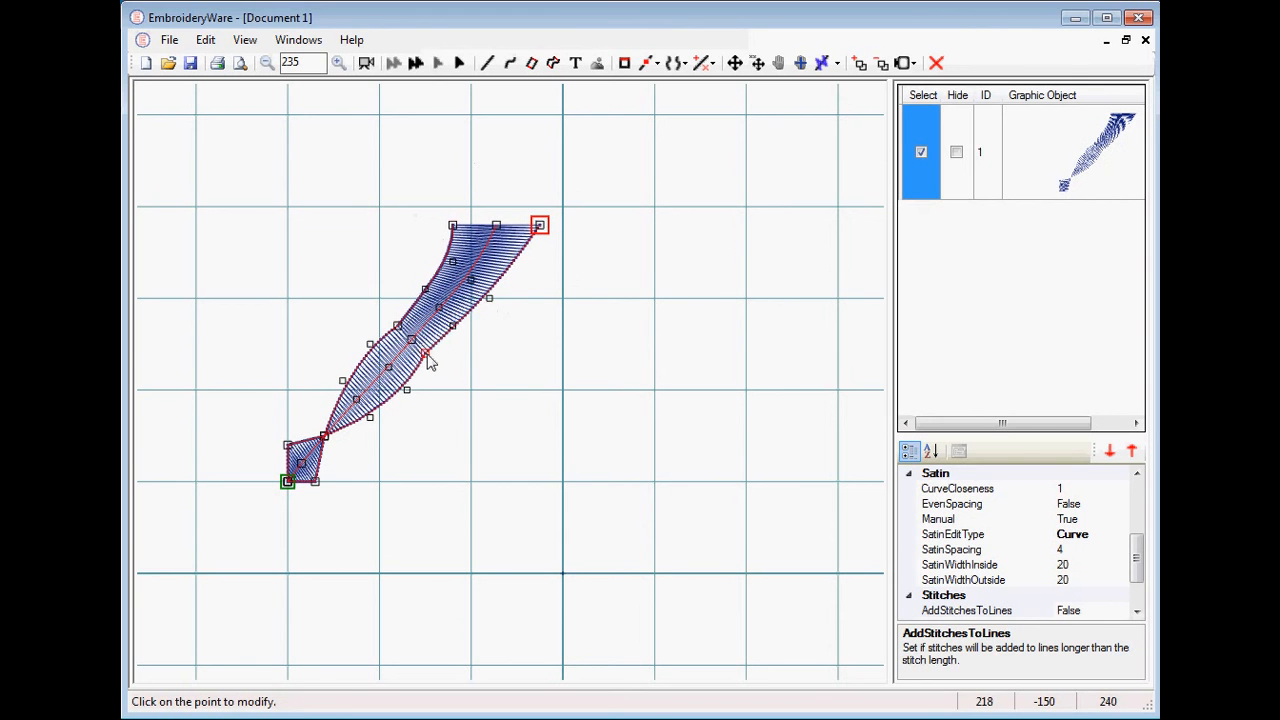
Step: Turn off grid snapping and move the outside satin point between the two curve segments to about (-128, 253)
{"action": "left_click", "coordinate": [913, 65]}
{"action": "left_click", "coordinate": [919, 108]}
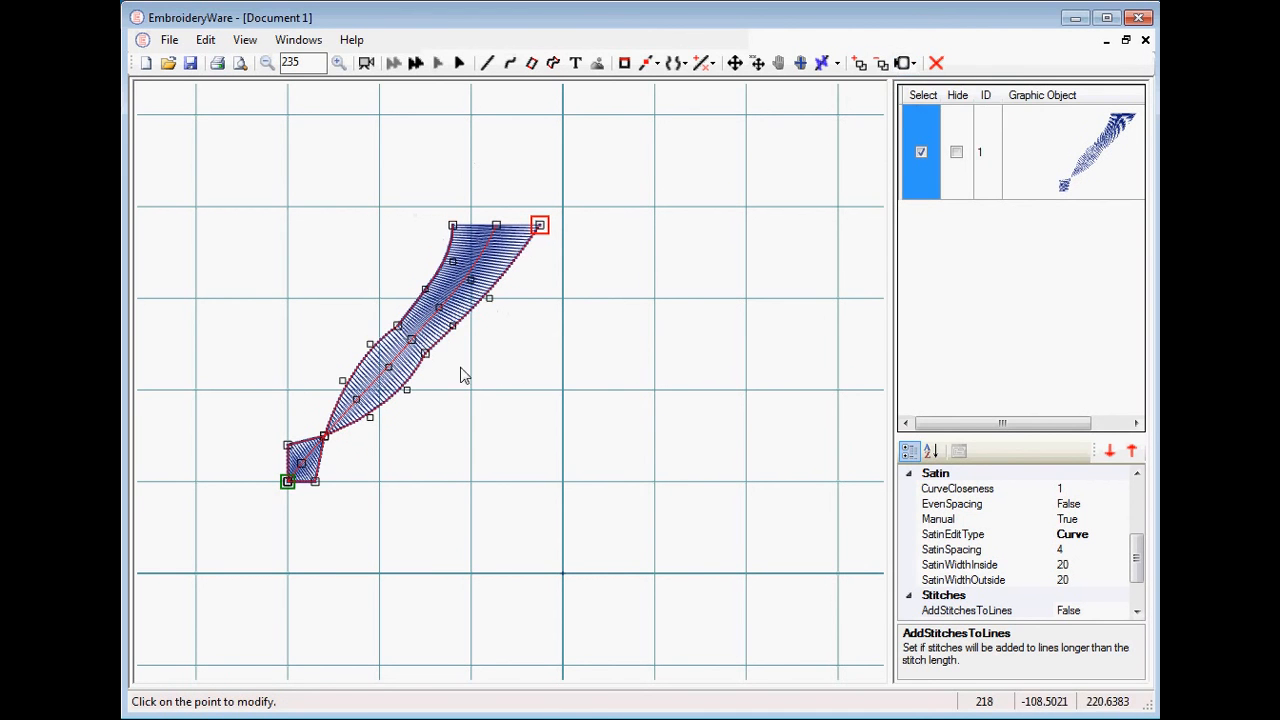
{"action": "left_click", "coordinate": [425, 355]}
{"action": "left_click", "coordinate": [446, 344]}
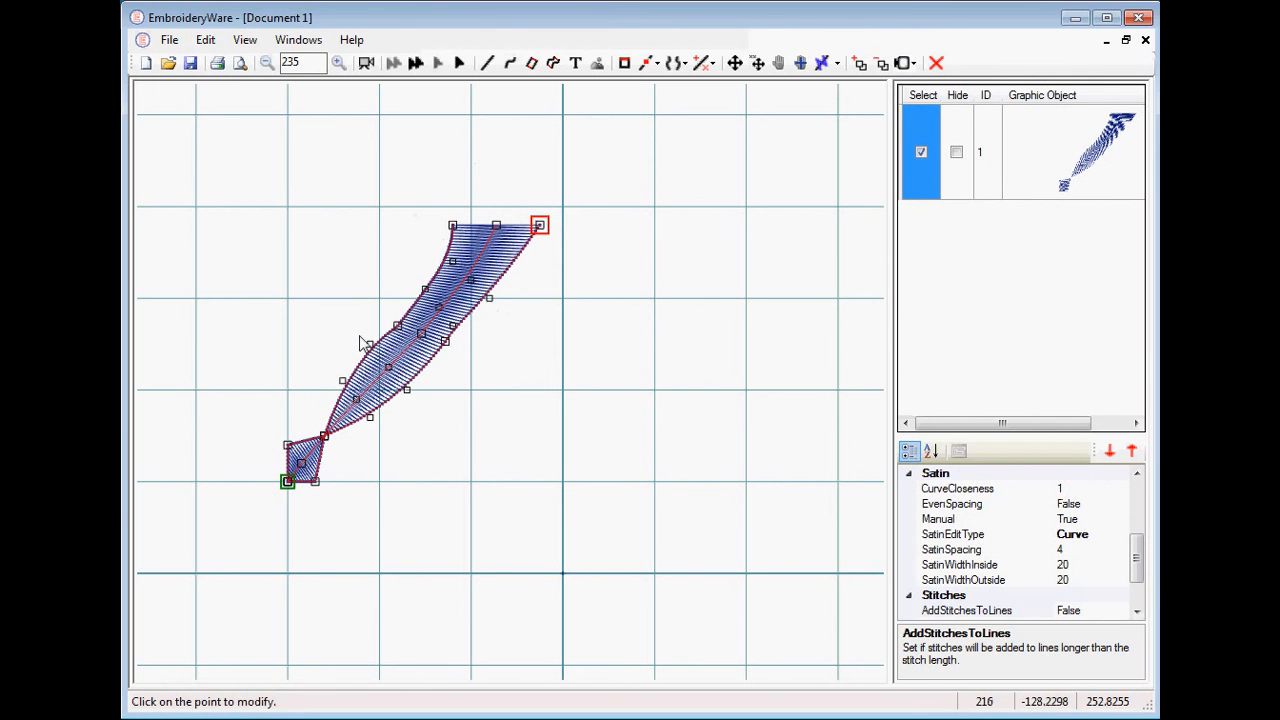
Step: Adjust the inside satin point between the two curve segments through several positions, finishing at about (-179, 280)
{"action": "left_click", "coordinate": [403, 311]}
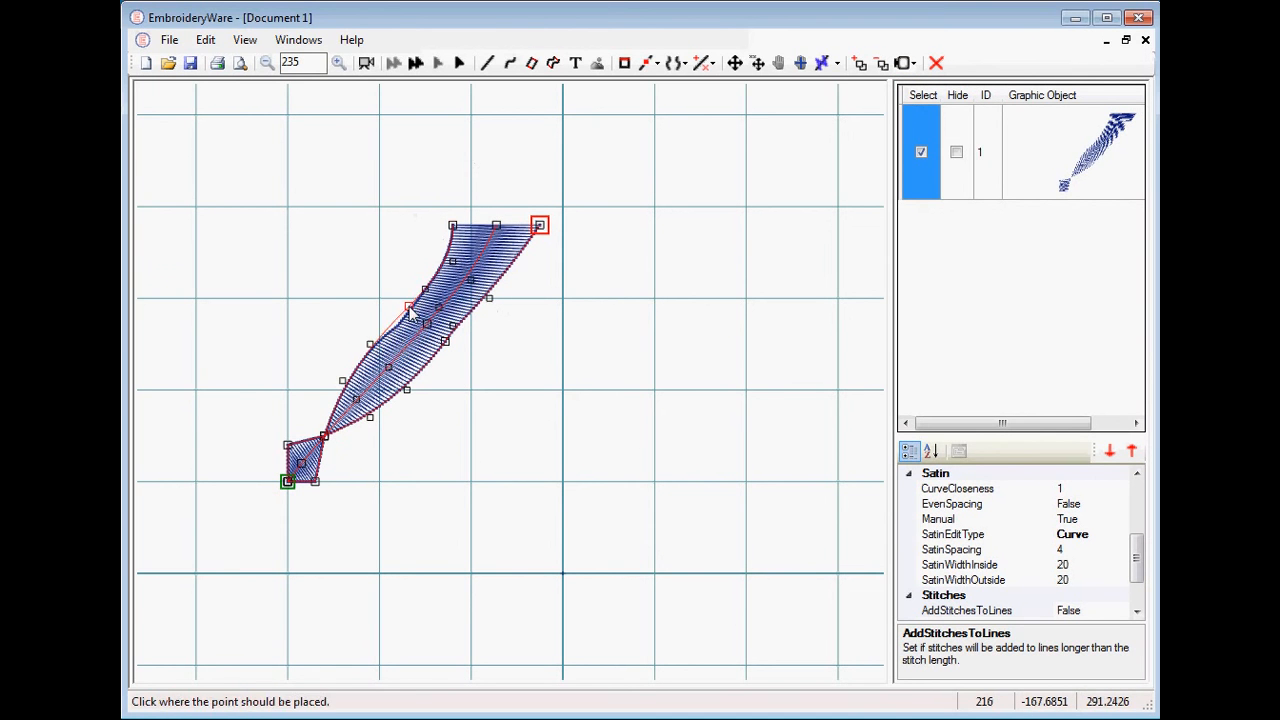
{"action": "left_click", "coordinate": [384, 332]}
{"action": "left_click", "coordinate": [384, 334]}
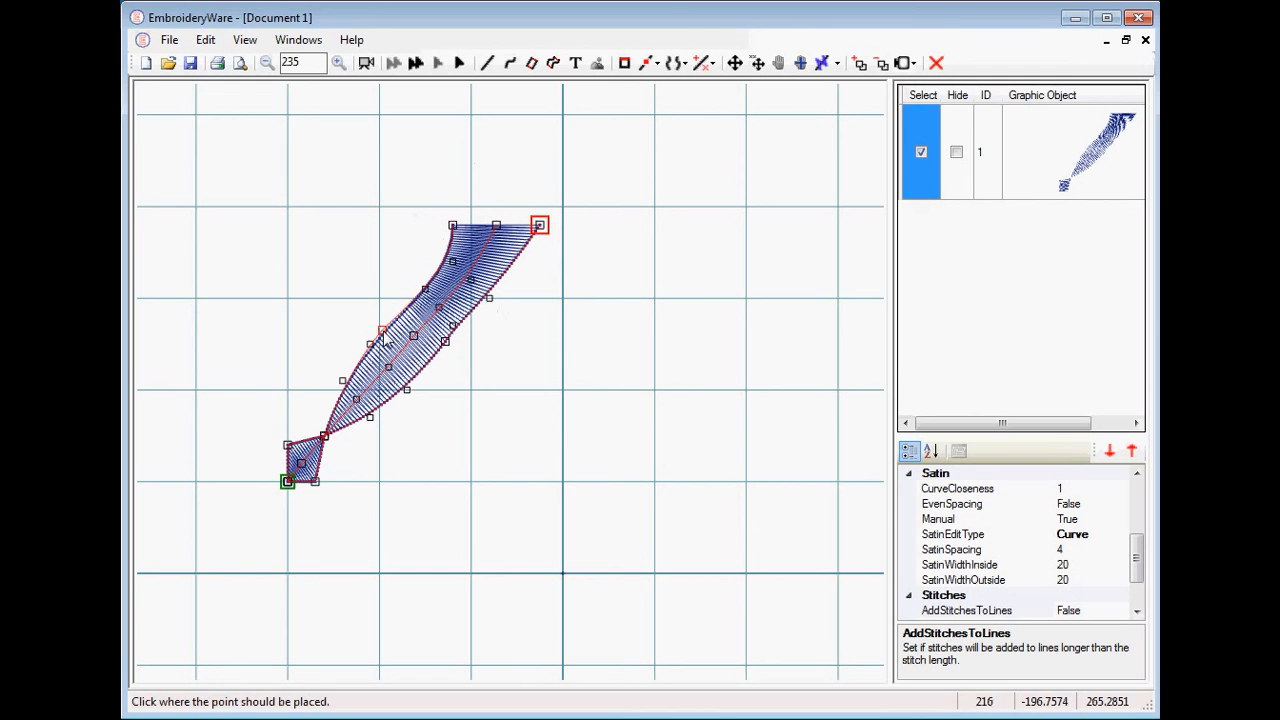
{"action": "left_click", "coordinate": [385, 339]}
{"action": "left_click", "coordinate": [384, 334]}
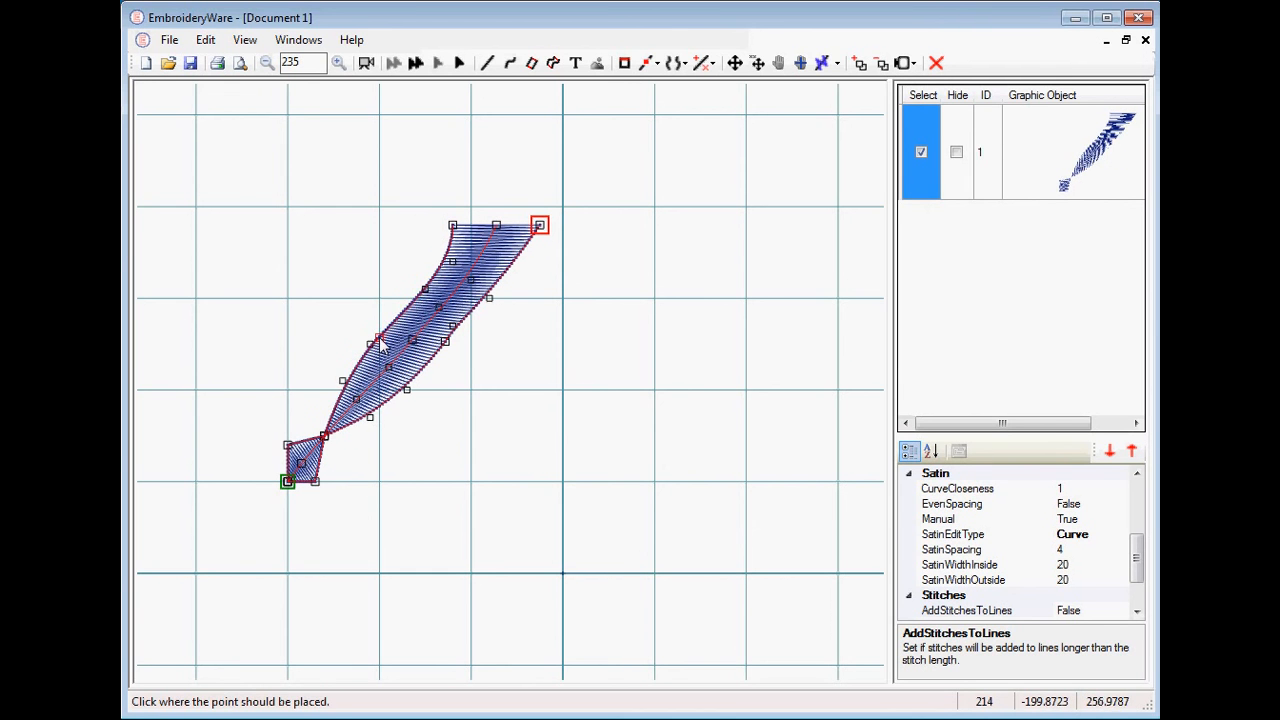
{"action": "left_click", "coordinate": [379, 336]}
{"action": "left_click", "coordinate": [380, 340]}
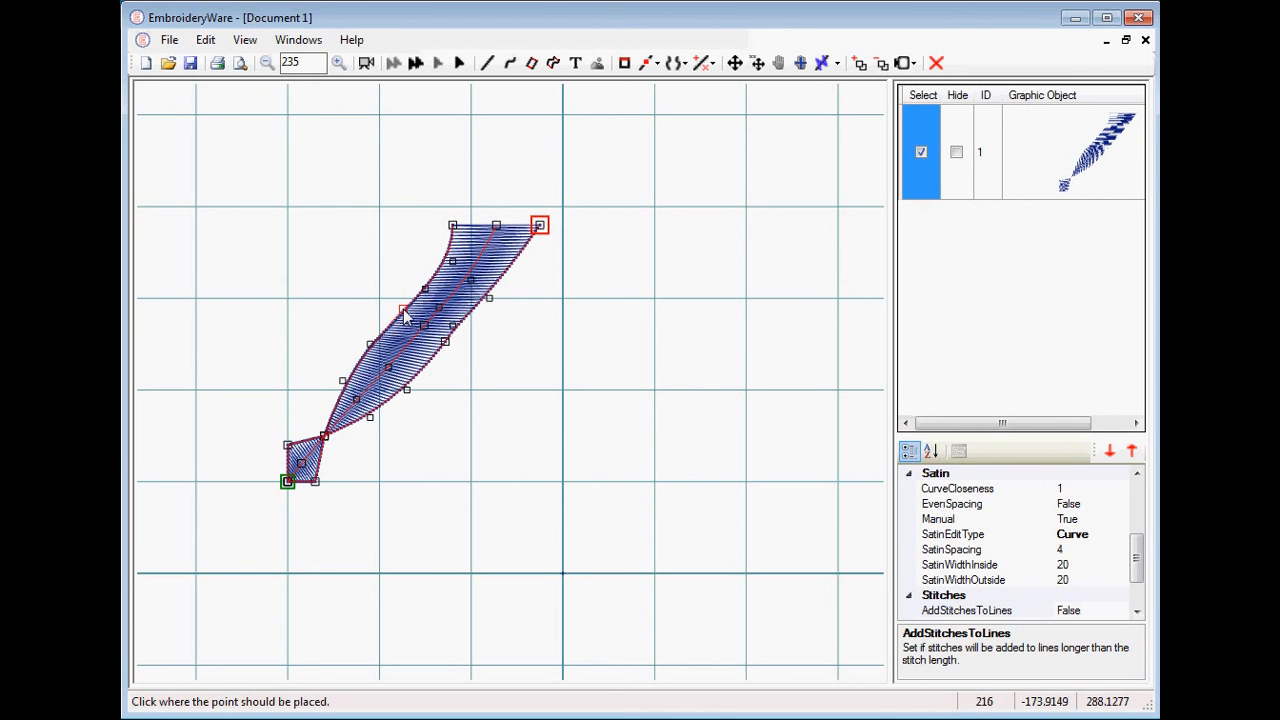
{"action": "left_click", "coordinate": [403, 315]}
{"action": "left_click", "coordinate": [401, 317]}
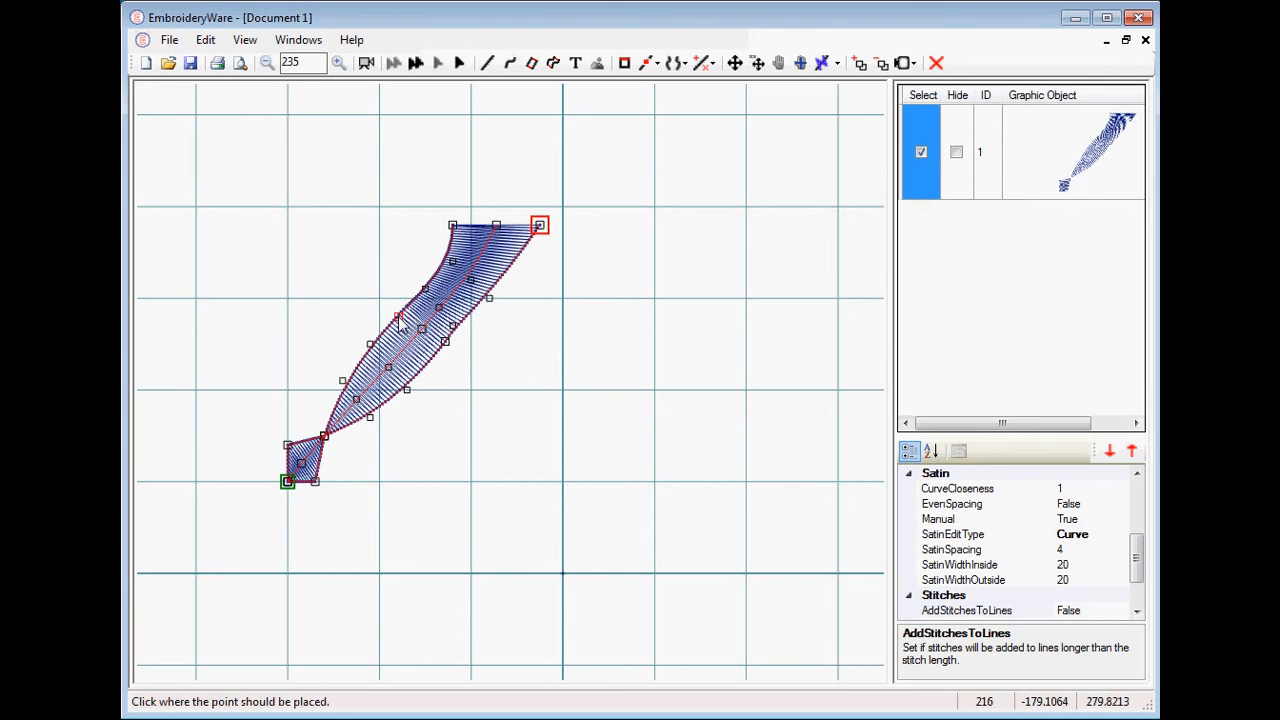
{"action": "left_click", "coordinate": [399, 318]}
Step: Move the inside satin point at the column's end to about (-36, 460) and the one between the curve segments to about (-167, 295)
{"action": "left_click", "coordinate": [453, 228]}
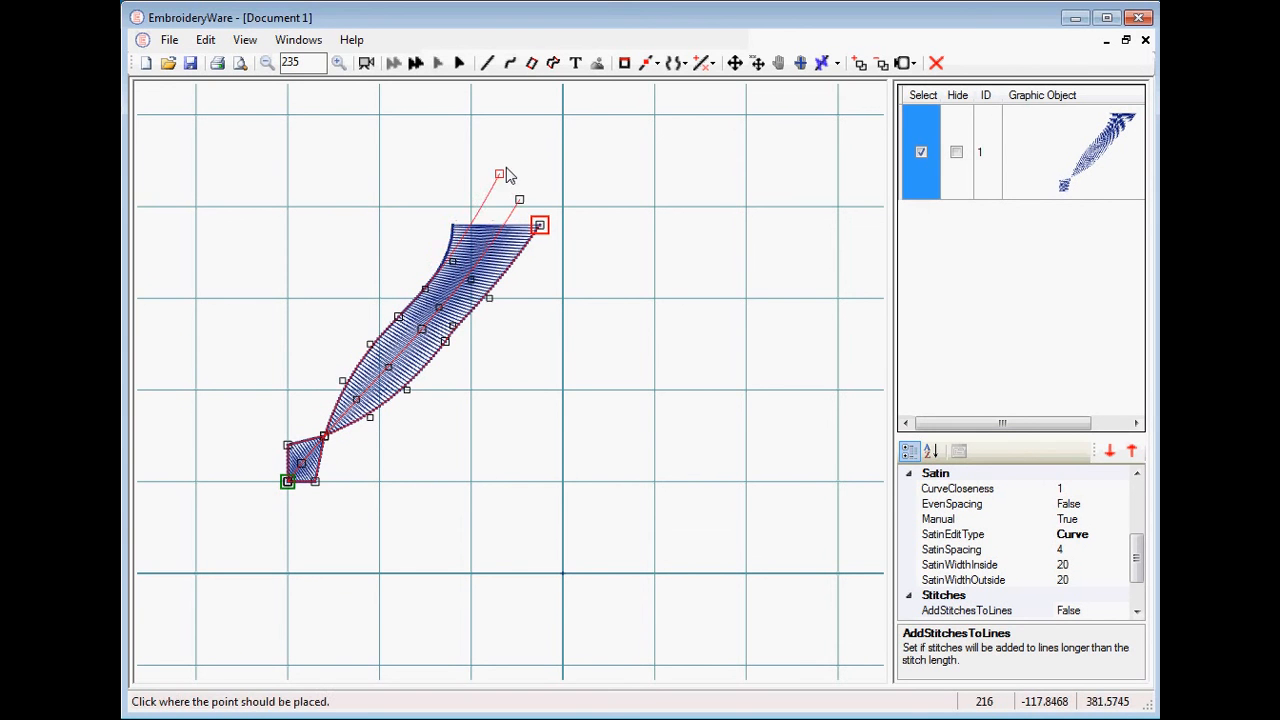
{"action": "left_click", "coordinate": [529, 152]}
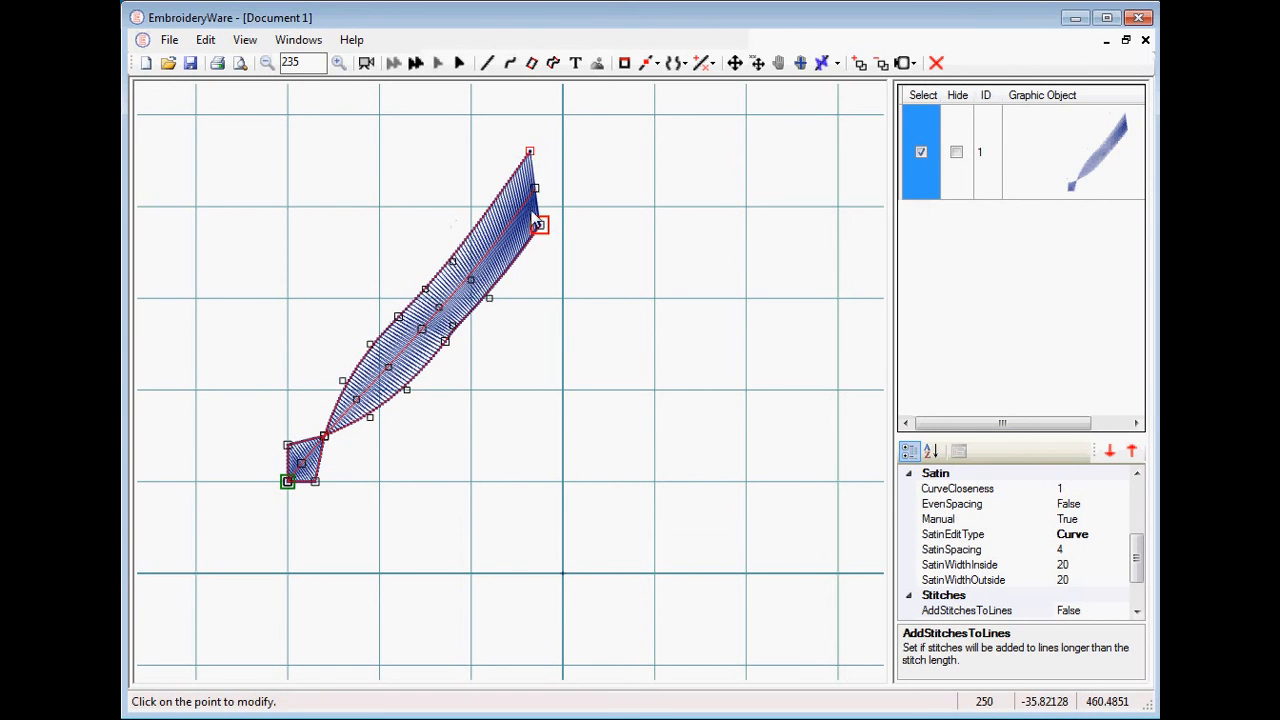
{"action": "left_click", "coordinate": [400, 320]}
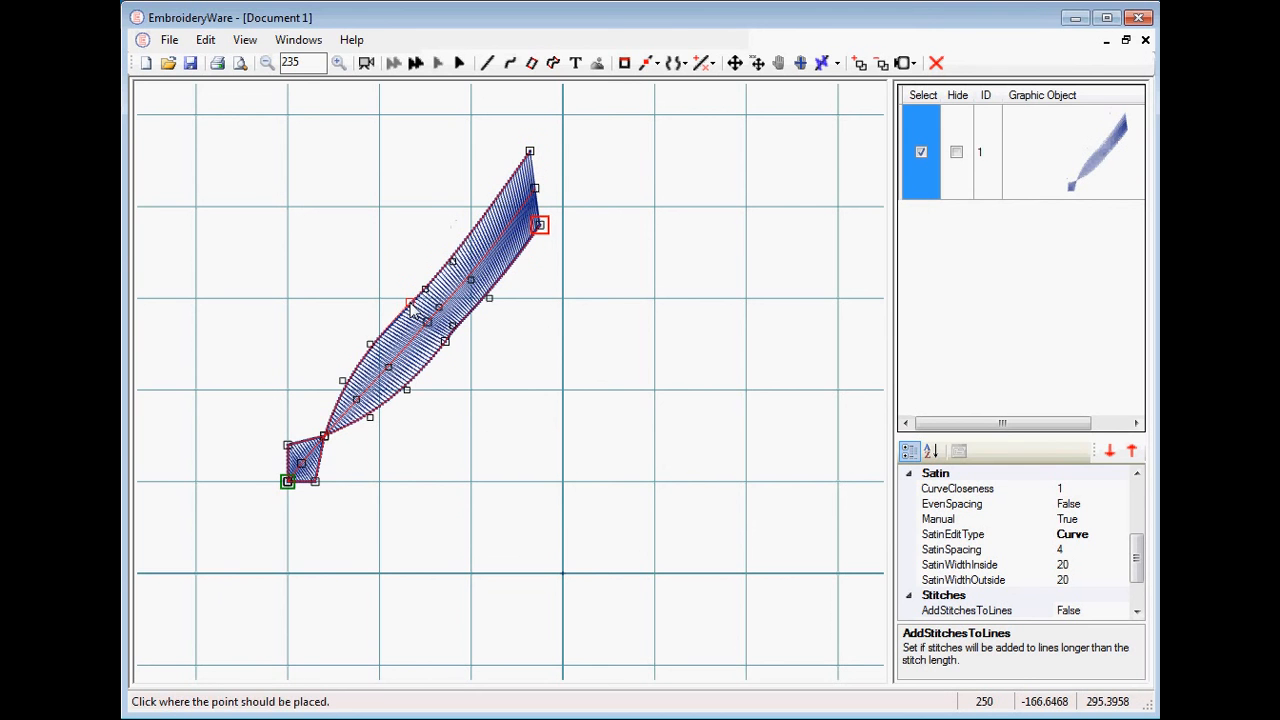
{"action": "left_click", "coordinate": [409, 302]}
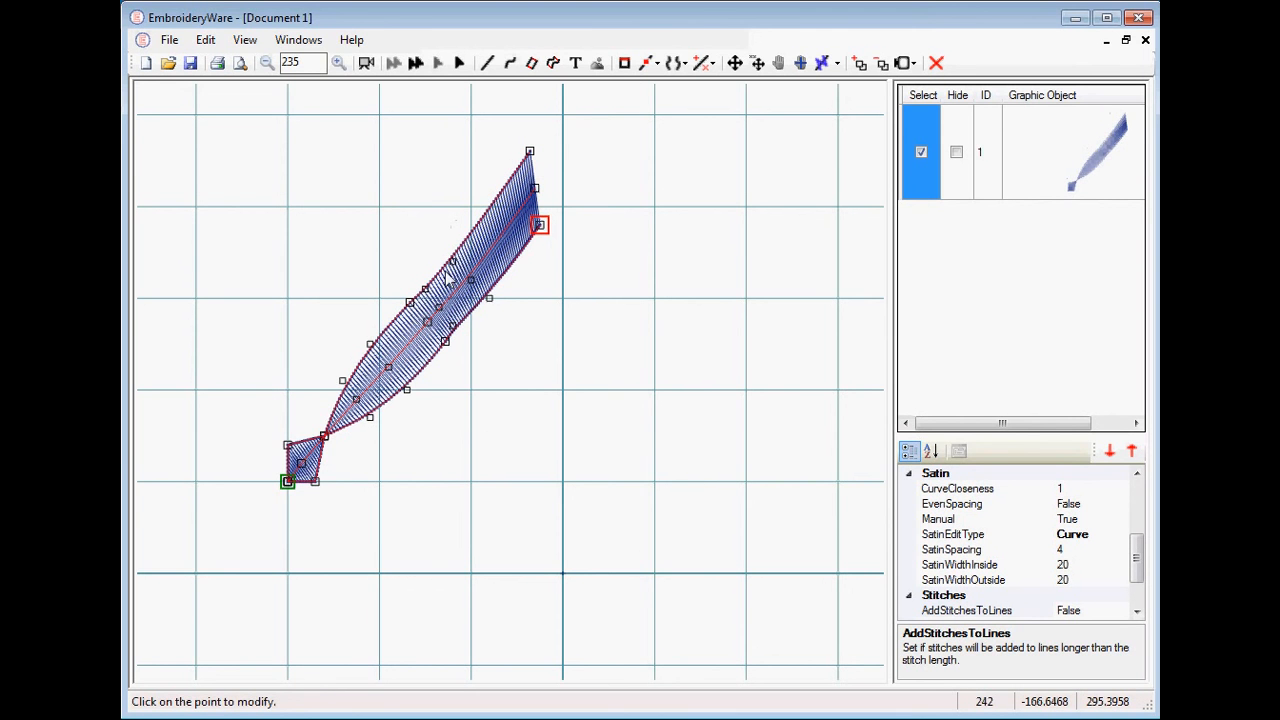
Step: Pull the last segment's two inside curve control points outward and move the inside satin point between the curves to about (-122, 366)
{"action": "left_click", "coordinate": [476, 212]}
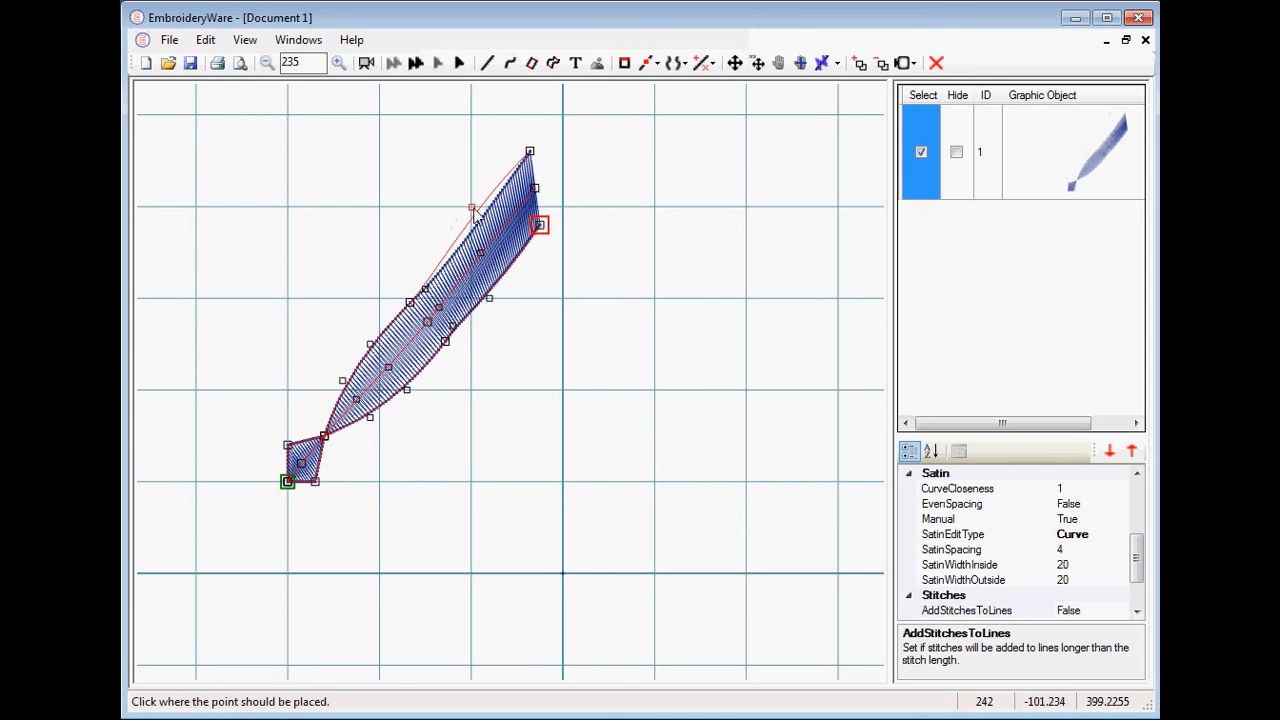
{"action": "left_click", "coordinate": [476, 212]}
{"action": "left_click", "coordinate": [425, 290]}
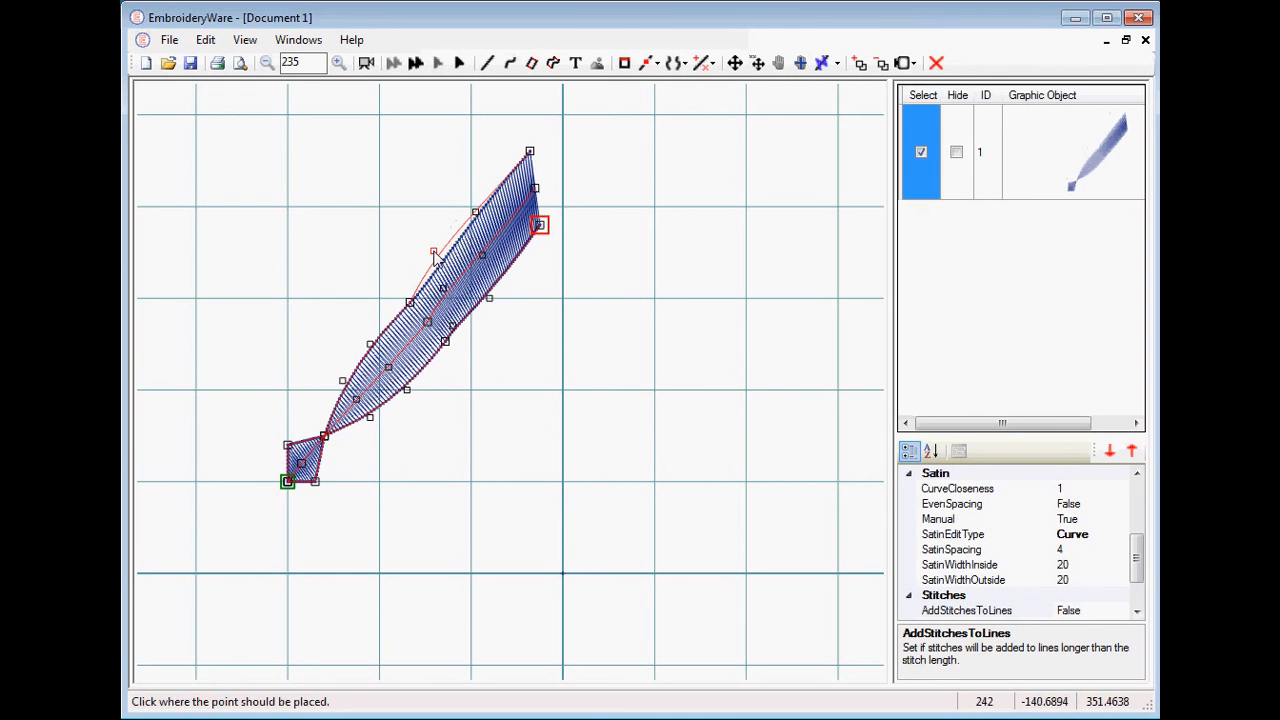
{"action": "left_click", "coordinate": [434, 251]}
{"action": "left_click", "coordinate": [411, 305]}
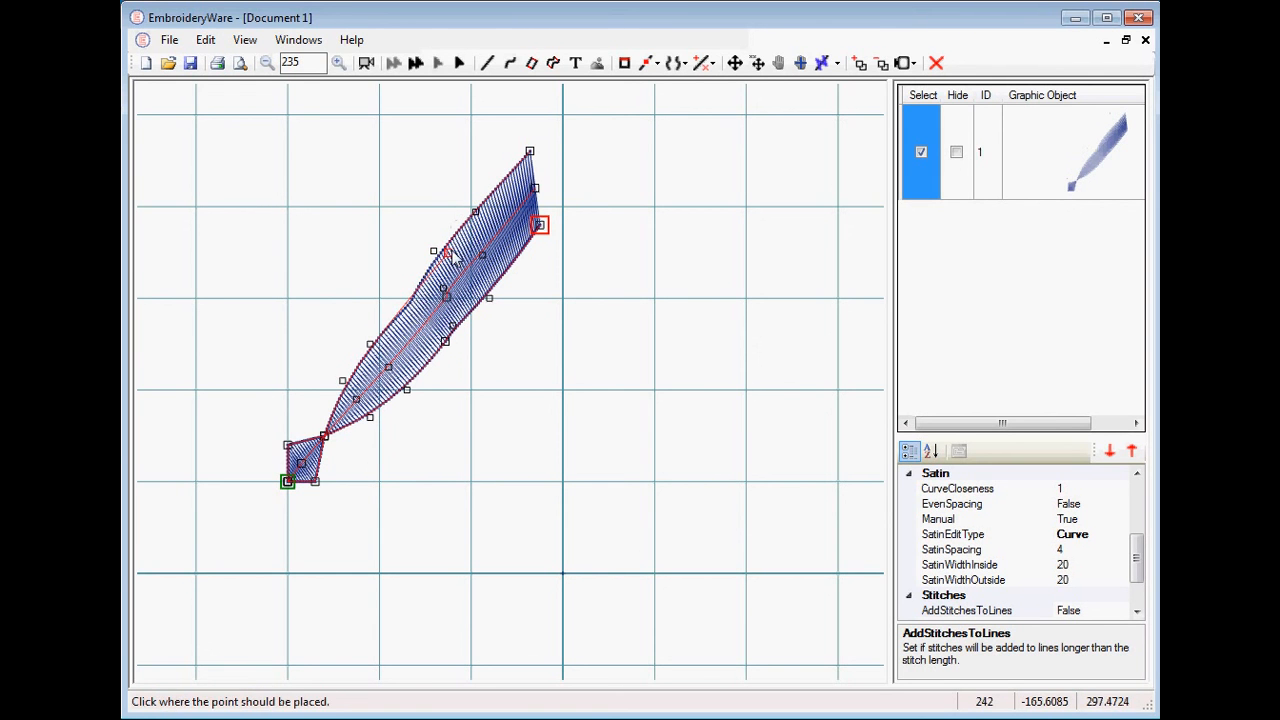
{"action": "left_click", "coordinate": [451, 240]}
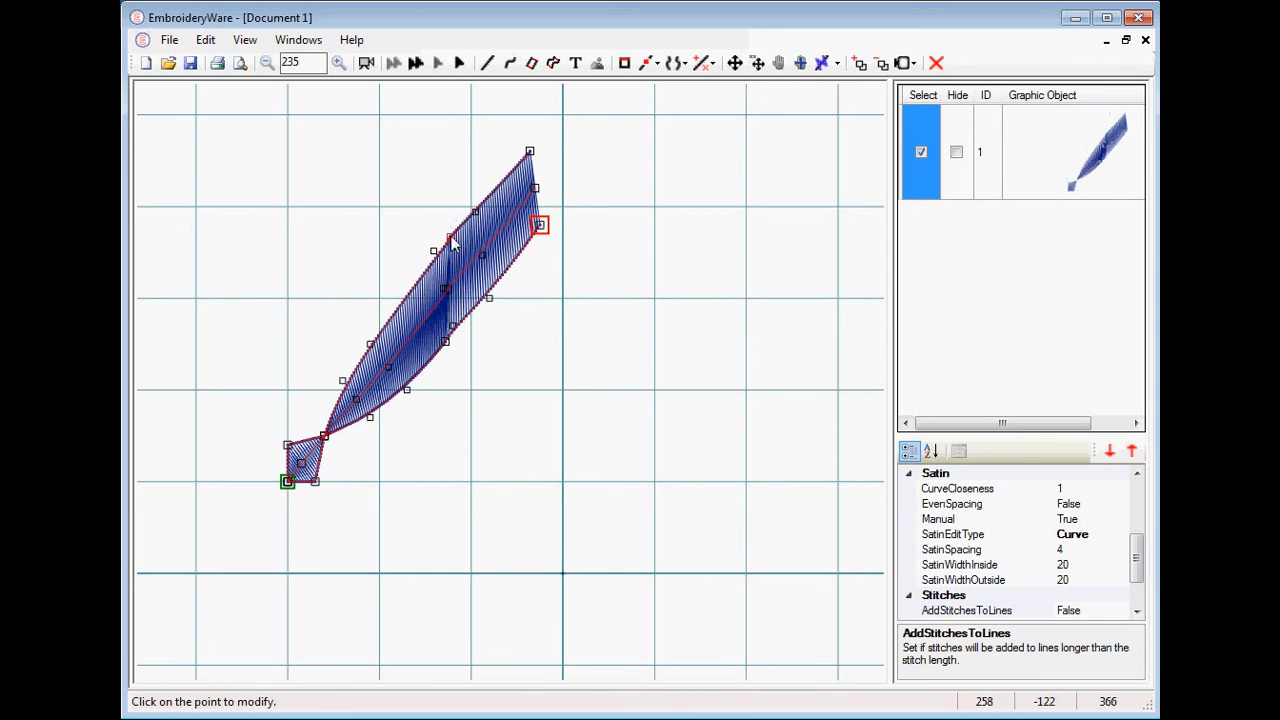
Step: Move the inside satin point between the curves down along the column's edge, and taper the column's end by moving its outside point onto the inside one
{"action": "left_click", "coordinate": [441, 268]}
{"action": "left_click", "coordinate": [403, 298]}
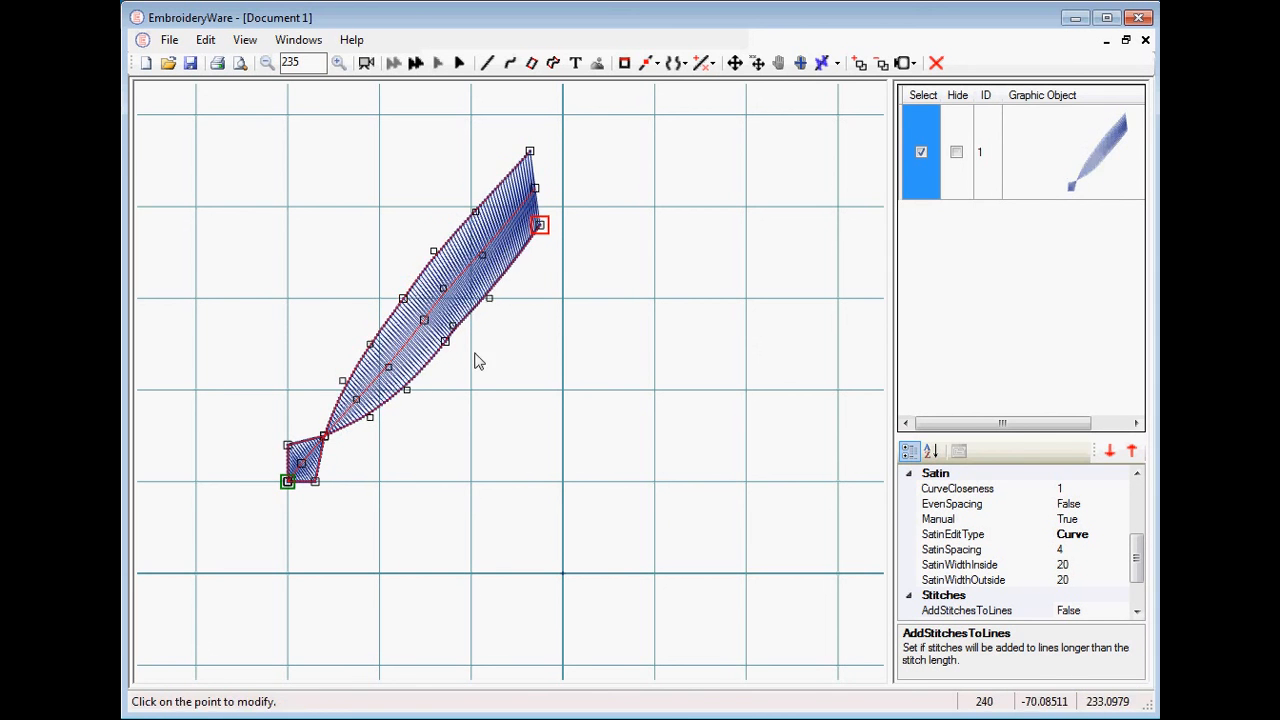
{"action": "left_click", "coordinate": [540, 227]}
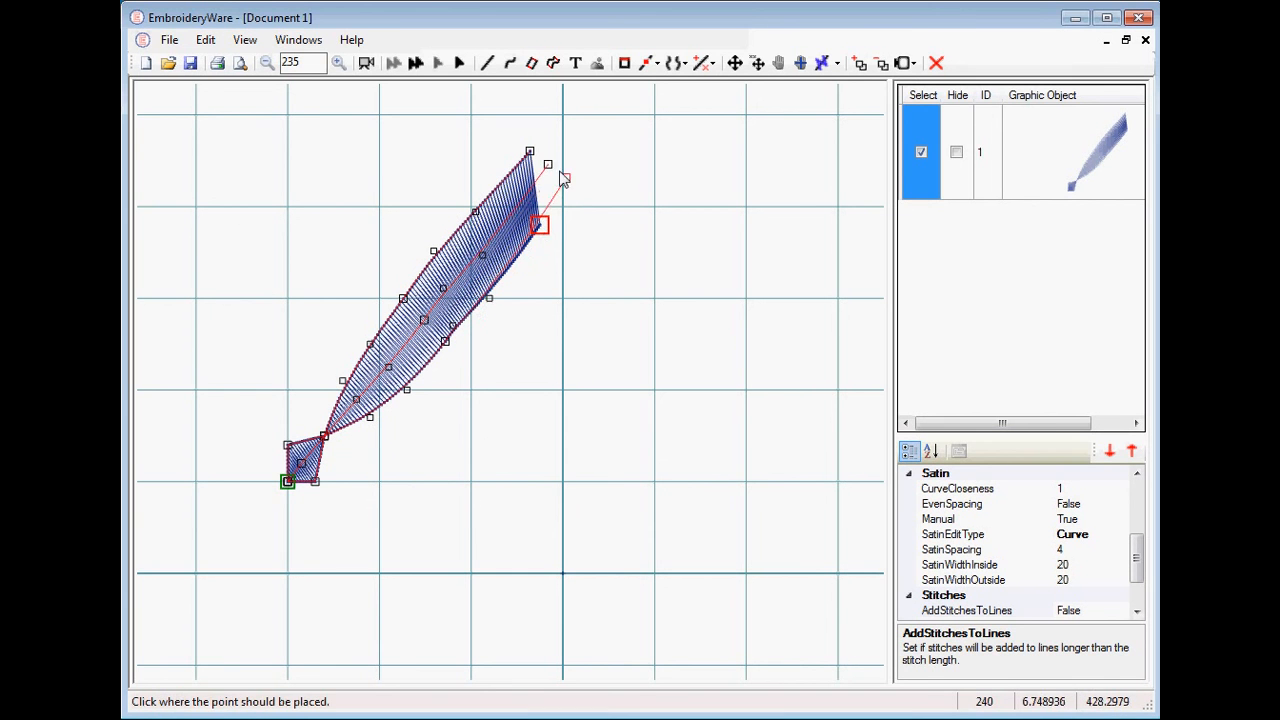
{"action": "left_click", "coordinate": [531, 156]}
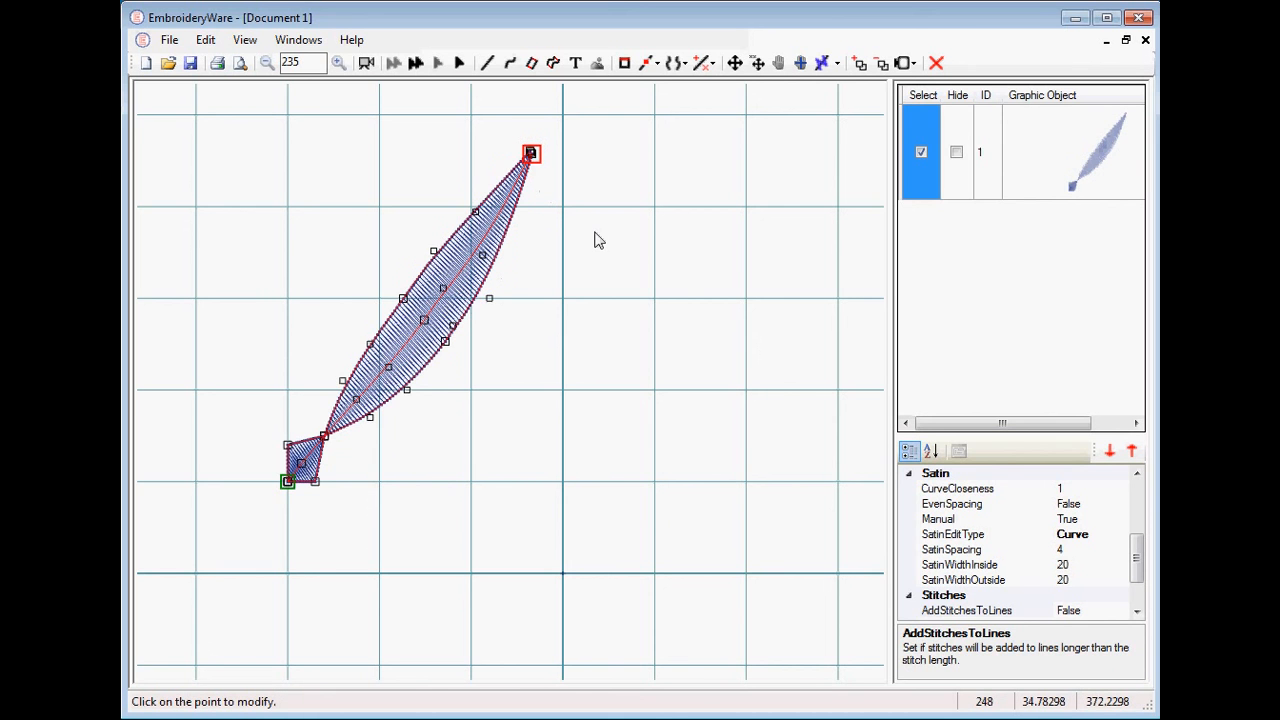
Step: Delete the tapered column and insert the letter D as text using AsDrawnQuad at scale 4.5 and resolution 1
{"action": "key", "text": "Delete"}
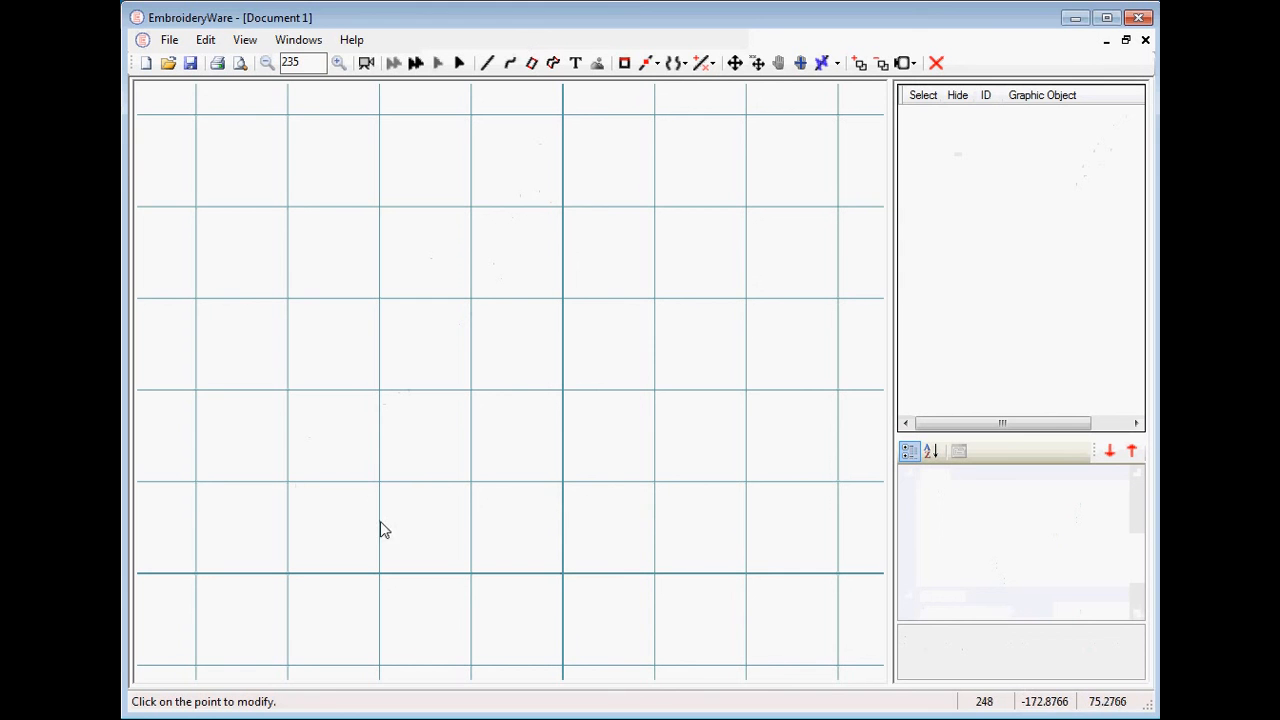
{"action": "left_click", "coordinate": [576, 63]}
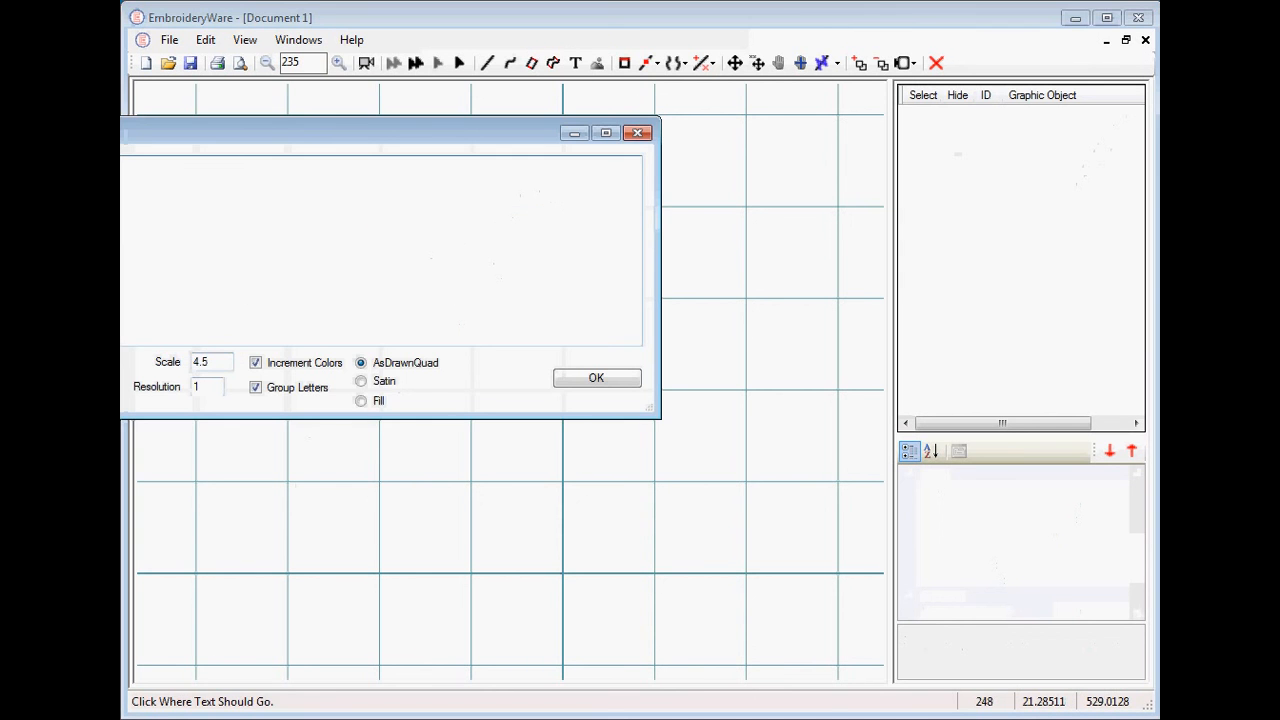
{"action": "left_click_drag", "start_coordinate": [471, 143], "coordinate": [700, 157]}
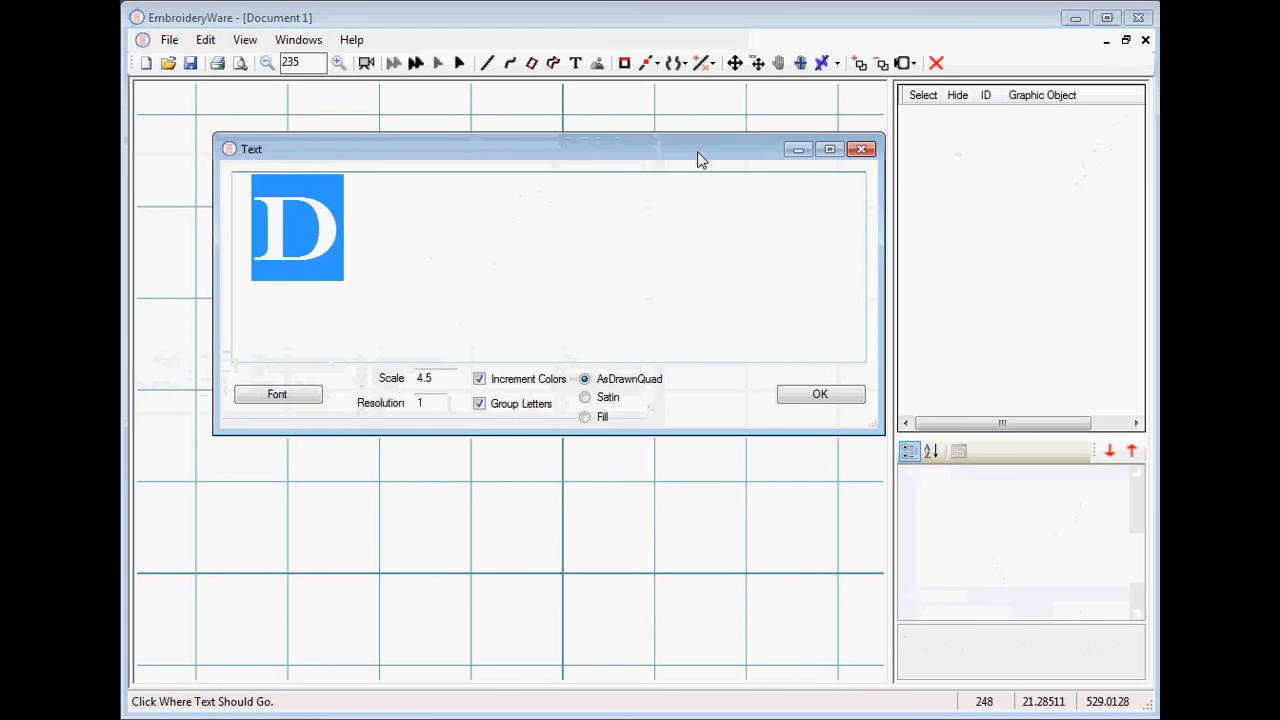
{"action": "left_click", "coordinate": [833, 397]}
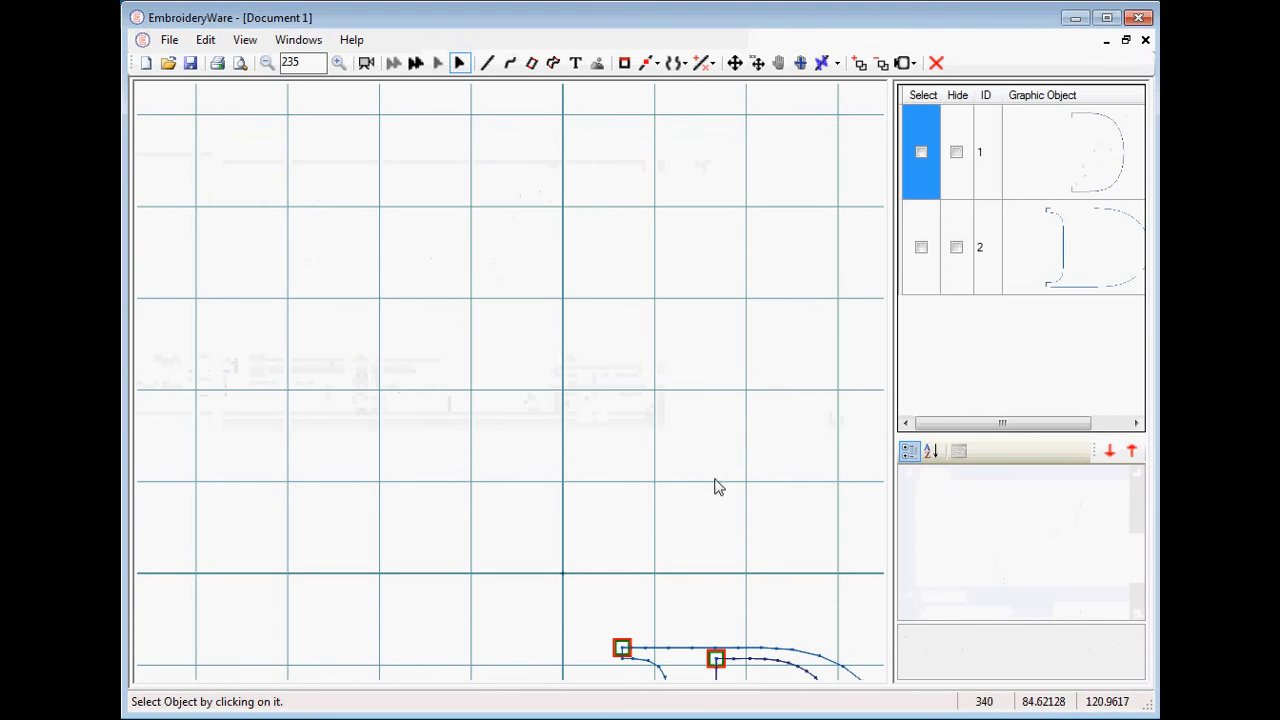
Step: Select both outlines of the letter D and move them up and left into the middle of the work area
{"action": "left_click", "coordinate": [666, 654]}
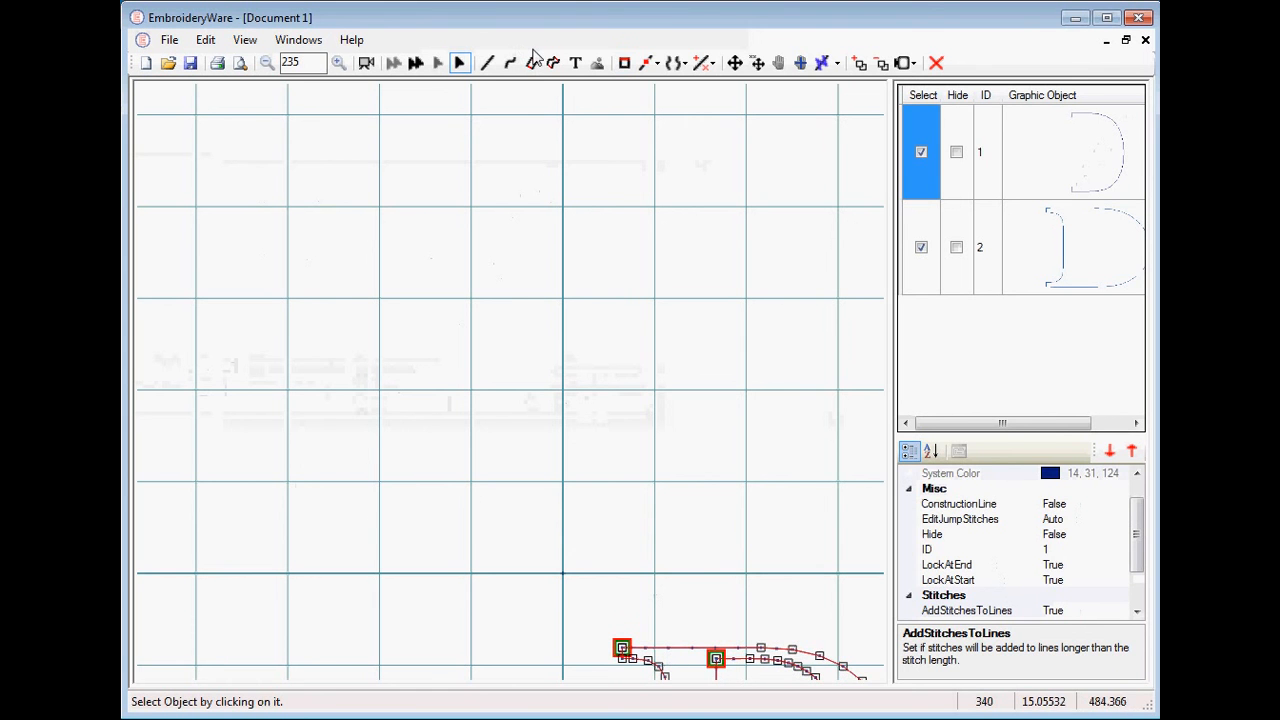
{"action": "left_click", "coordinate": [734, 63]}
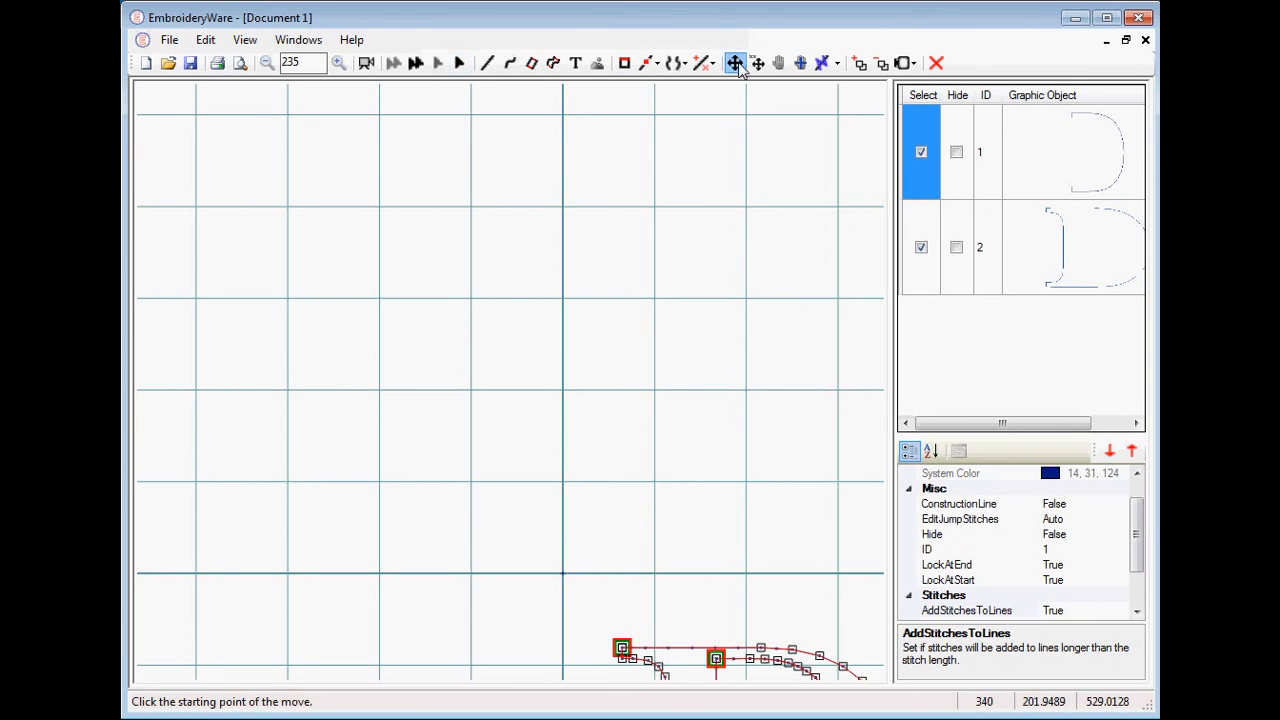
{"action": "left_click", "coordinate": [757, 626]}
{"action": "left_click", "coordinate": [536, 181]}
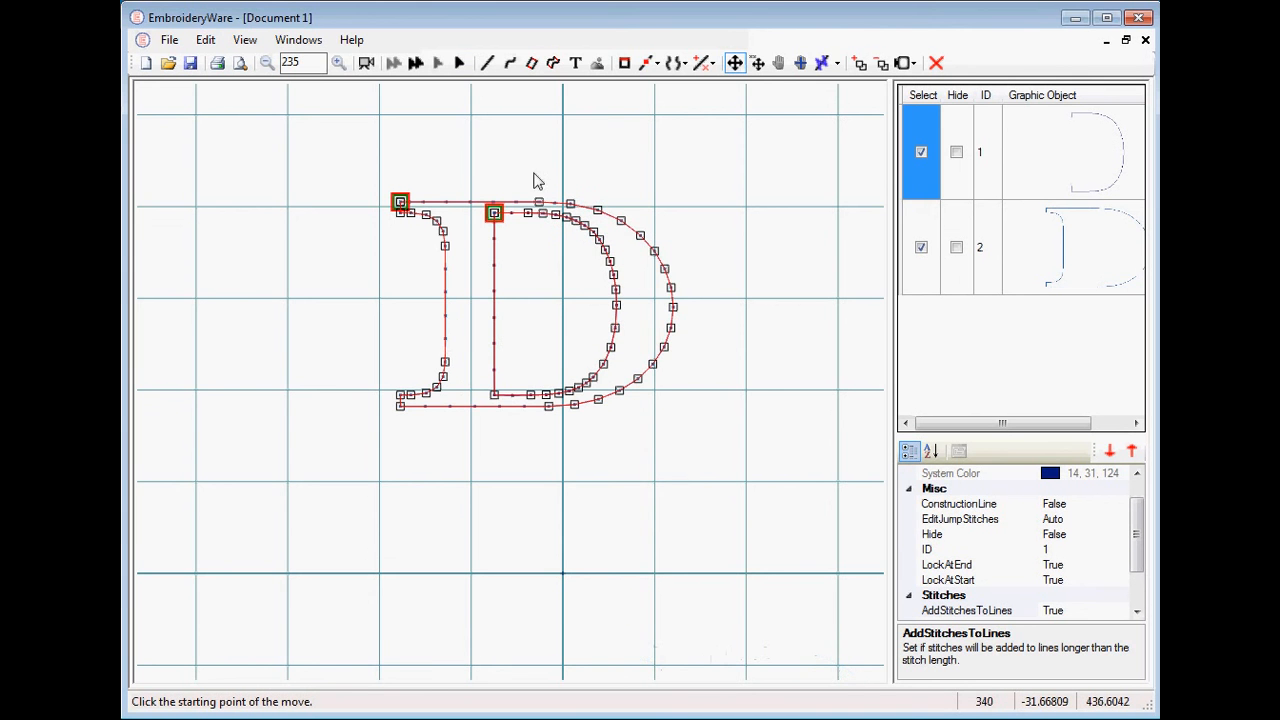
{"action": "scroll", "coordinate": [534, 317], "scroll_direction": "up", "scroll_amount": 3}
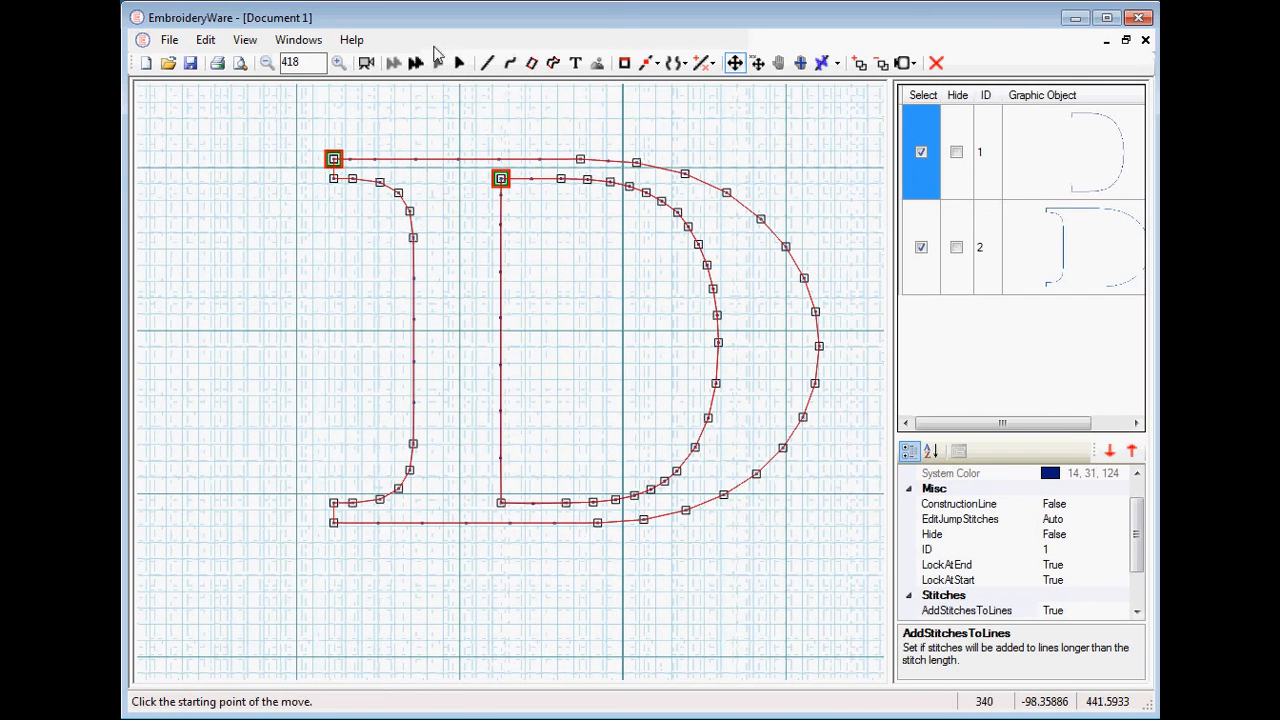
Step: Start a line column across the D's upper bar, from the inner outline's upper-left corner to where the bowl begins curving
{"action": "left_click", "coordinate": [553, 63]}
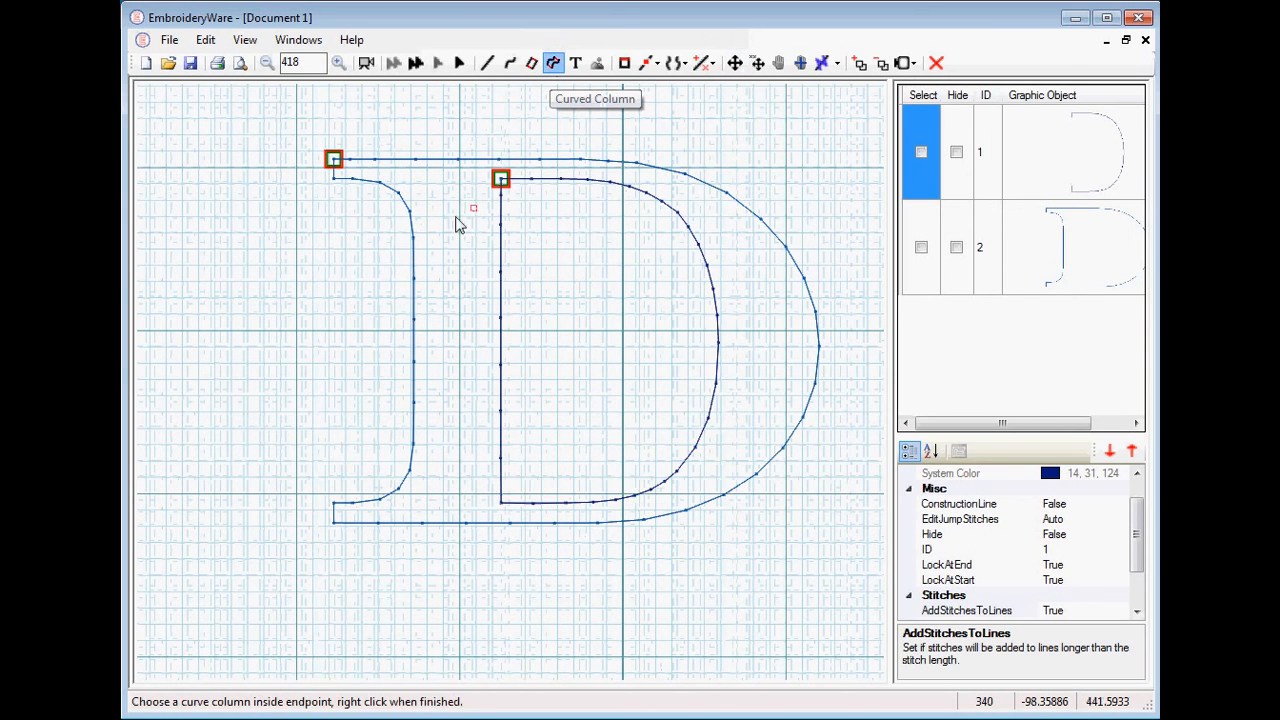
{"action": "left_click", "coordinate": [531, 63]}
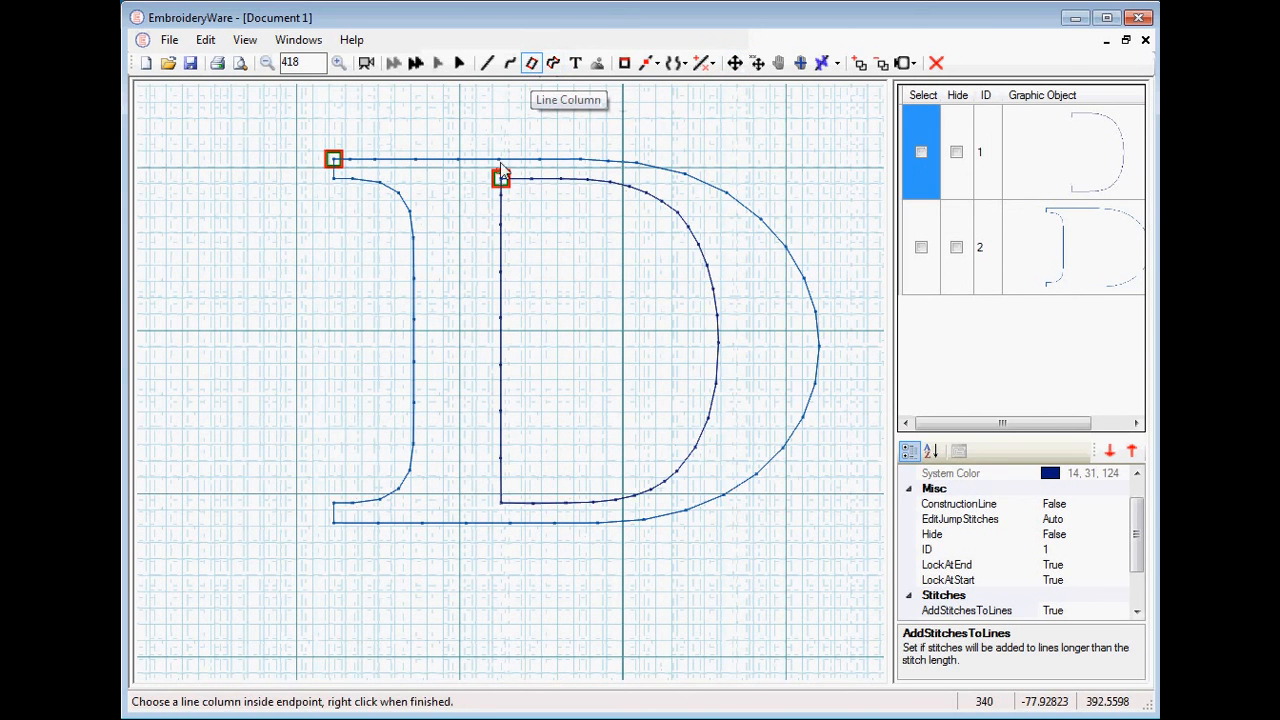
{"action": "left_click", "coordinate": [499, 160]}
{"action": "left_click", "coordinate": [501, 180]}
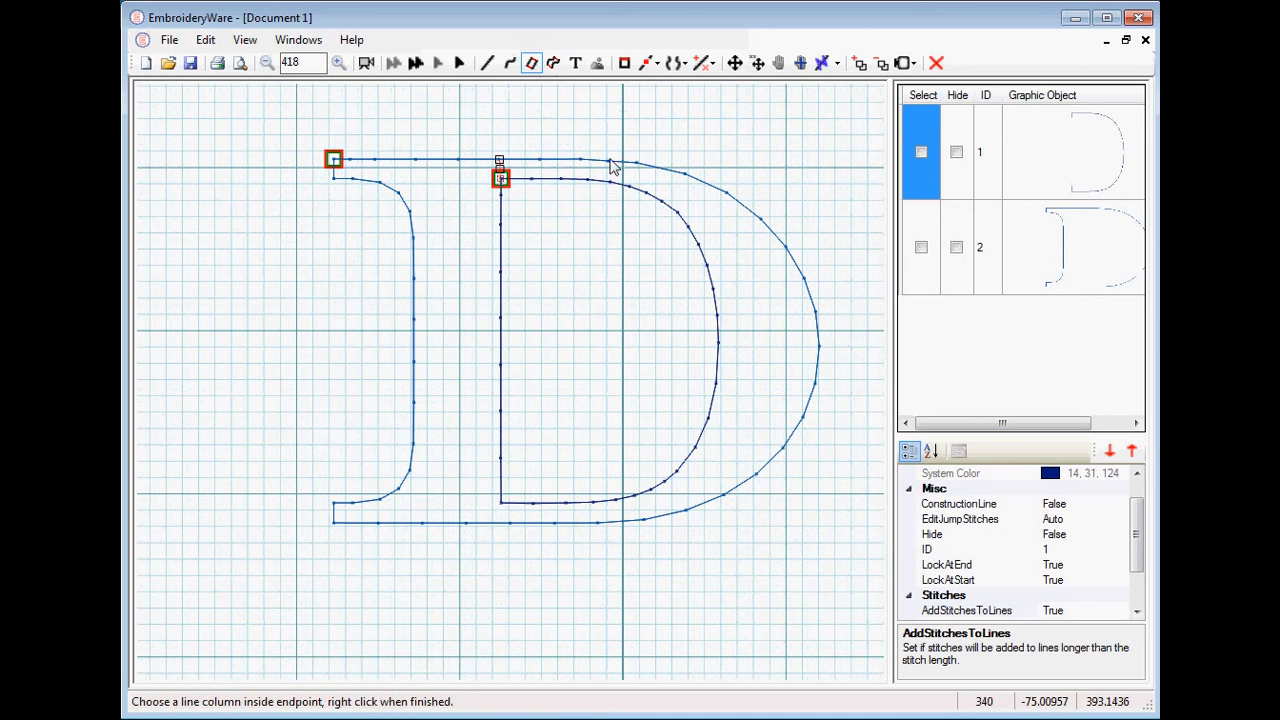
{"action": "left_click", "coordinate": [582, 160]}
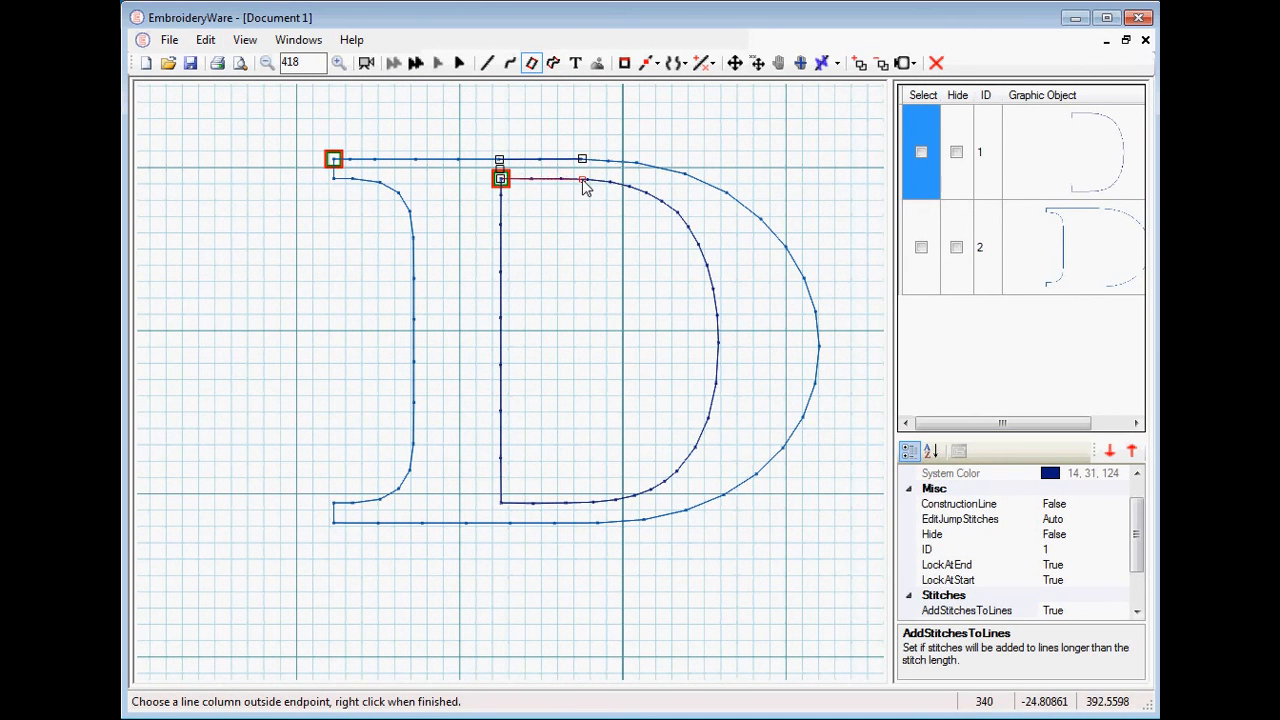
{"action": "left_click", "coordinate": [583, 180]}
Step: Continue with a curved column segment around the upper half of the D's bowl, ending at its widest part
{"action": "left_click", "coordinate": [553, 63]}
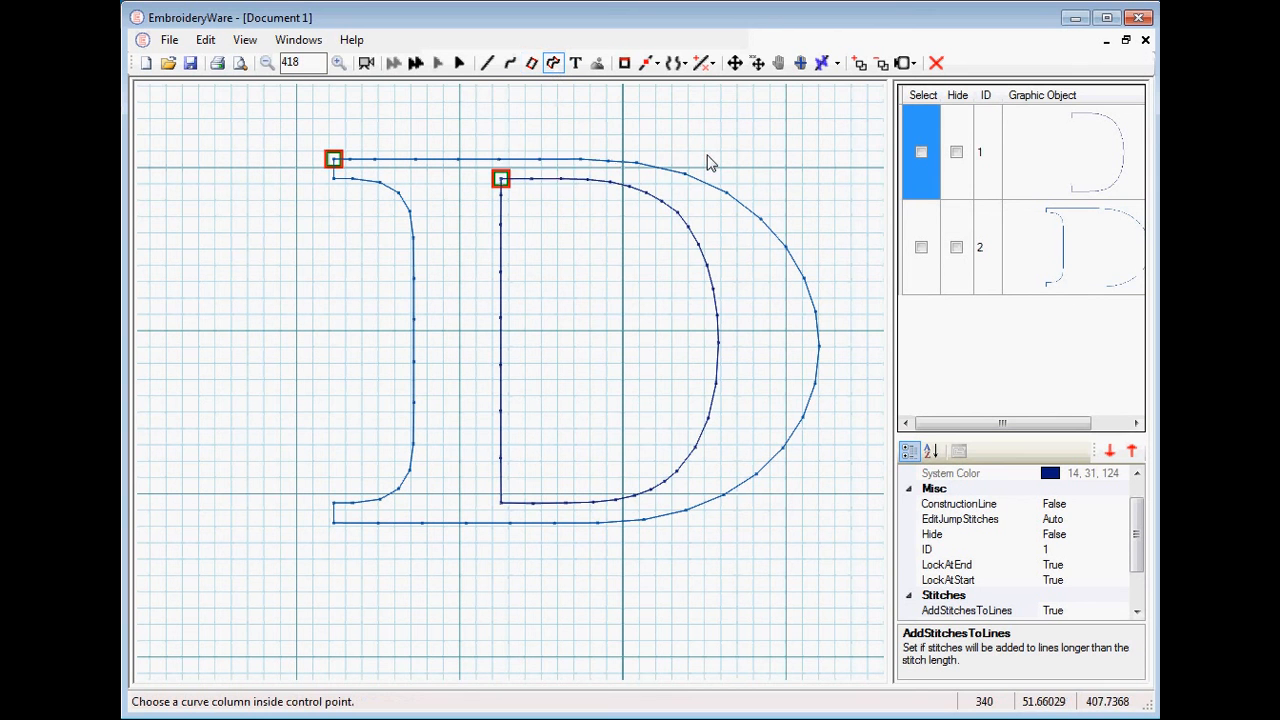
{"action": "left_click", "coordinate": [707, 157]}
{"action": "left_click", "coordinate": [662, 207]}
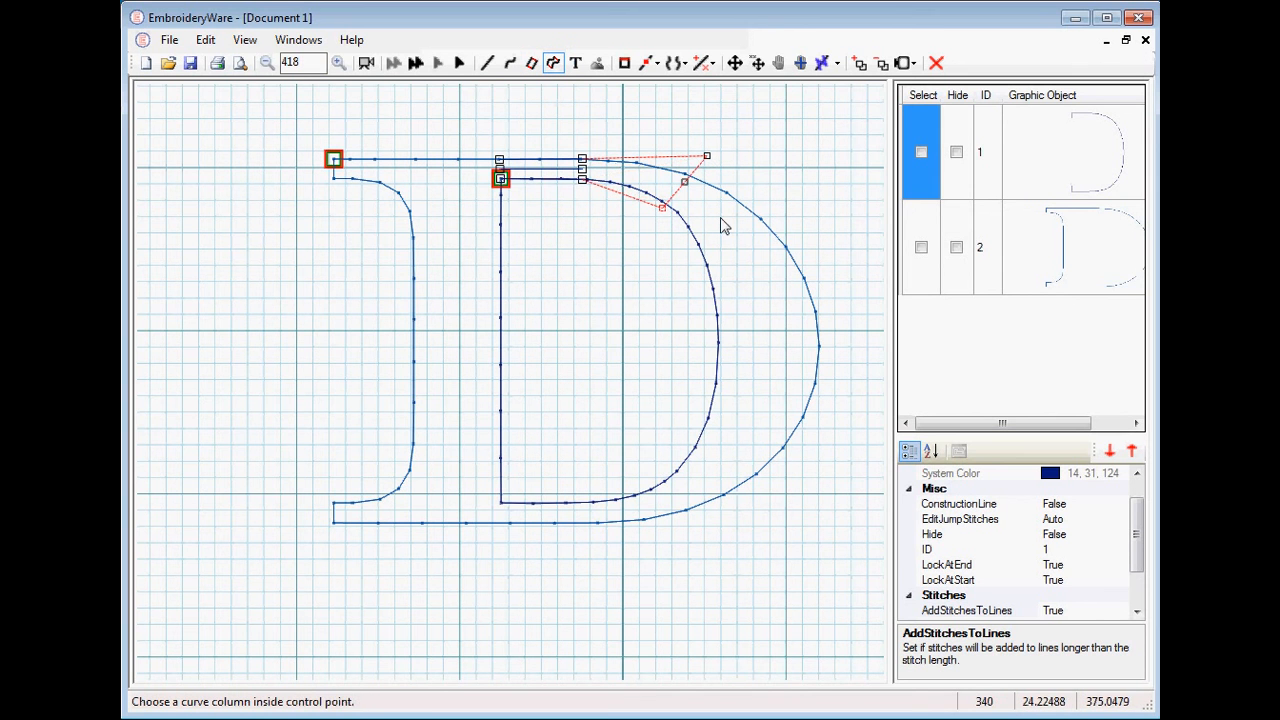
{"action": "left_click", "coordinate": [800, 253]}
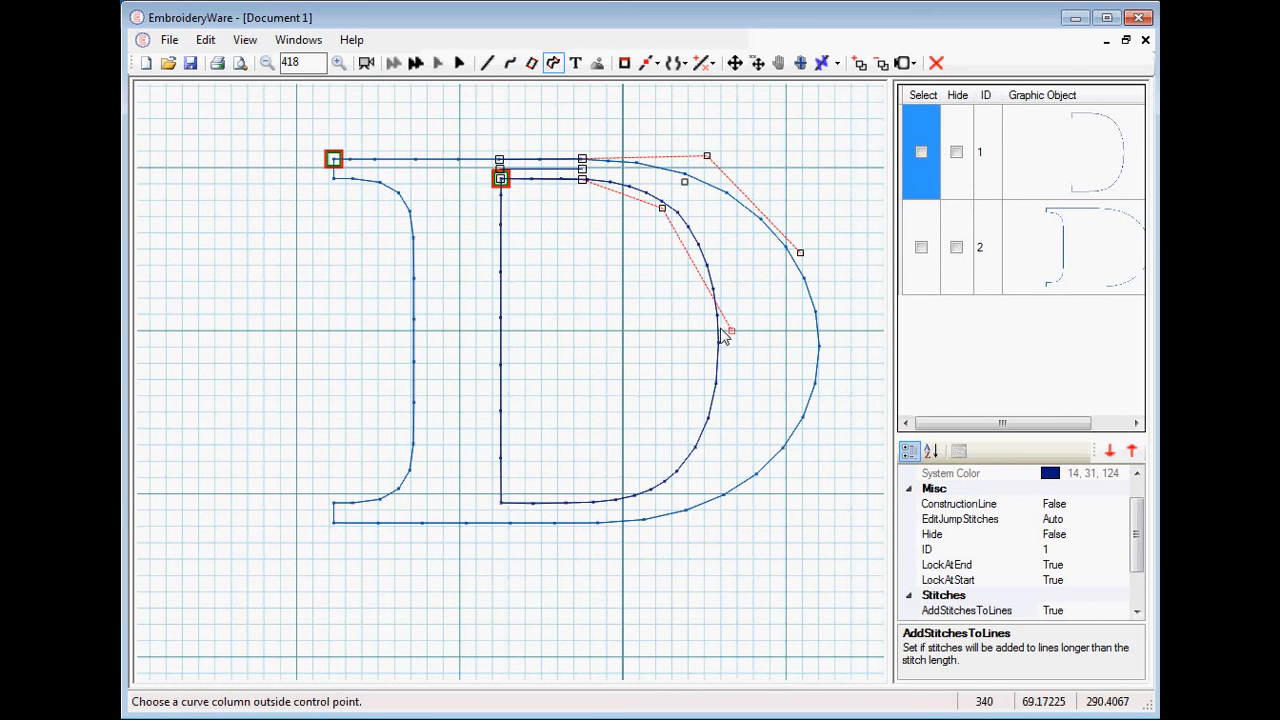
{"action": "left_click", "coordinate": [715, 327]}
{"action": "left_click", "coordinate": [825, 328]}
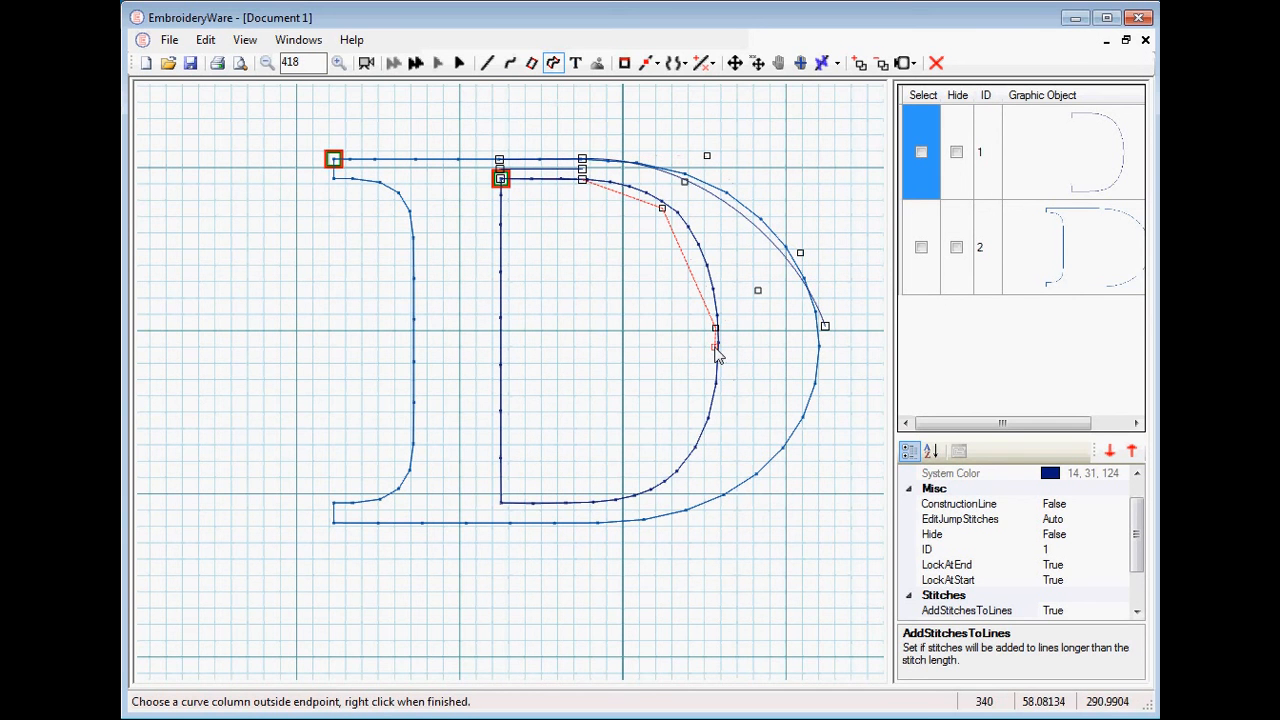
{"action": "left_click", "coordinate": [715, 348]}
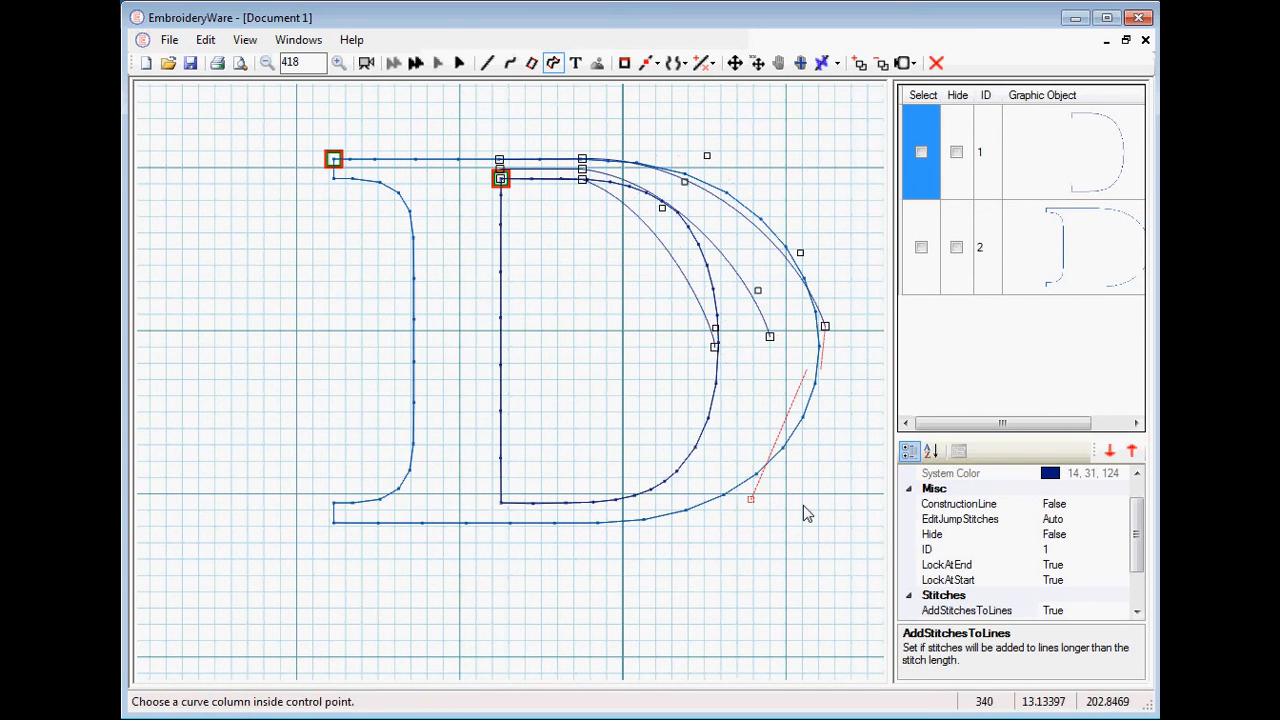
Step: Add a second curved column segment around the lower half of the D's bowl, ending near the lower bar
{"action": "left_click", "coordinate": [823, 412]}
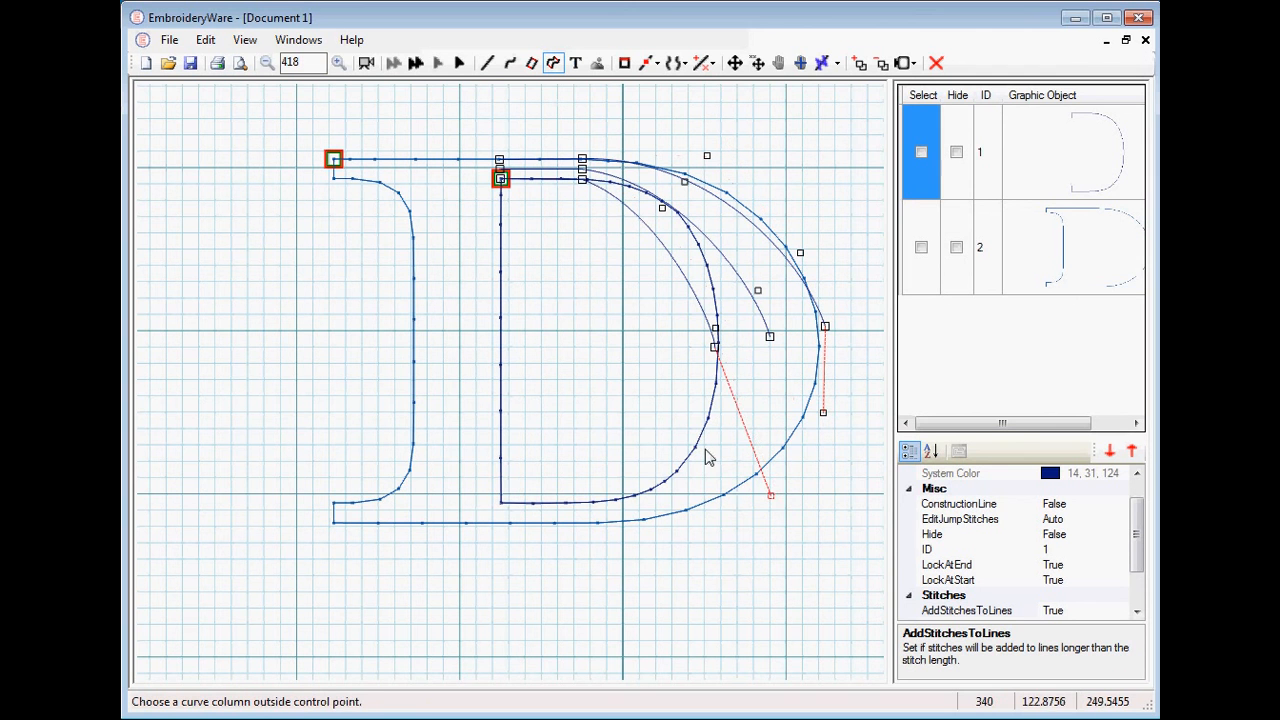
{"action": "left_click", "coordinate": [713, 398]}
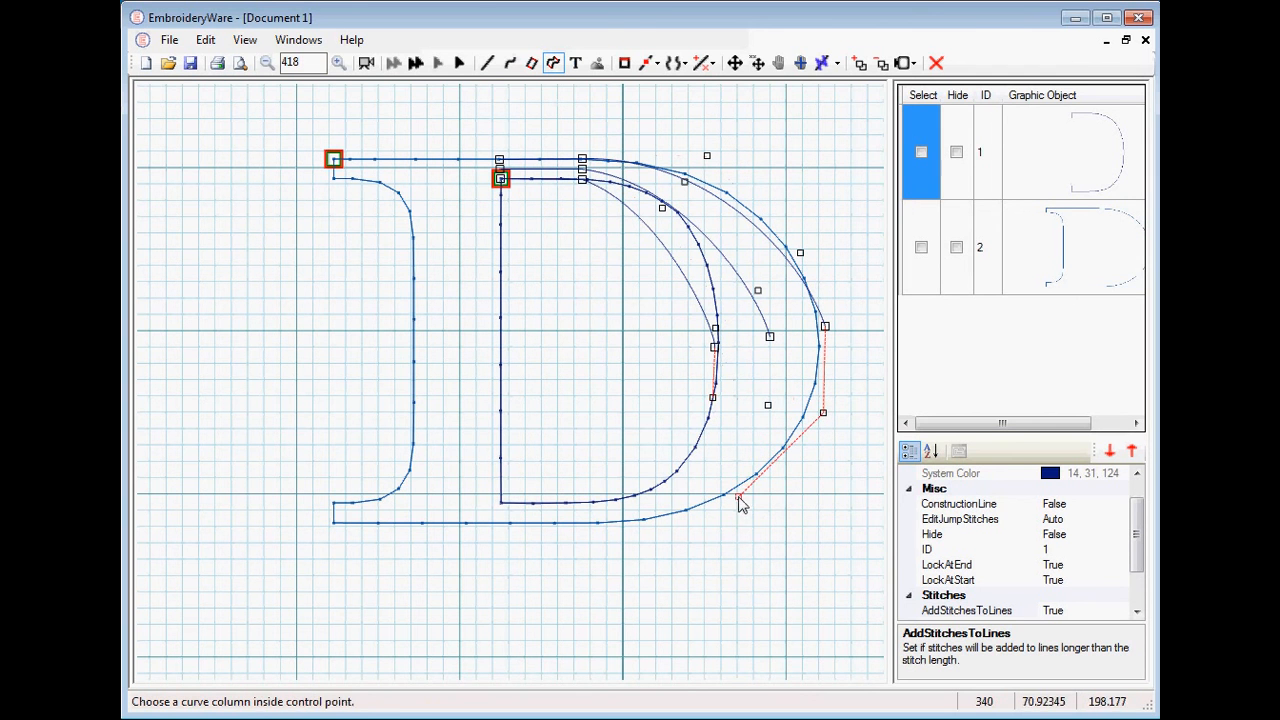
{"action": "left_click", "coordinate": [739, 496]}
{"action": "left_click", "coordinate": [676, 528]}
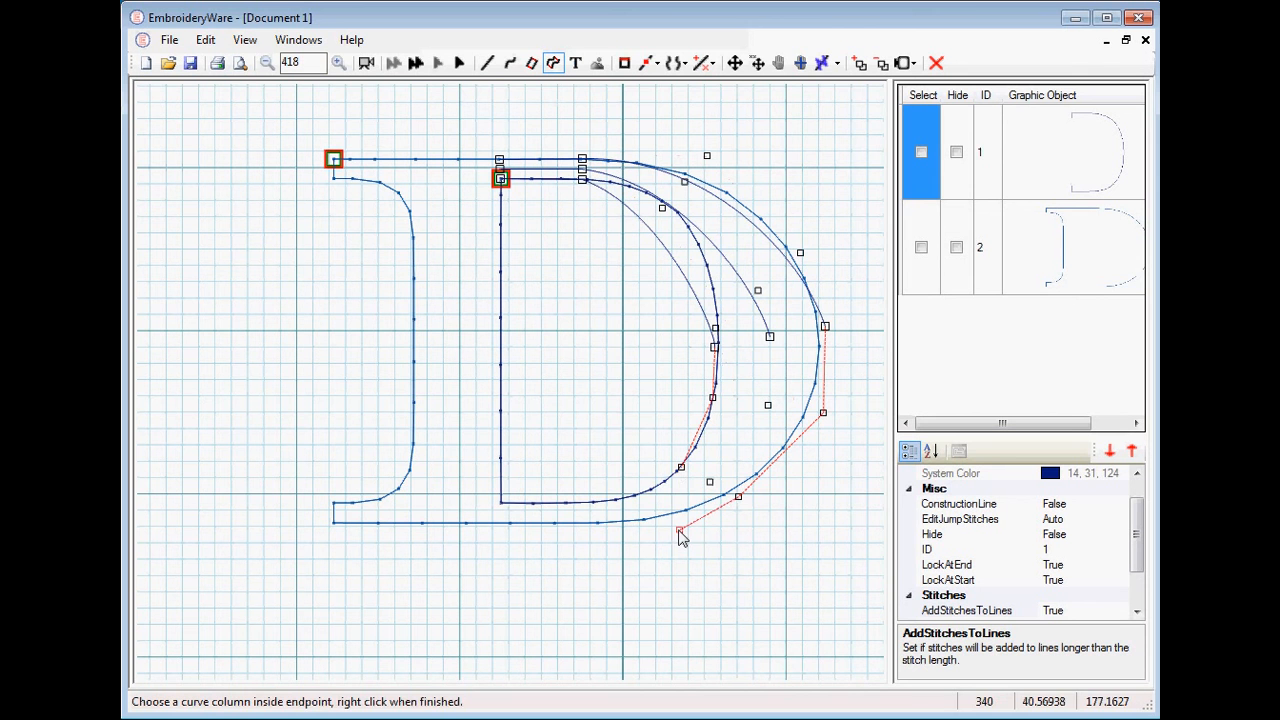
{"action": "left_click", "coordinate": [680, 467]}
{"action": "left_click", "coordinate": [623, 492]}
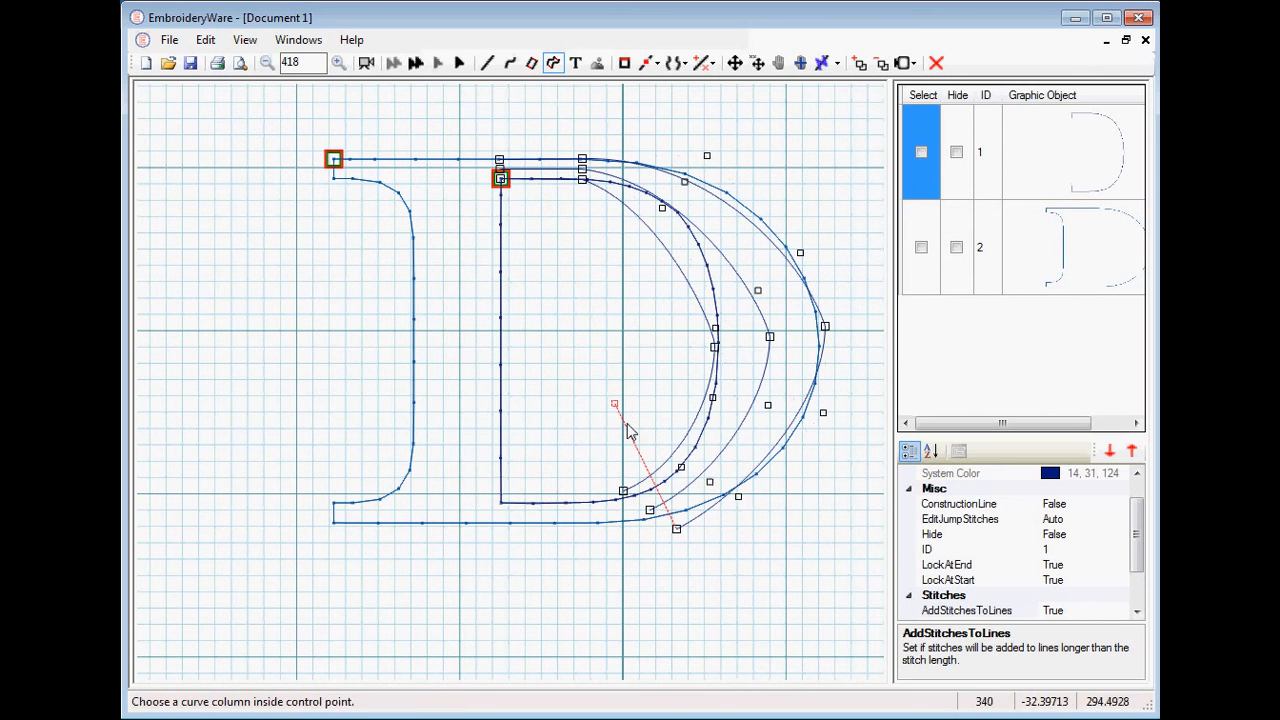
Step: Switch to a line column segment, extend it along the D's lower bar to the inner outline's lower-left corner, and finish the column
{"action": "right_click", "coordinate": [611, 342]}
{"action": "left_click", "coordinate": [672, 414]}
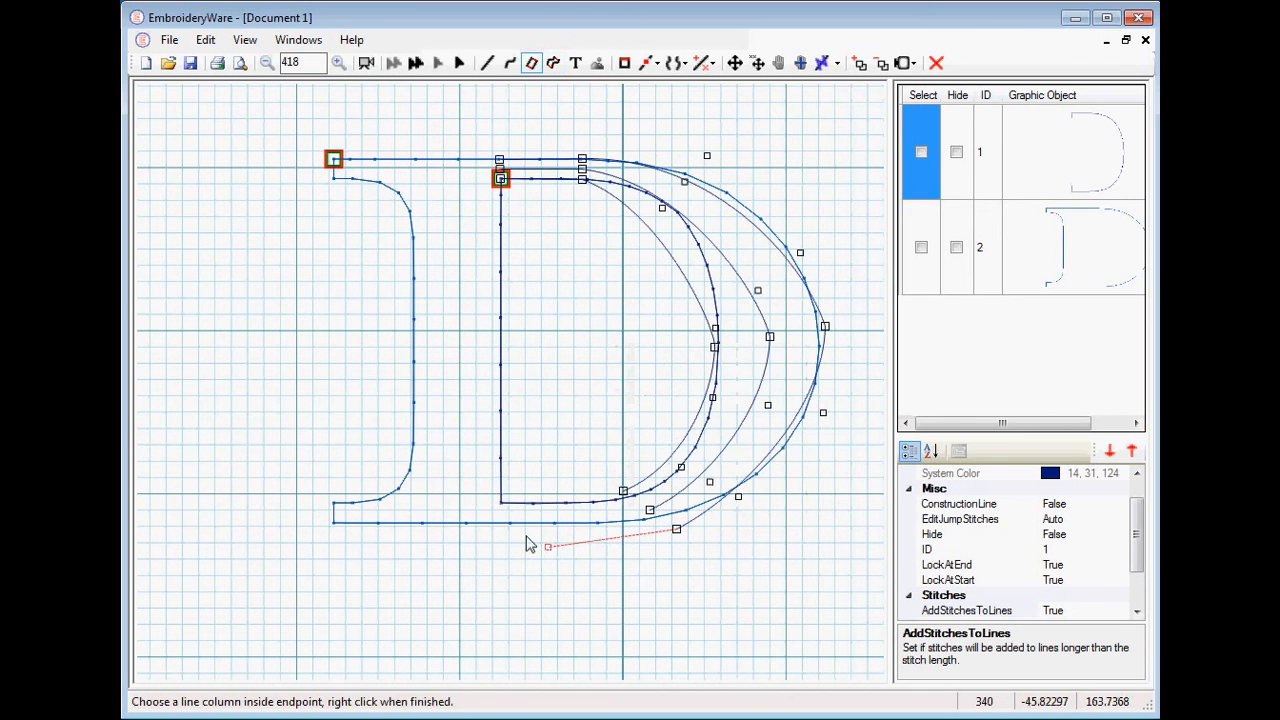
{"action": "left_click", "coordinate": [501, 526]}
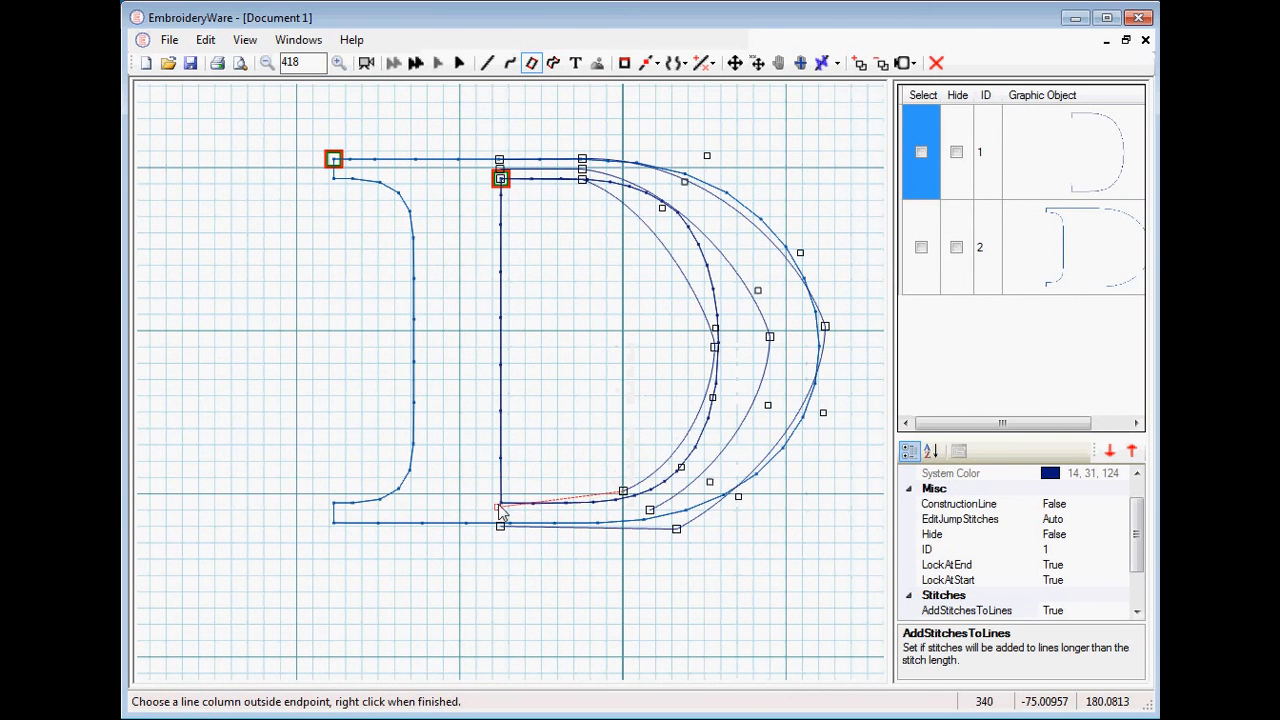
{"action": "right_click", "coordinate": [500, 520]}
{"action": "left_click", "coordinate": [556, 580]}
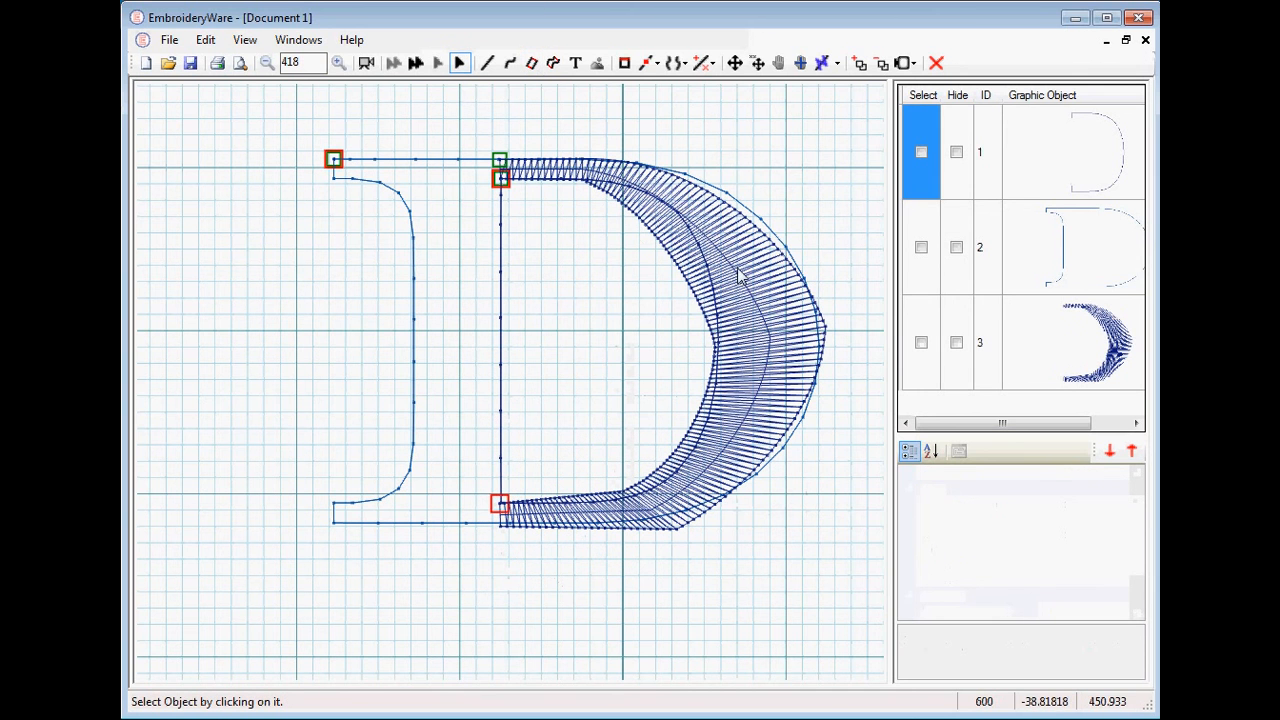
Step: Select the new satin column and move the upper curve's two outer-edge control points to follow the D's outer outline
{"action": "left_click", "coordinate": [757, 300]}
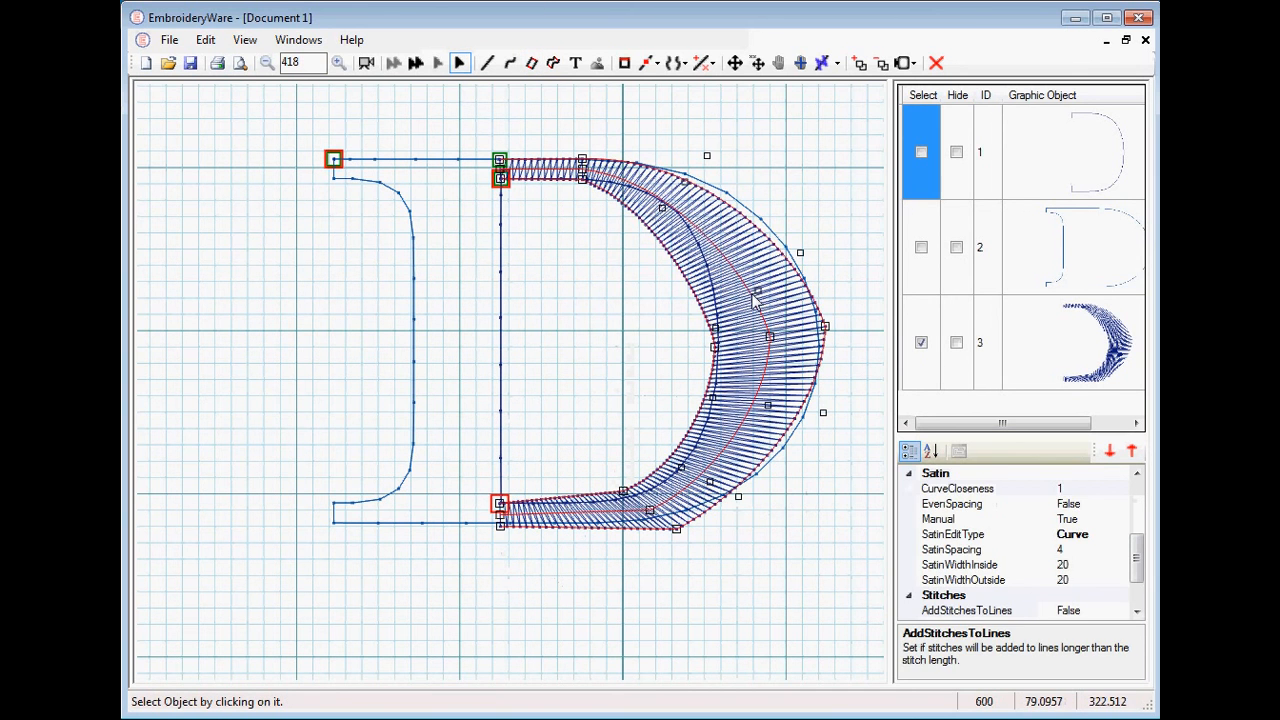
{"action": "left_click", "coordinate": [650, 63]}
{"action": "left_click", "coordinate": [675, 86]}
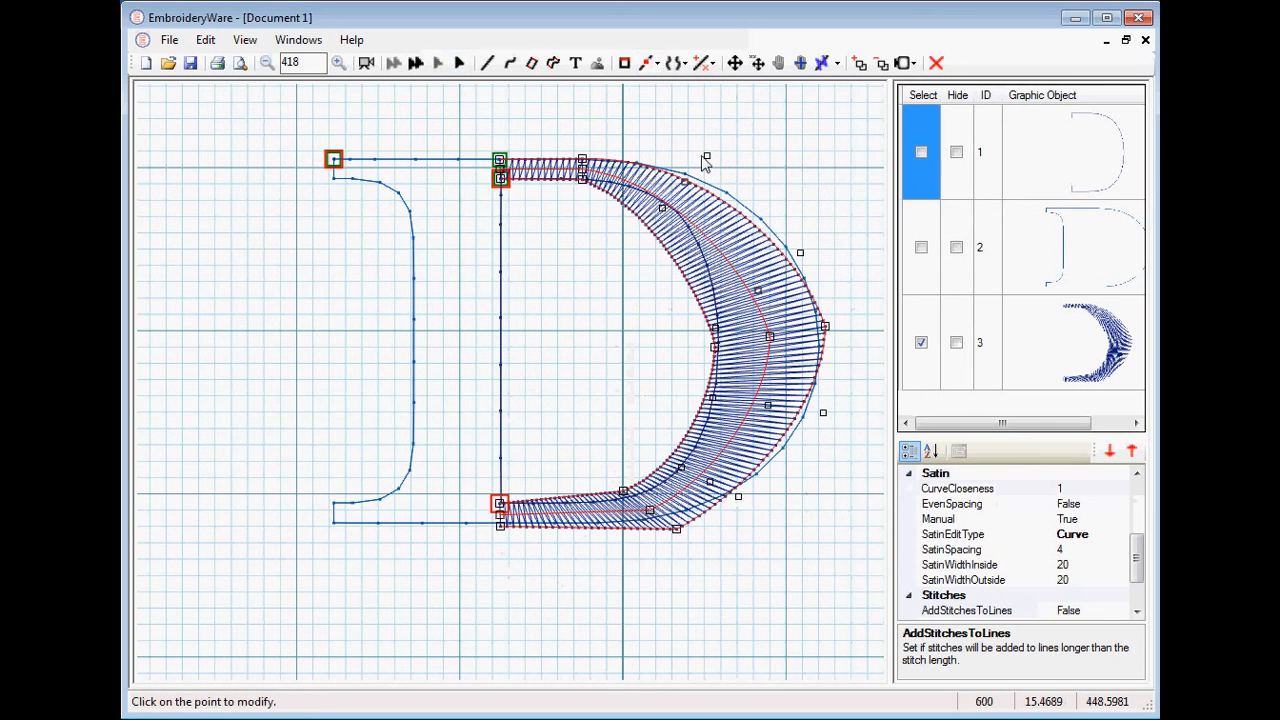
{"action": "left_click", "coordinate": [706, 158]}
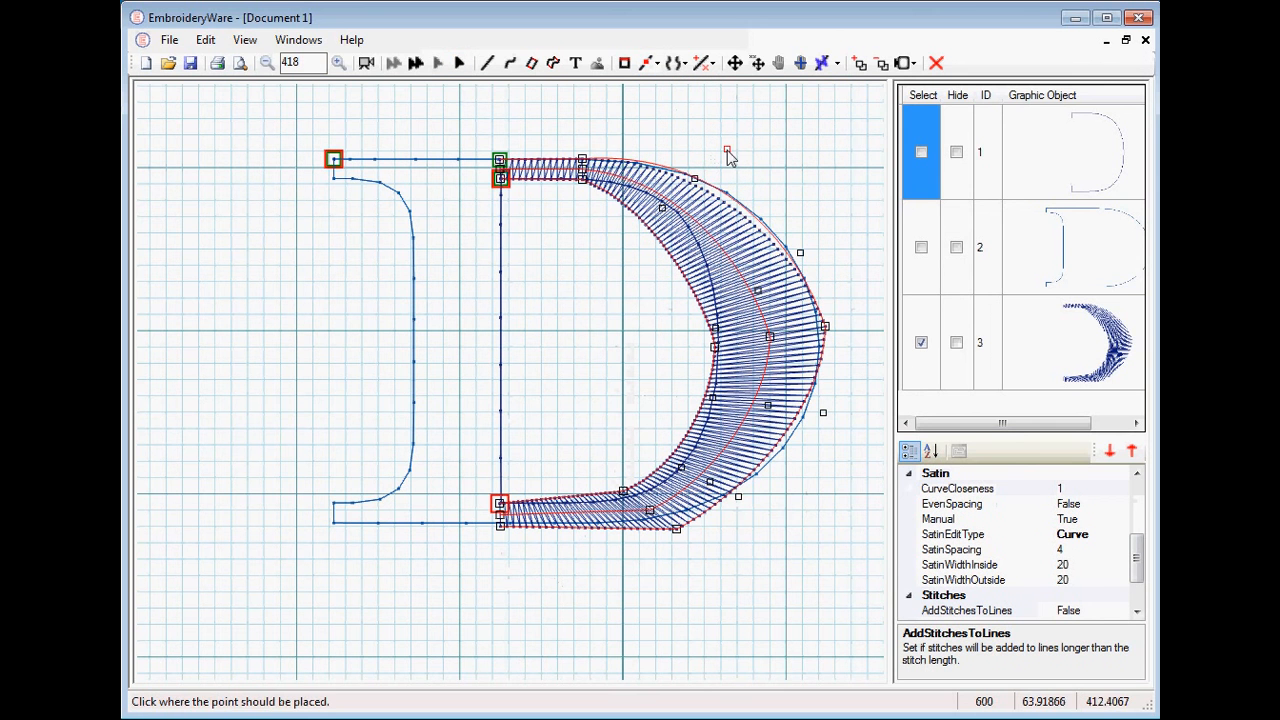
{"action": "left_click", "coordinate": [727, 151]}
{"action": "left_click", "coordinate": [800, 254]}
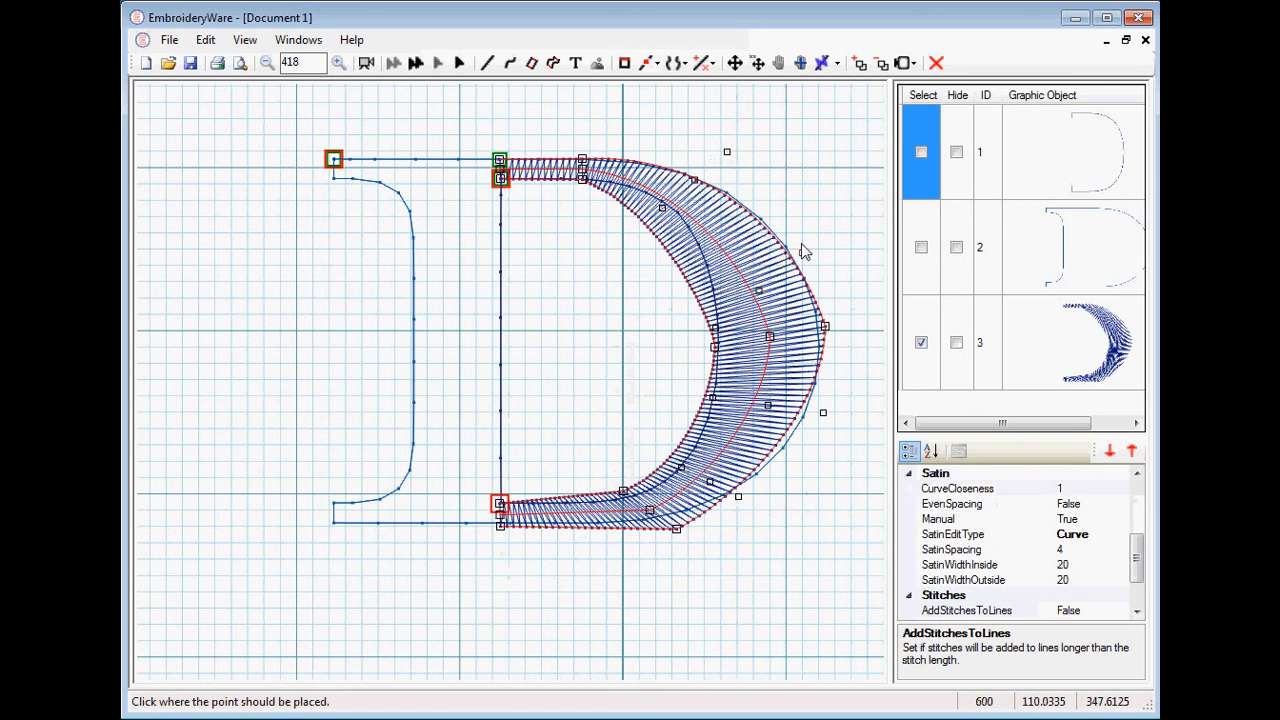
{"action": "left_click", "coordinate": [834, 332]}
Step: Move the outer edge's widest point, the lower curve's outer end point and its two outer control points onto the D's outer outline
{"action": "left_click", "coordinate": [827, 330]}
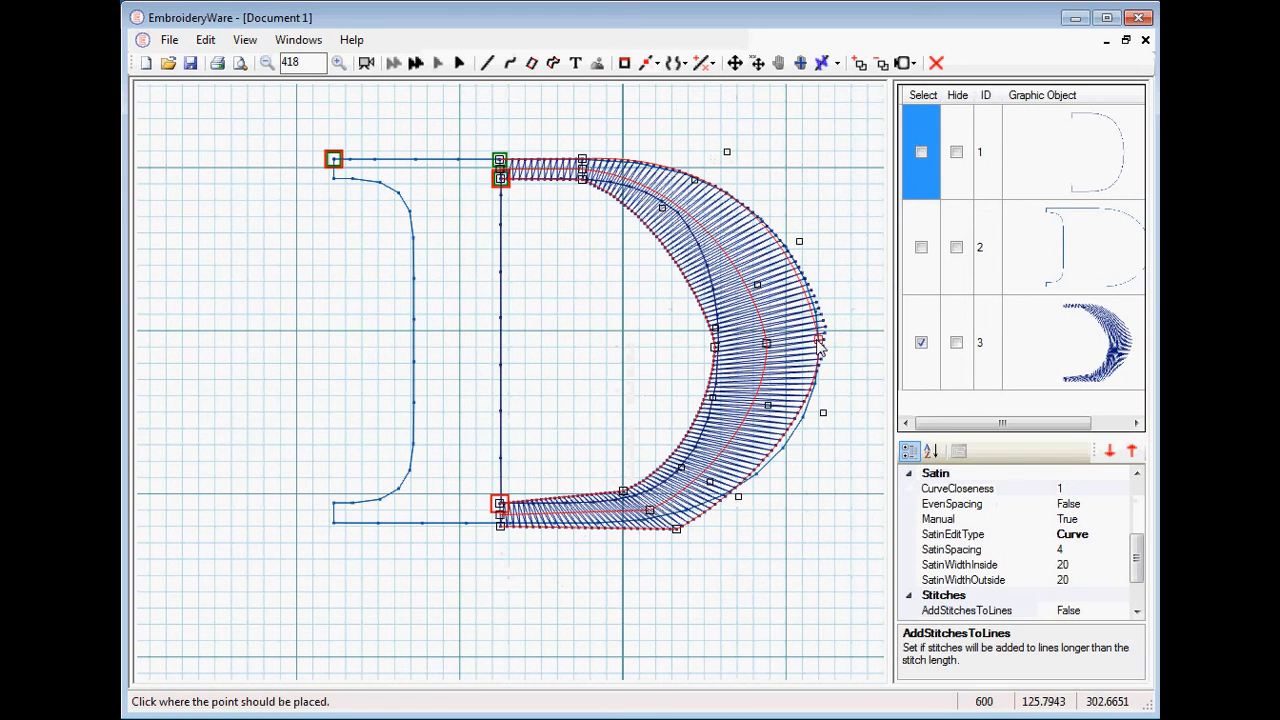
{"action": "left_click", "coordinate": [819, 340]}
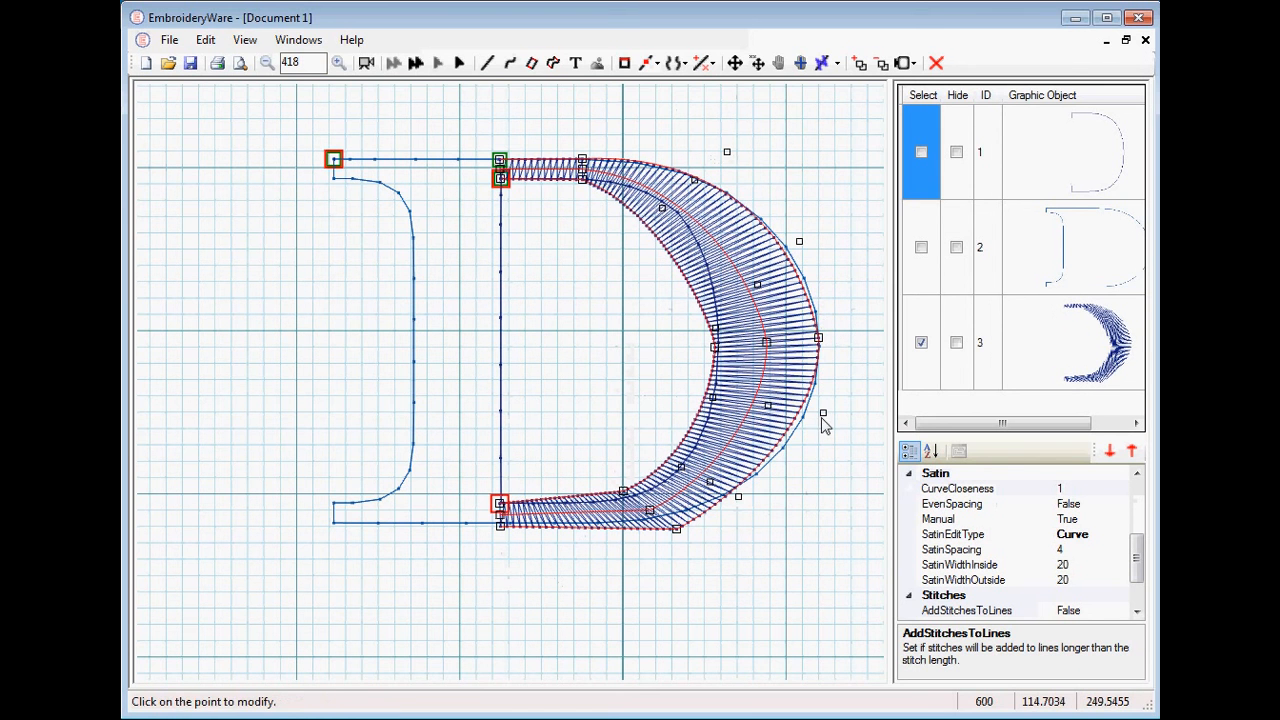
{"action": "left_click", "coordinate": [823, 413]}
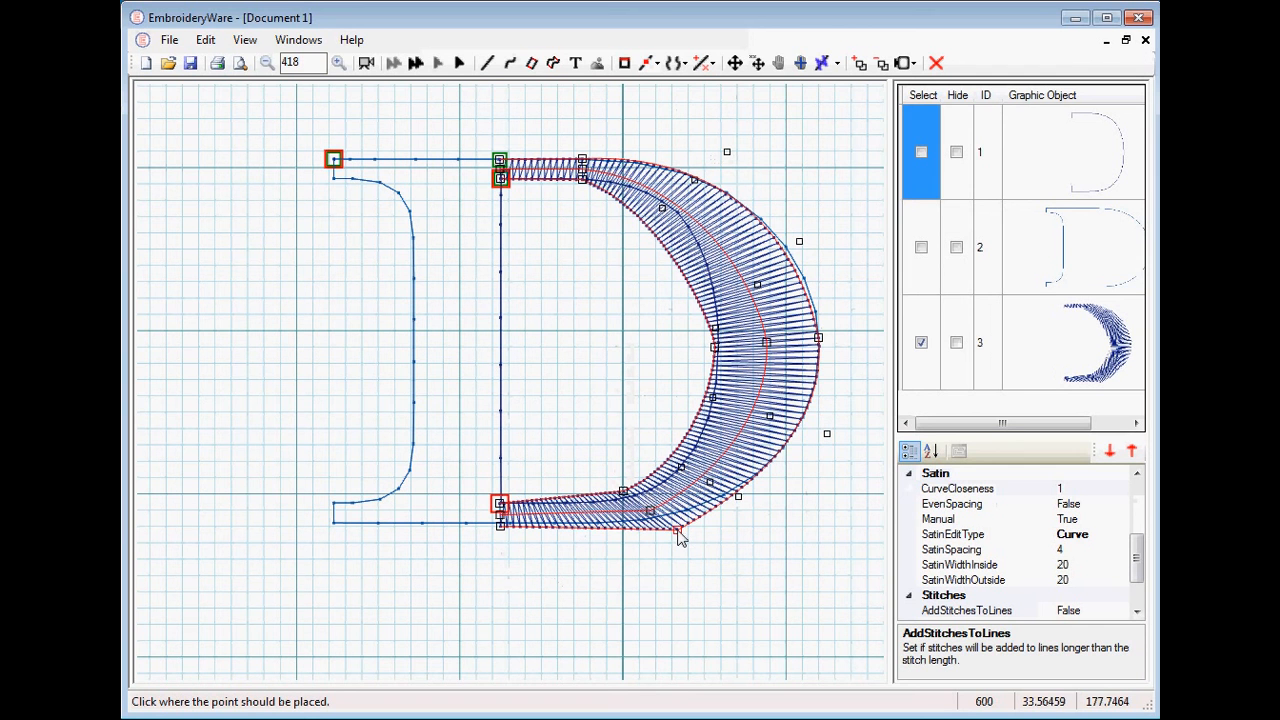
{"action": "left_click", "coordinate": [603, 524]}
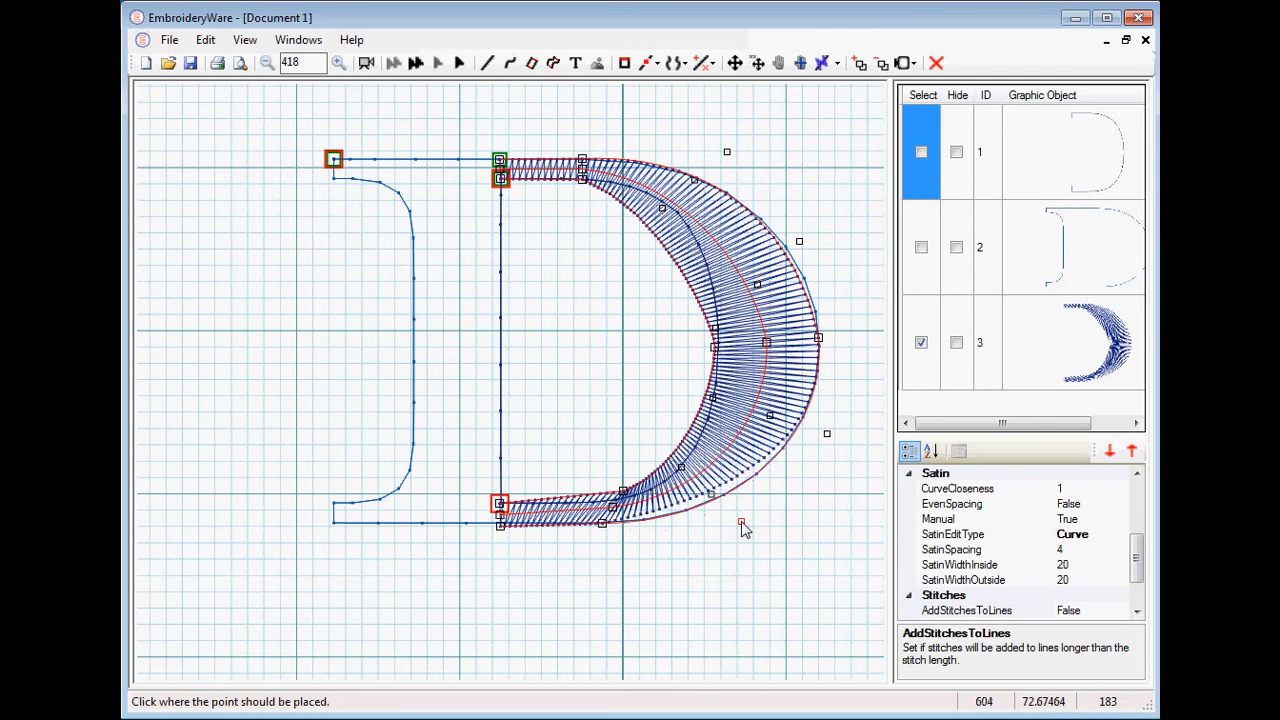
{"action": "left_click", "coordinate": [741, 521]}
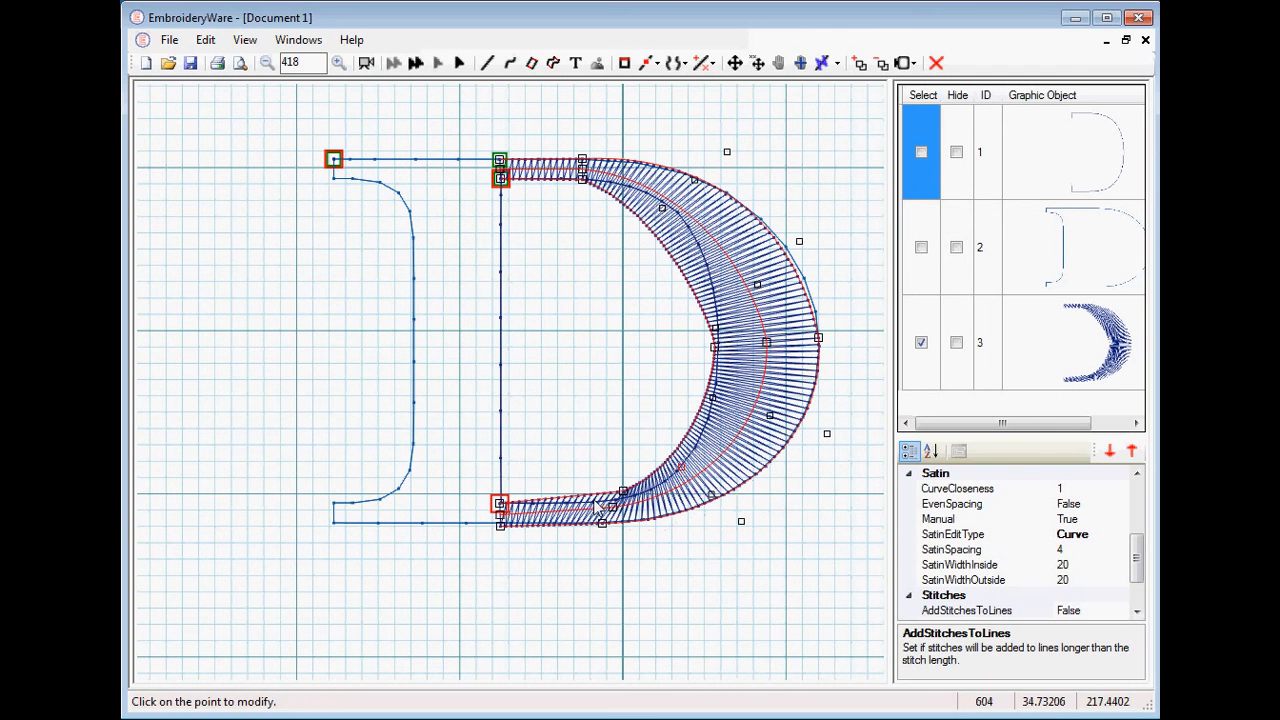
Step: Fit the lower curve's inner edge to the D's inner outline by moving its lower end point, lower control point and widest point
{"action": "left_click", "coordinate": [622, 492]}
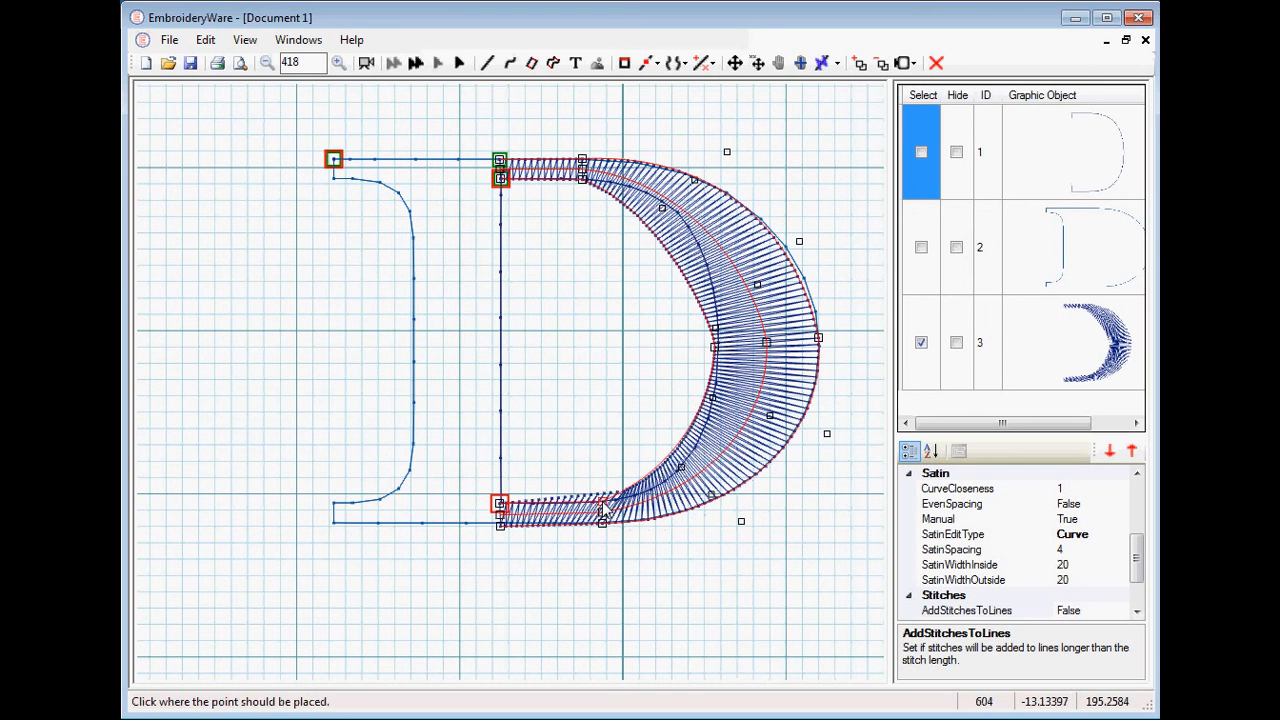
{"action": "left_click", "coordinate": [604, 509]}
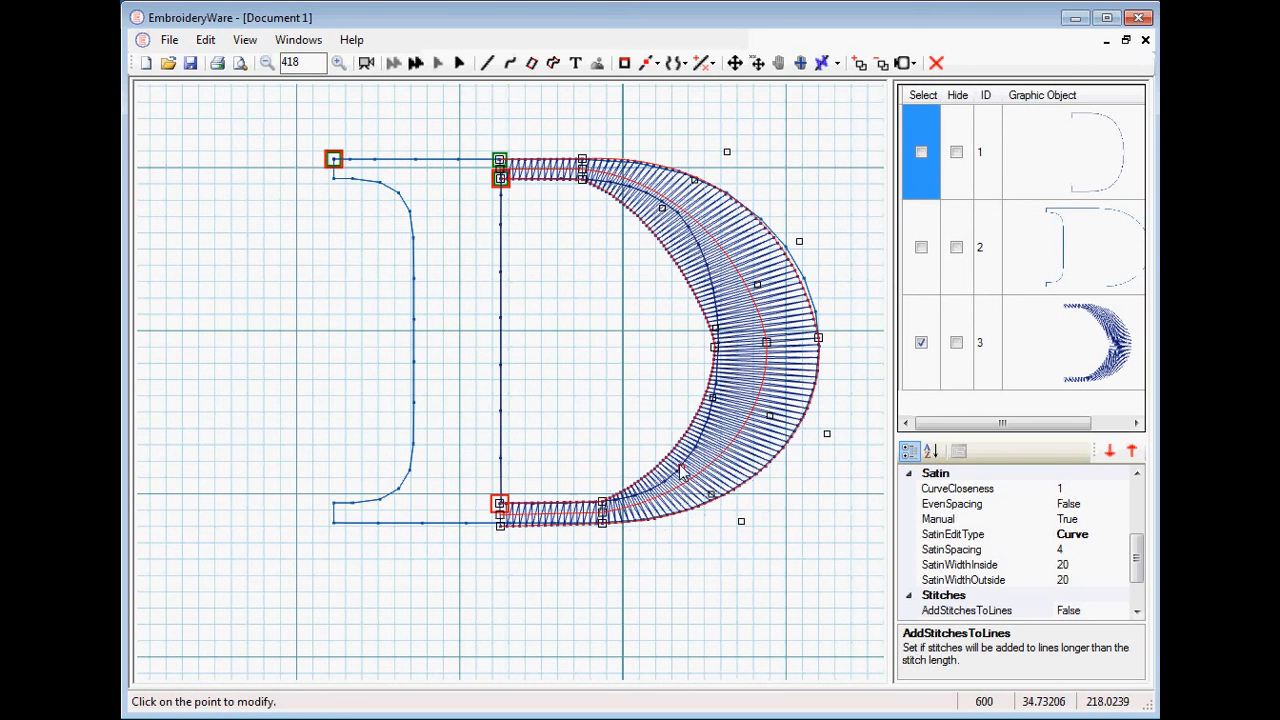
{"action": "left_click", "coordinate": [680, 467]}
{"action": "left_click", "coordinate": [716, 489]}
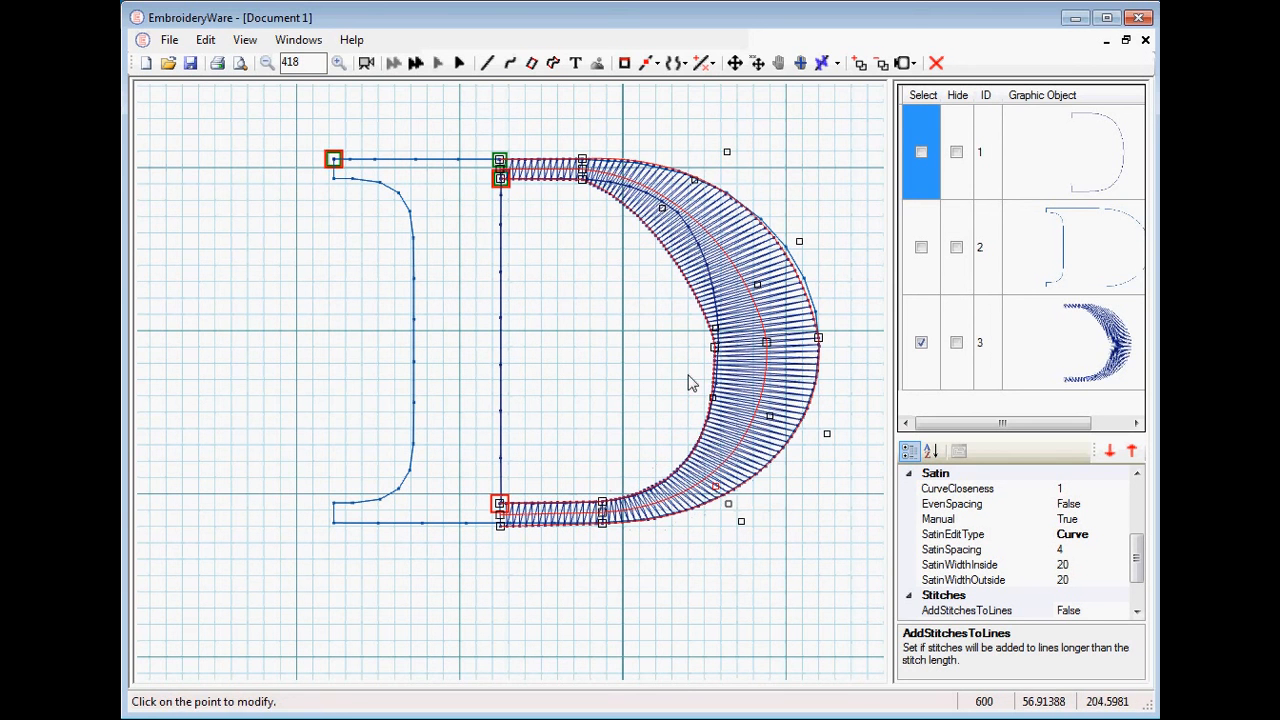
{"action": "left_click", "coordinate": [714, 343]}
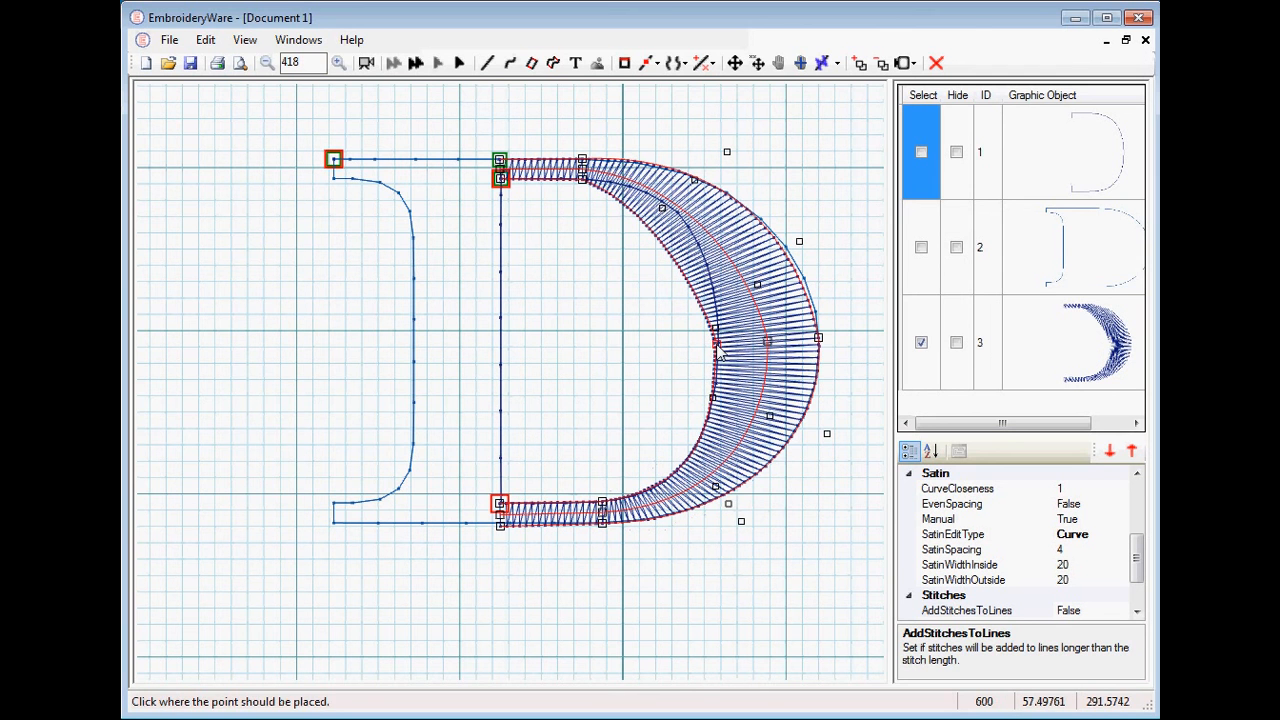
{"action": "left_click", "coordinate": [721, 348]}
Step: Move the upper curve's two inner control points to follow the D's inner outline, and refine its outer control point near the widest part
{"action": "left_click", "coordinate": [662, 207]}
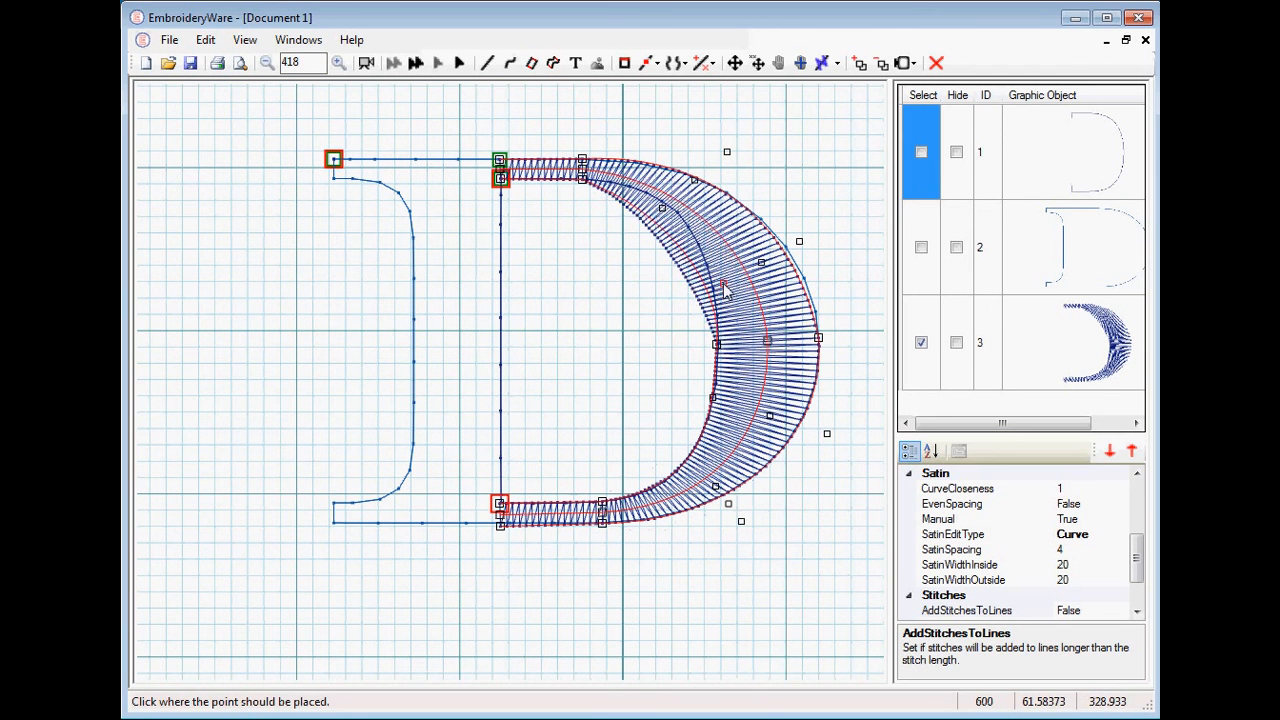
{"action": "left_click", "coordinate": [660, 213]}
{"action": "left_click", "coordinate": [660, 212]}
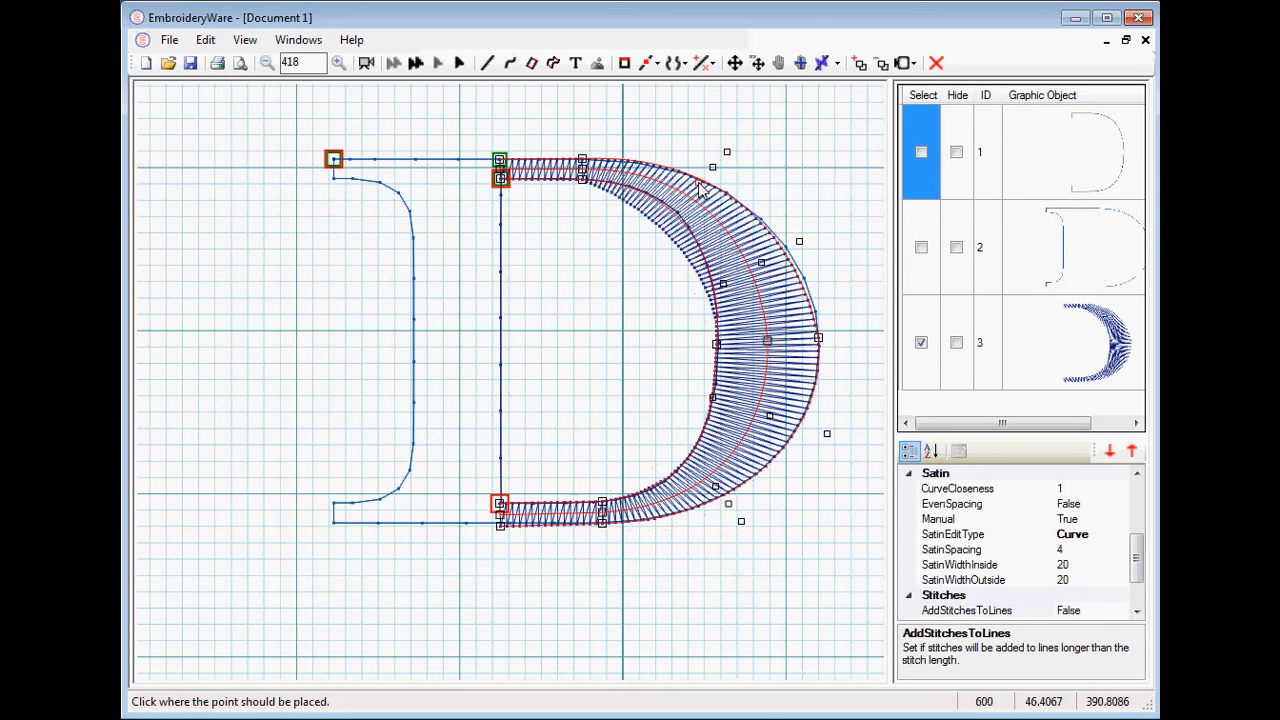
{"action": "left_click", "coordinate": [700, 190]}
{"action": "left_click", "coordinate": [800, 242]}
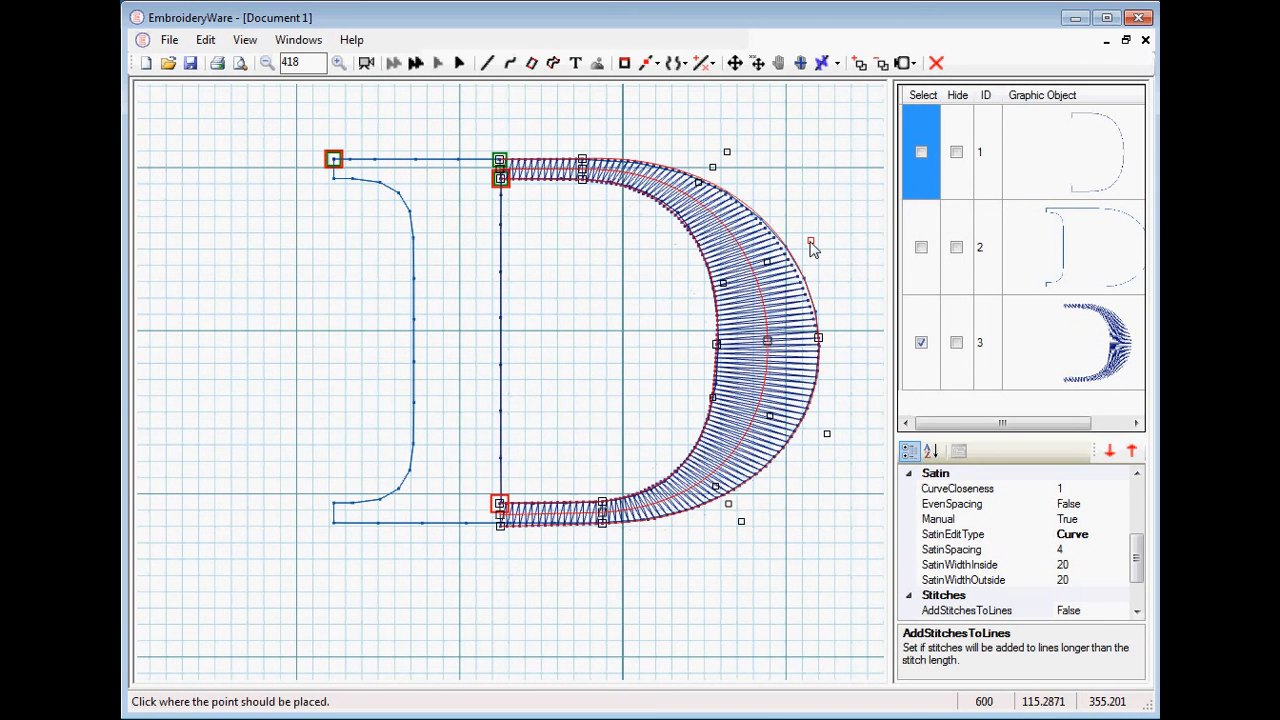
{"action": "left_click", "coordinate": [811, 244]}
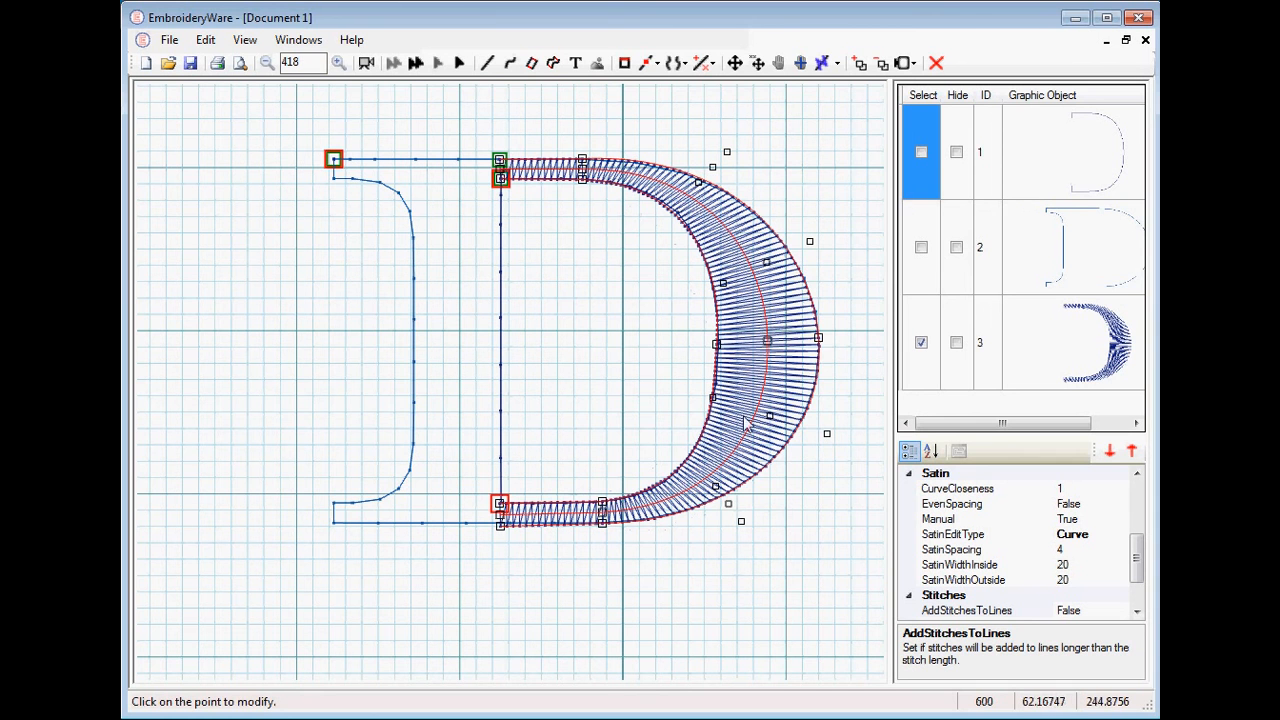